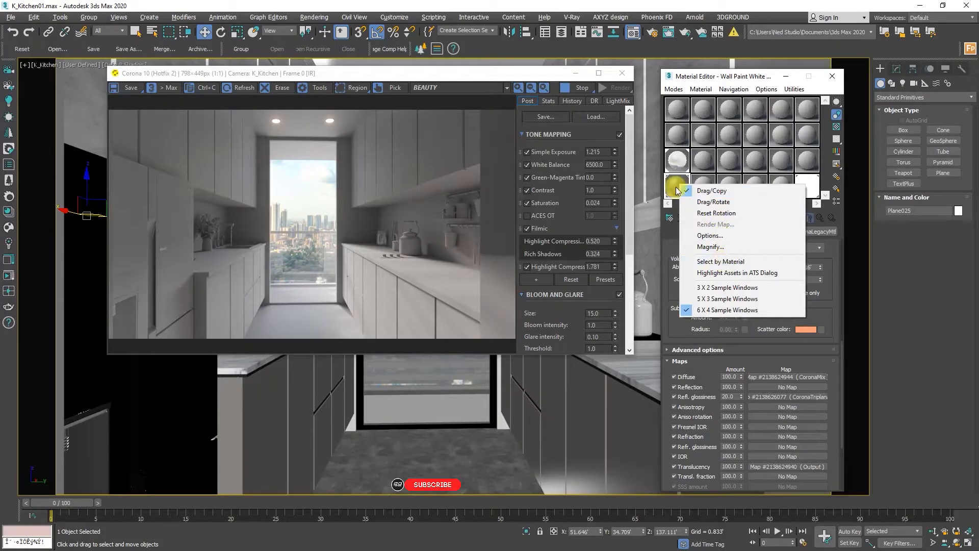
Step: Change the Wall Paint White Semigloss material type from CoronaLegacyMtl to CoronaPhysicalMtl
{"action": "left_click", "coordinate": [671, 186]}
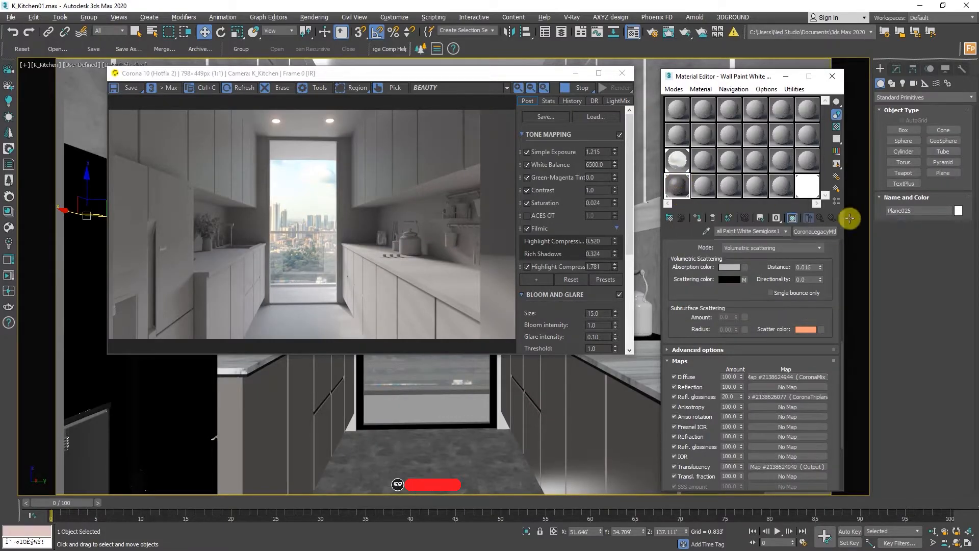
{"action": "left_click", "coordinate": [825, 233]}
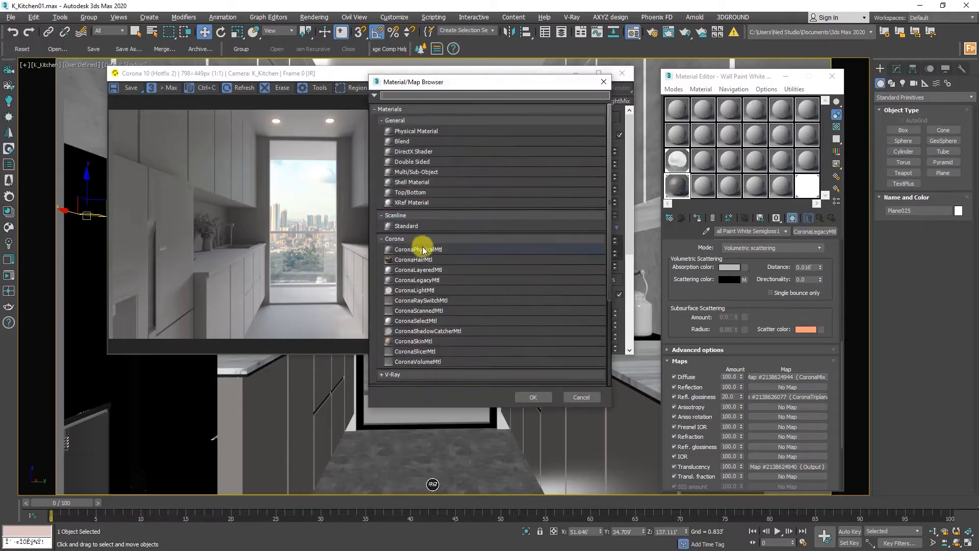
{"action": "left_click", "coordinate": [440, 250]}
{"action": "double_click", "coordinate": [439, 249]}
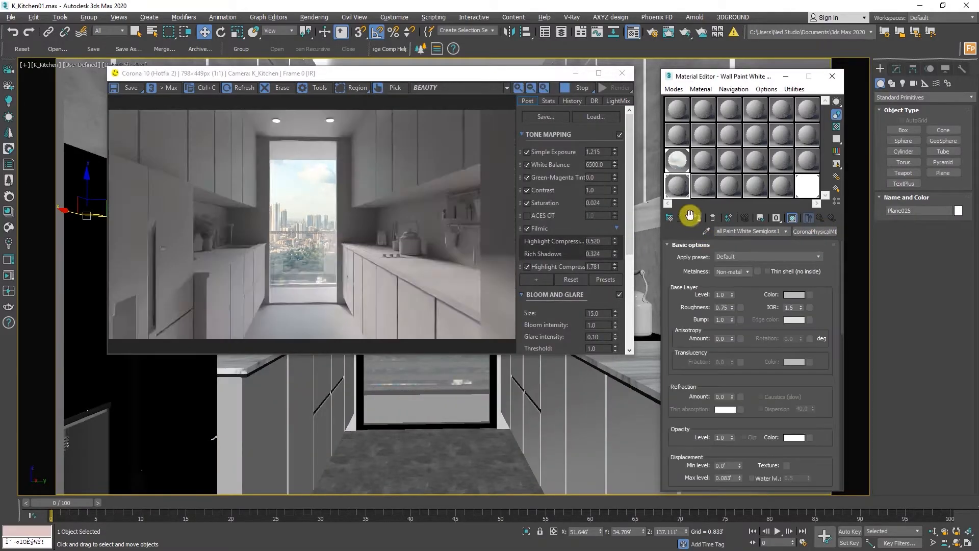
Step: Select all objects that use the wall paint material and exclude them from the Corona render's material override
{"action": "right_click", "coordinate": [682, 187]}
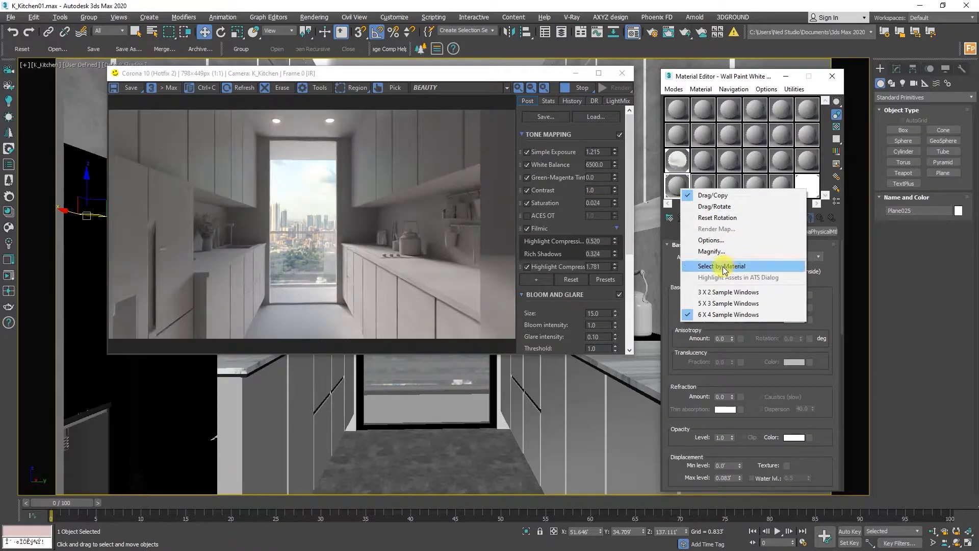
{"action": "left_click", "coordinate": [728, 265]}
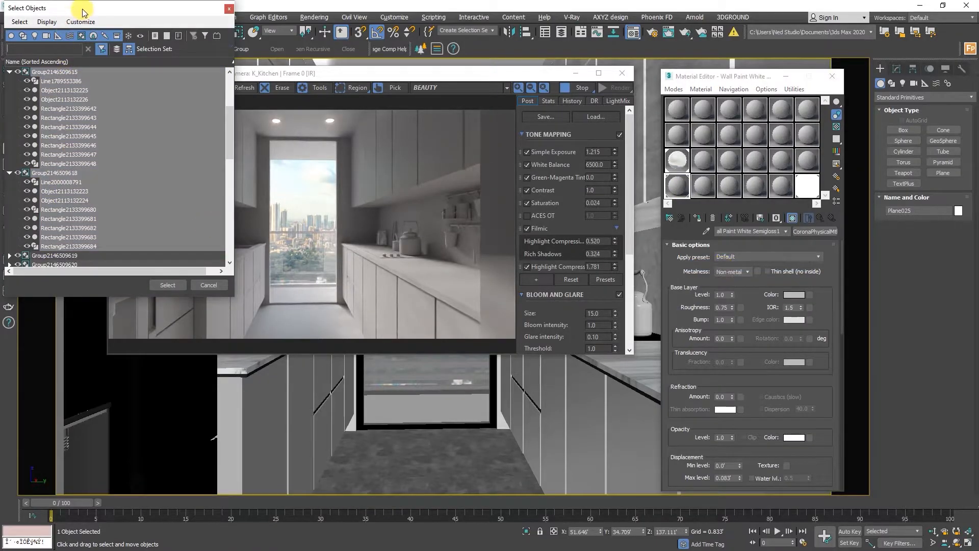
{"action": "left_click_drag", "start_coordinate": [83, 11], "coordinate": [155, 43]}
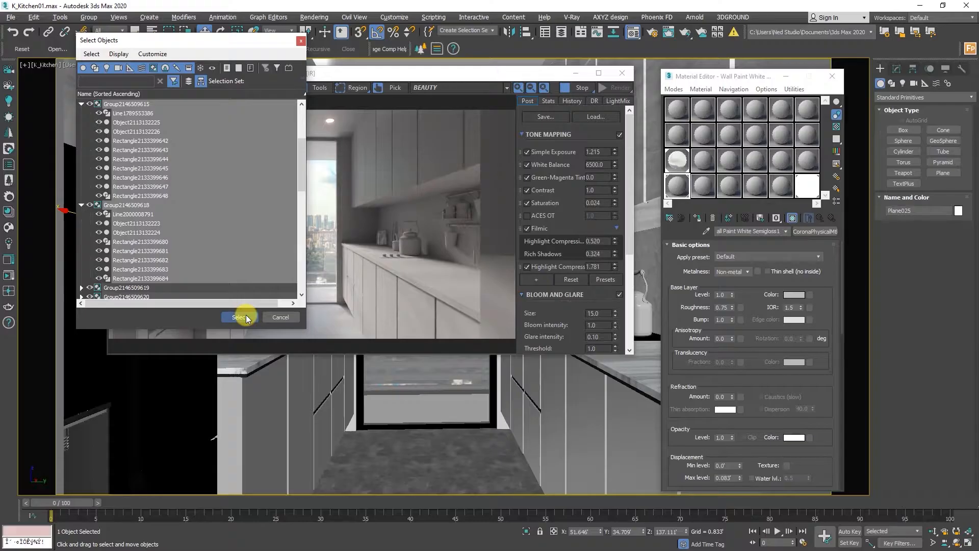
{"action": "left_click", "coordinate": [247, 318]}
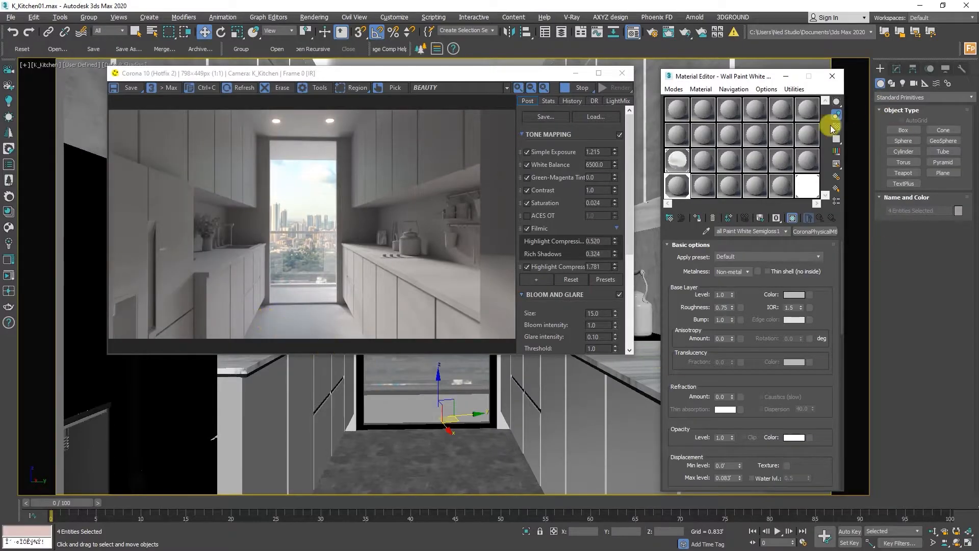
{"action": "left_click", "coordinate": [652, 36]}
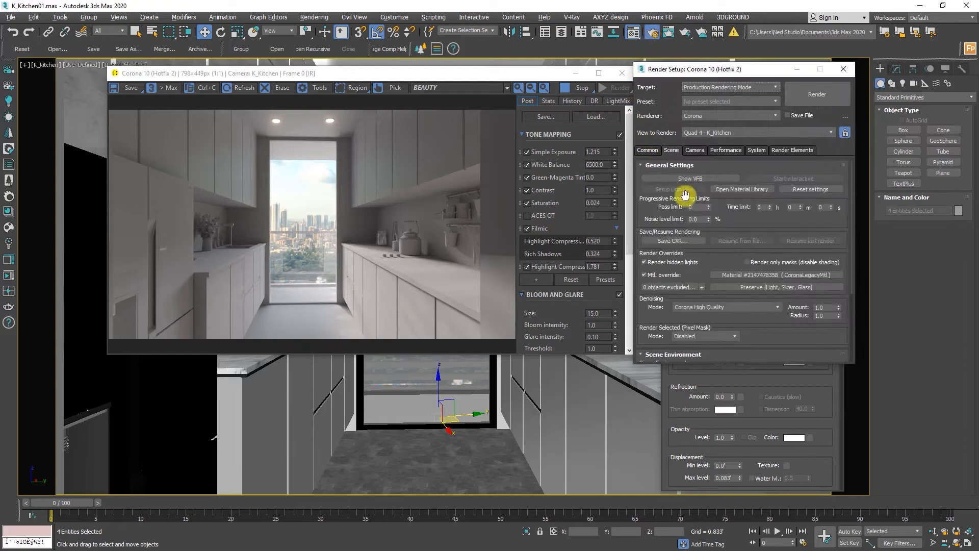
{"action": "left_click", "coordinate": [703, 286]}
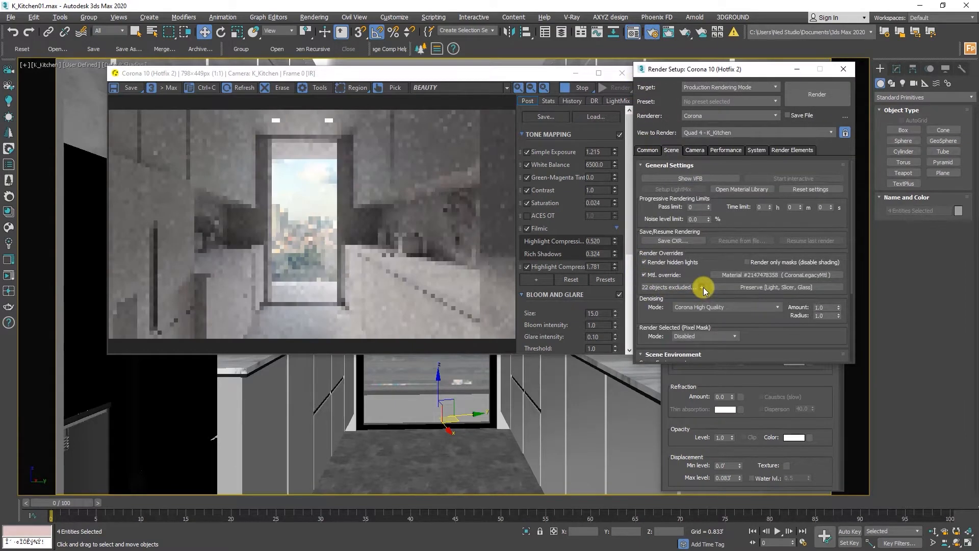
{"action": "left_click", "coordinate": [844, 71]}
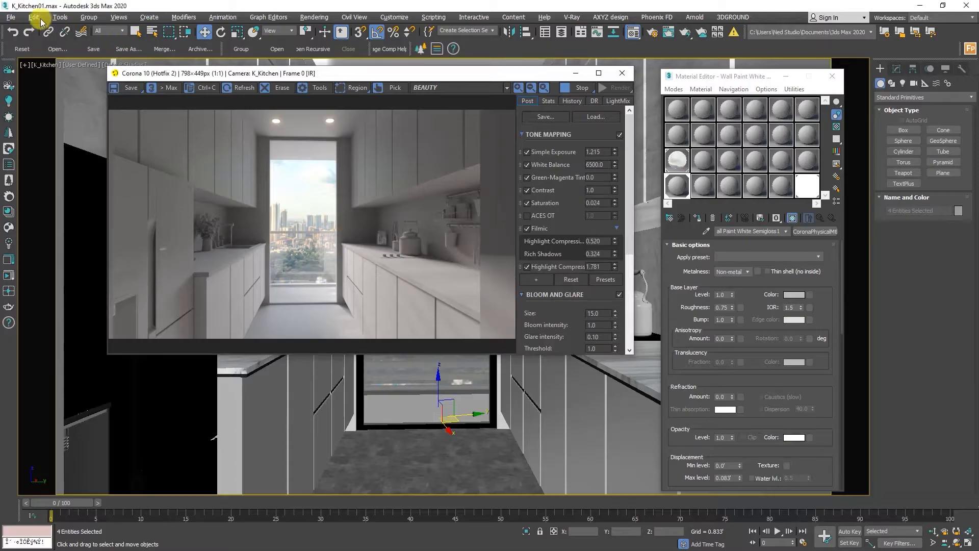
Step: Open the K_Kitchen.0050.tga image for viewing as a reference and arrange it alongside the interactive render
{"action": "left_click", "coordinate": [10, 16]}
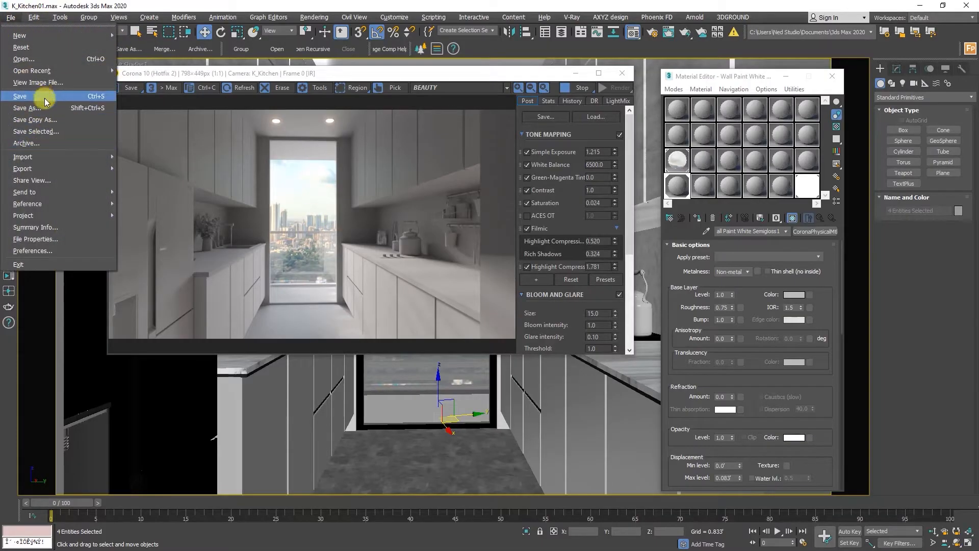
{"action": "mouse_move", "coordinate": [42, 159]}
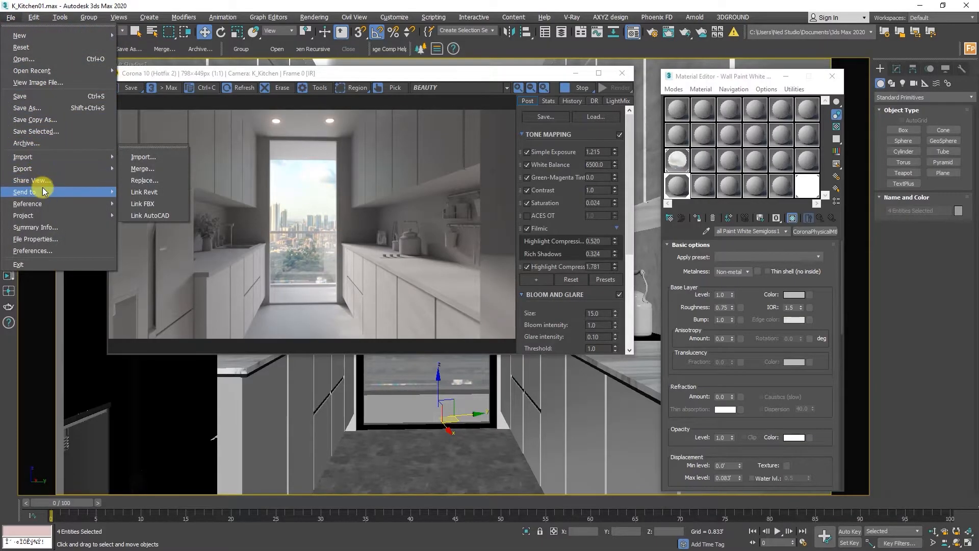
{"action": "left_click", "coordinate": [38, 82]}
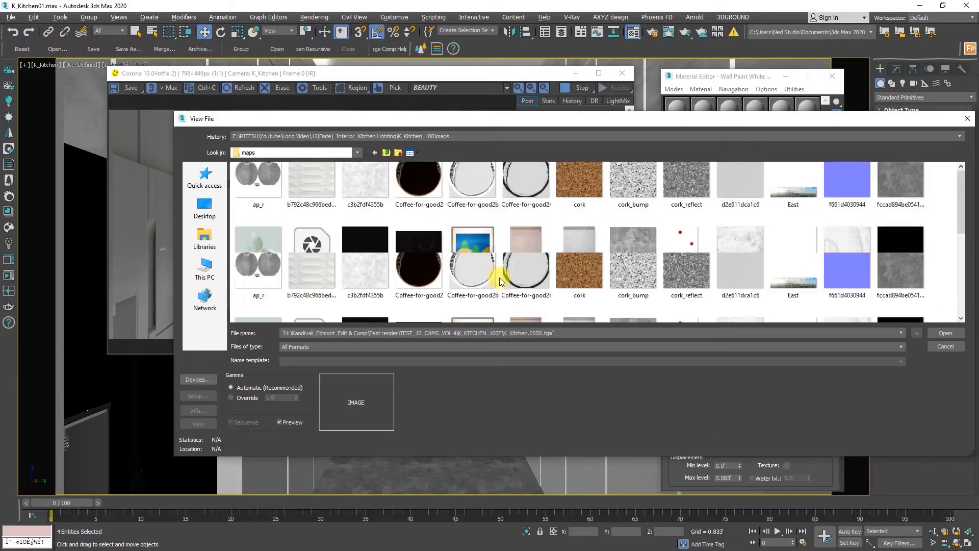
{"action": "scroll", "coordinate": [500, 278], "scroll_direction": "down", "scroll_amount": 2}
{"action": "scroll", "coordinate": [500, 277], "scroll_direction": "down", "scroll_amount": 2}
{"action": "scroll", "coordinate": [499, 277], "scroll_direction": "up", "scroll_amount": 2}
{"action": "left_click", "coordinate": [473, 227]}
{"action": "left_click", "coordinate": [945, 333]}
{"action": "left_click_drag", "start_coordinate": [185, 104], "coordinate": [152, 231]}
{"action": "left_click_drag", "start_coordinate": [347, 76], "coordinate": [474, 36]}
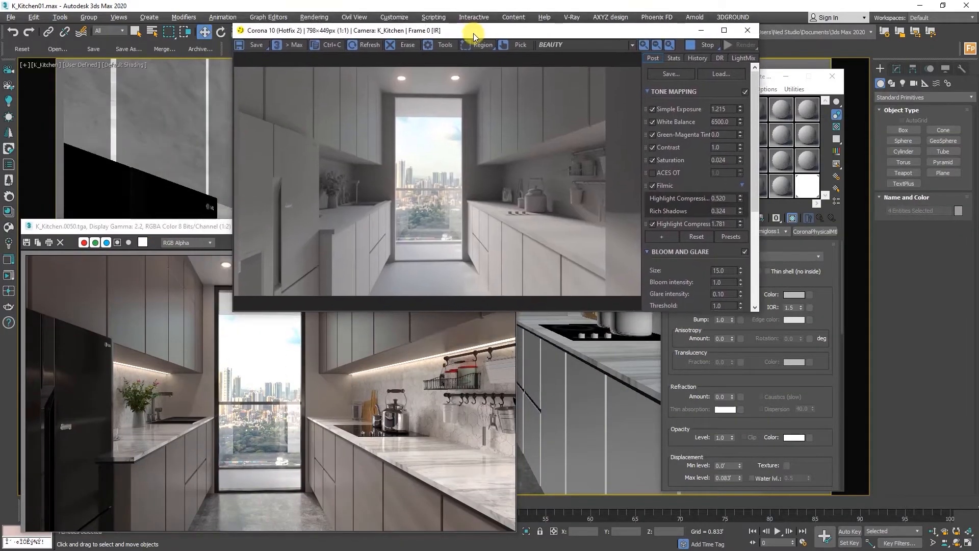
Step: Darken the wall paint material's base color to a warm brown with about hue 14, saturation 44 and value 51
{"action": "left_click", "coordinate": [731, 344]}
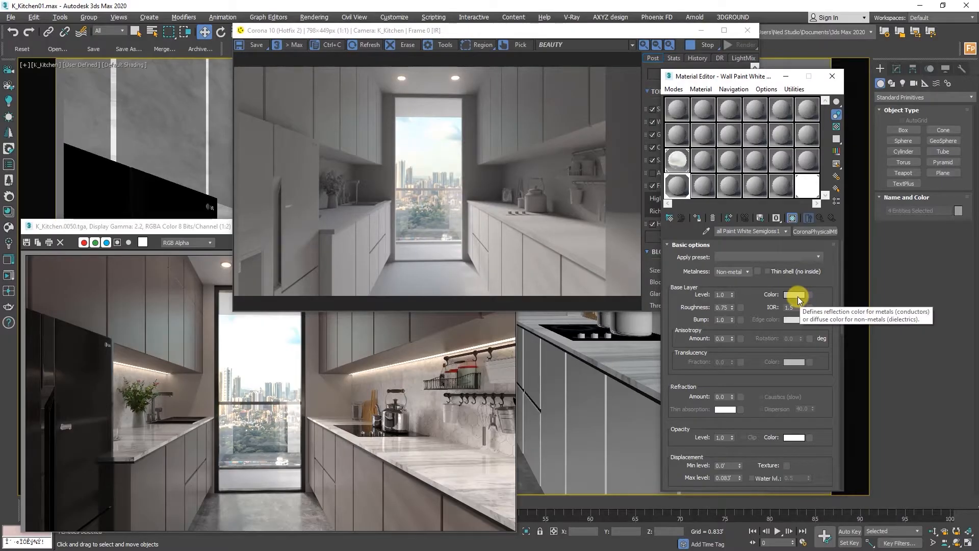
{"action": "left_click", "coordinate": [797, 296]}
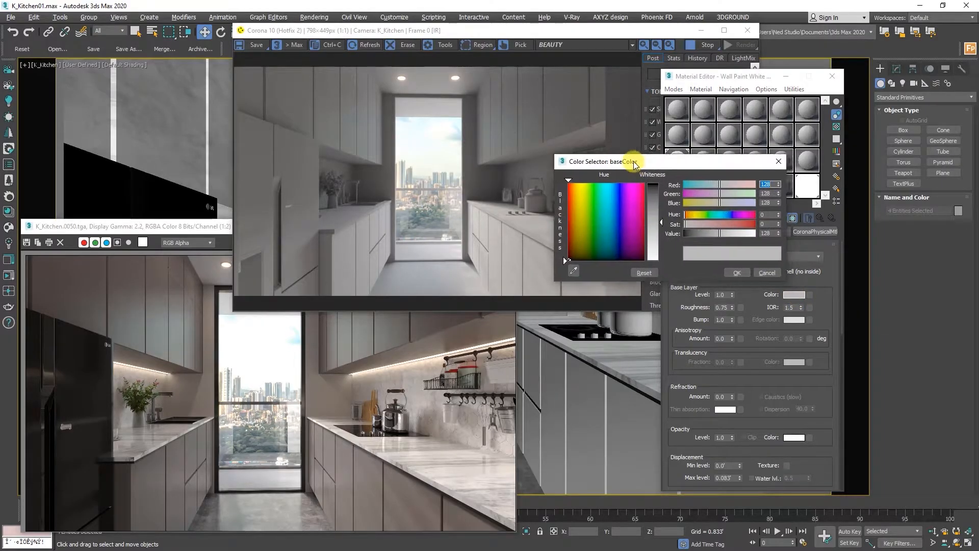
{"action": "left_click_drag", "start_coordinate": [633, 162], "coordinate": [606, 119]}
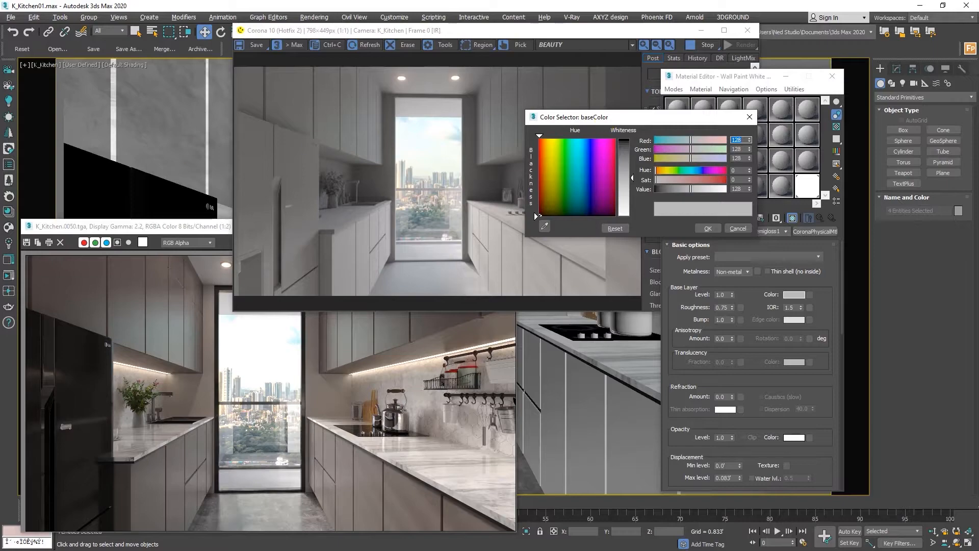
{"action": "left_click_drag", "start_coordinate": [677, 189], "coordinate": [671, 188]}
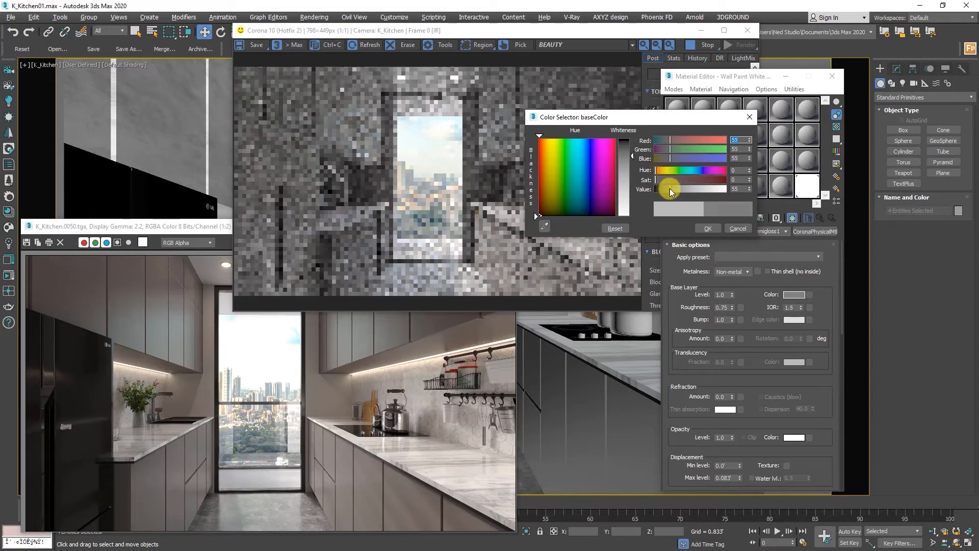
{"action": "left_click_drag", "start_coordinate": [659, 180], "coordinate": [665, 179]}
{"action": "left_click", "coordinate": [657, 170]}
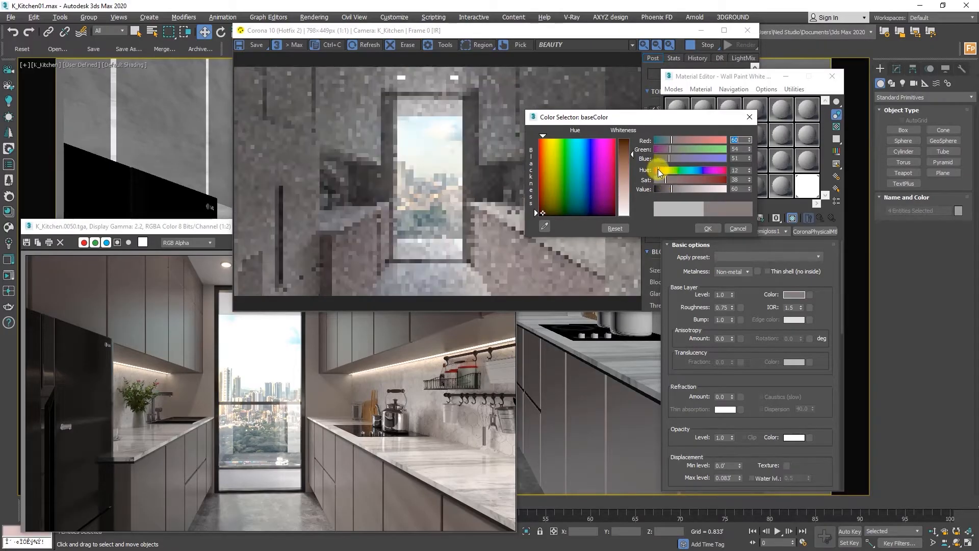
{"action": "left_click_drag", "start_coordinate": [626, 119], "coordinate": [682, 90]}
{"action": "left_click_drag", "start_coordinate": [723, 151], "coordinate": [723, 151]}
{"action": "left_click", "coordinate": [725, 158]}
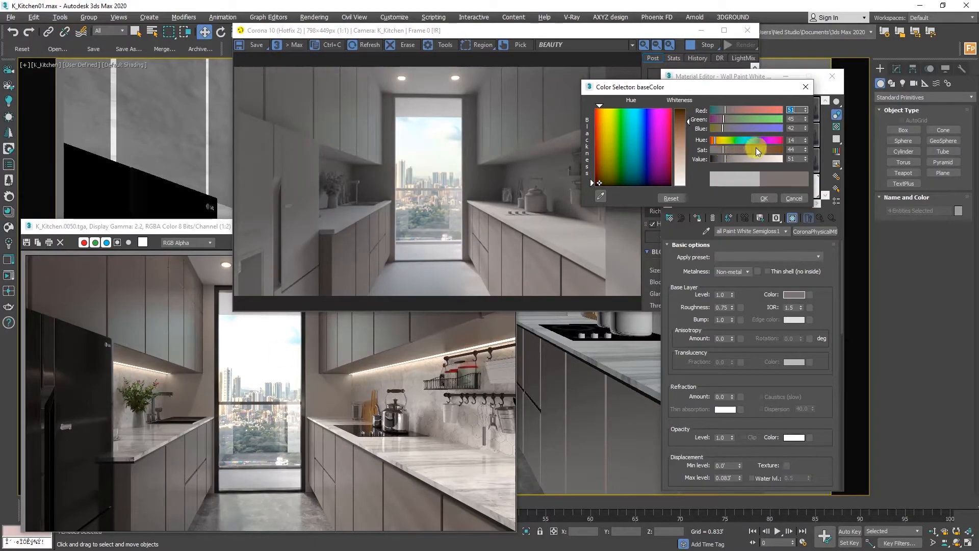
Step: Refine the base color to hue 16, saturation 30 and value 44, and accept it
{"action": "type", "text": "16"}
{"action": "key", "text": "Return"}
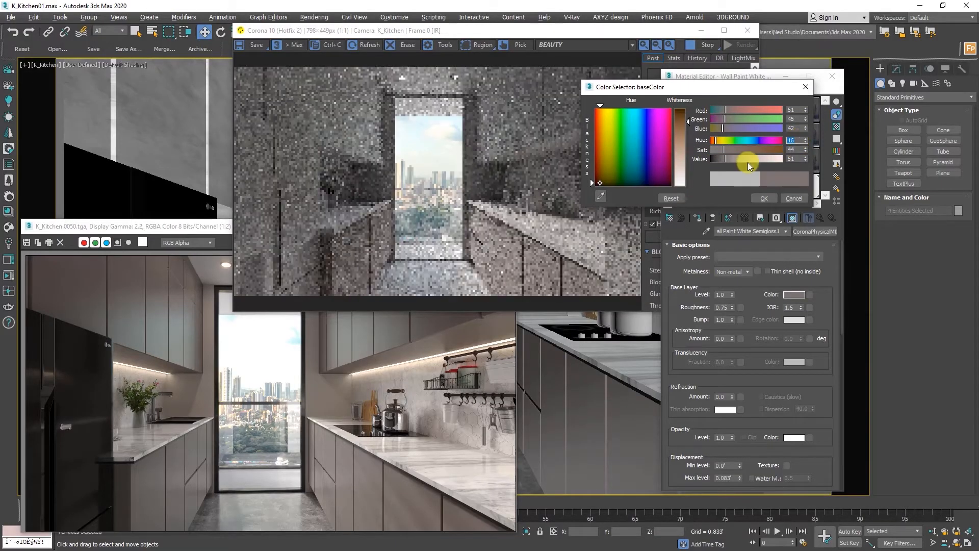
{"action": "left_click", "coordinate": [728, 153]}
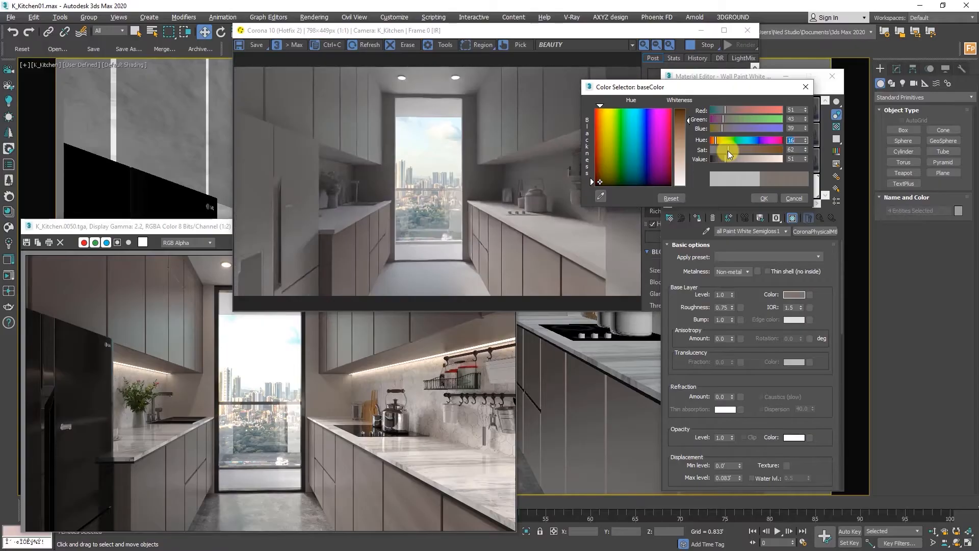
{"action": "type", "text": "30"}
{"action": "key", "text": "Return"}
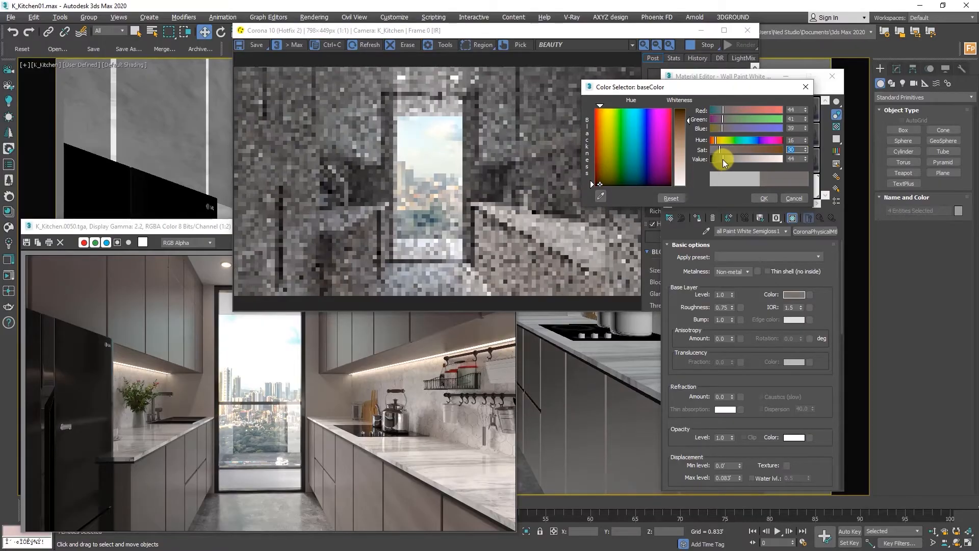
{"action": "left_click", "coordinate": [774, 198]}
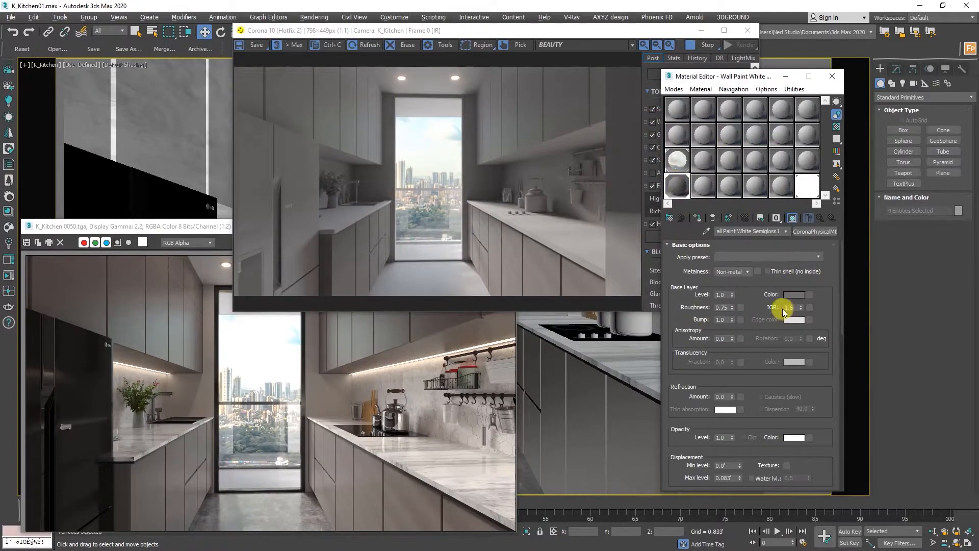
Step: Lower the base layer roughness to 0.6, reduce it further to 0.5, and inspect the lower cabinet fronts in the render
{"action": "double_click", "coordinate": [794, 307]}
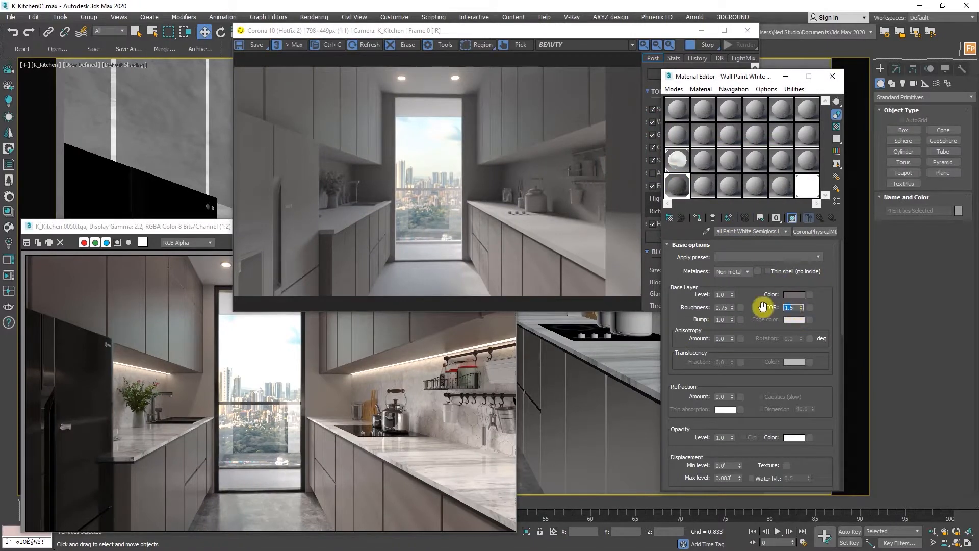
{"action": "type", "text": "0.6"}
{"action": "key", "text": "Return"}
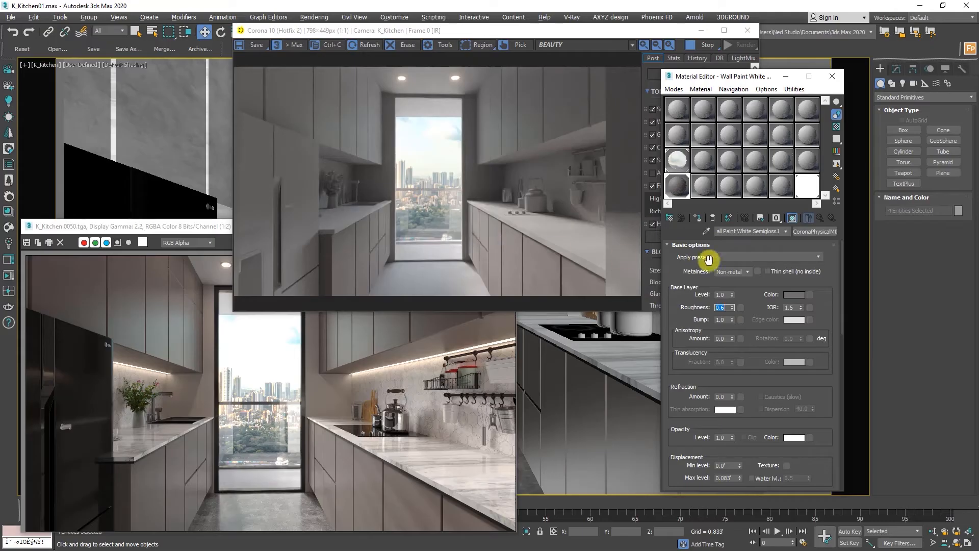
{"action": "type", "text": "0.5"}
{"action": "key", "text": "Return"}
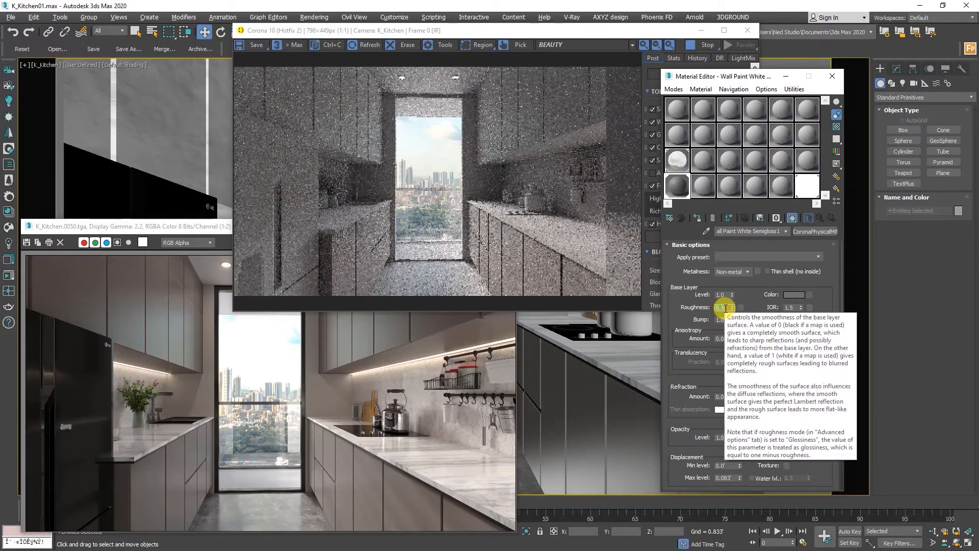
{"action": "scroll", "coordinate": [488, 252], "scroll_direction": "up", "scroll_amount": 1}
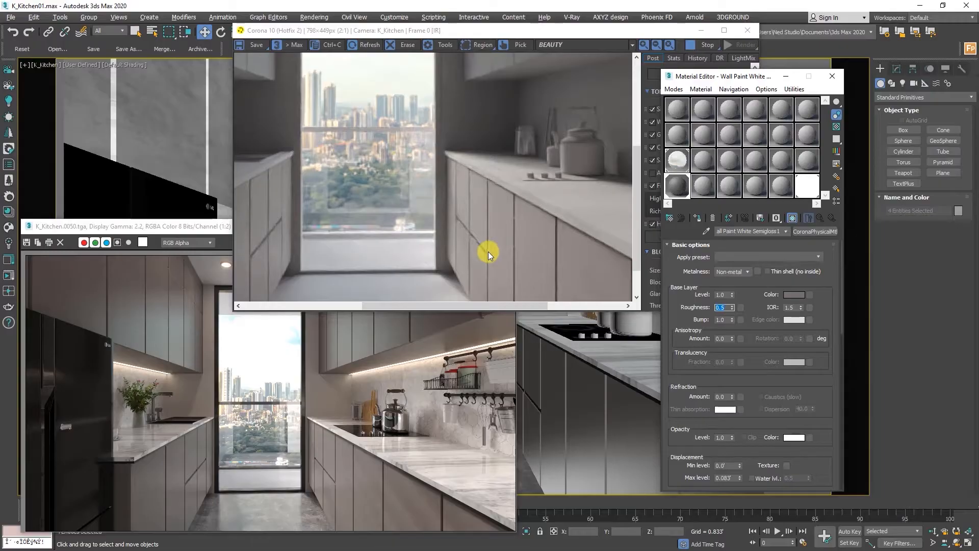
{"action": "scroll", "coordinate": [488, 252], "scroll_direction": "down", "scroll_amount": 1}
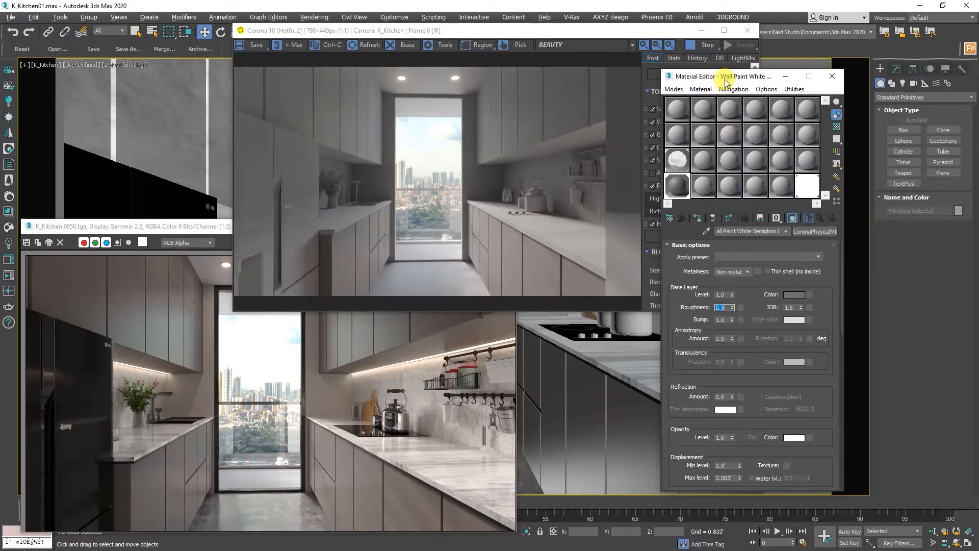
Step: Move the material editor clear of the render settings and darken the base color slightly further by lowering its value
{"action": "left_click_drag", "start_coordinate": [714, 76], "coordinate": [805, 136]}
{"action": "mouse_move", "coordinate": [741, 106]}
{"action": "left_mouse_down"}
{"action": "mouse_move", "coordinate": [739, 72]}
{"action": "mouse_move", "coordinate": [738, 90]}
{"action": "left_mouse_up"}
{"action": "left_click", "coordinate": [811, 137]}
{"action": "left_click_drag", "start_coordinate": [811, 137], "coordinate": [769, 85]}
{"action": "left_click", "coordinate": [843, 304]}
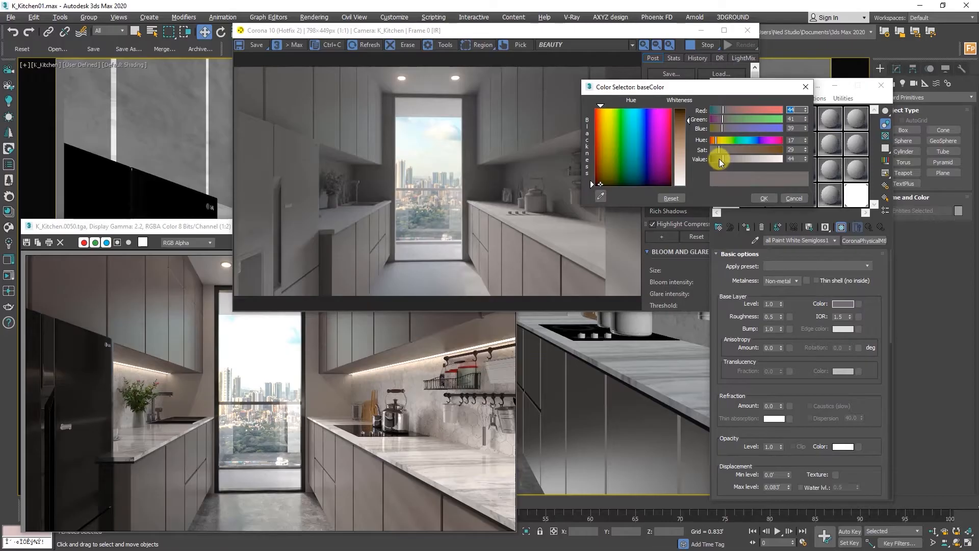
{"action": "left_click_drag", "start_coordinate": [720, 162], "coordinate": [719, 159]}
{"action": "left_click", "coordinate": [764, 198]}
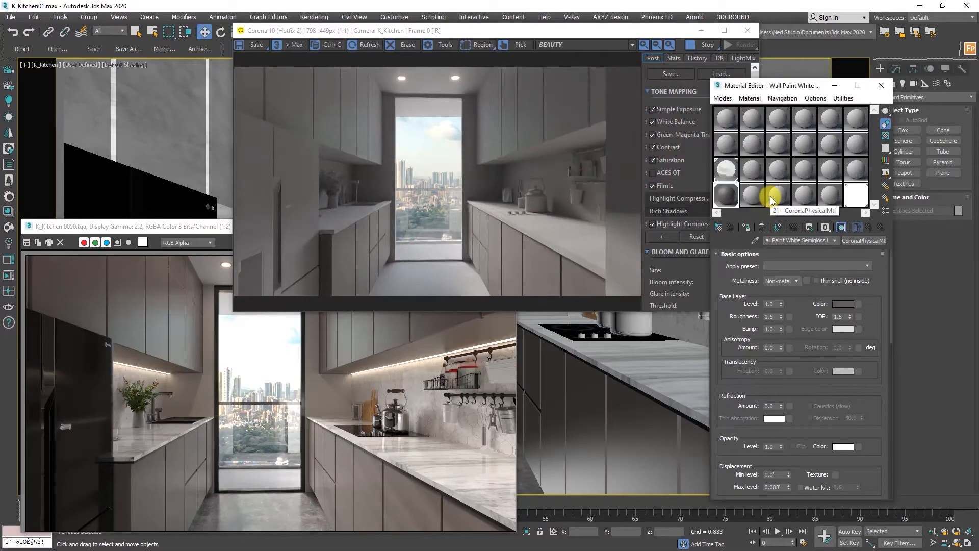
Step: Move the reference image and render window out of the way and assign the wall paint material to the upper cabinets on both sides
{"action": "left_click", "coordinate": [474, 336]}
{"action": "left_click", "coordinate": [458, 226]}
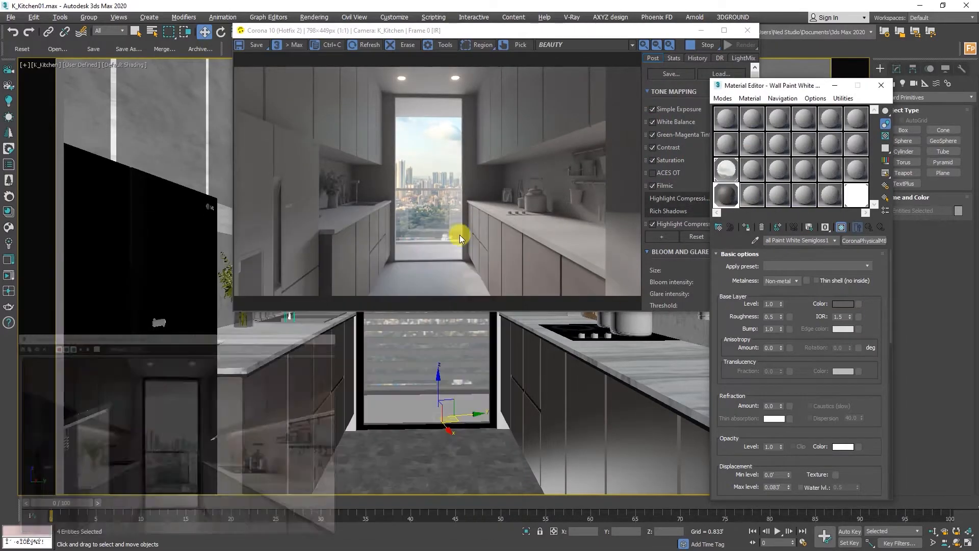
{"action": "left_click_drag", "start_coordinate": [546, 31], "coordinate": [384, 274]}
{"action": "left_click", "coordinate": [578, 167]}
{"action": "left_click", "coordinate": [726, 197]}
{"action": "left_click", "coordinate": [738, 226]}
{"action": "left_click", "coordinate": [286, 173]}
{"action": "left_click", "coordinate": [737, 225]}
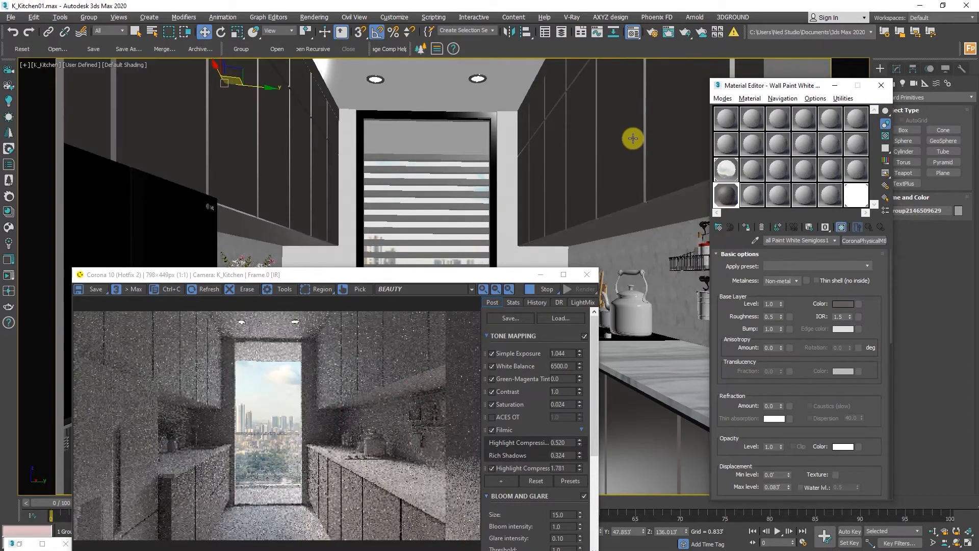
Step: Exclude the two selected upper cabinet groups from the material override and reposition the render window over the viewport
{"action": "left_click", "coordinate": [652, 31]}
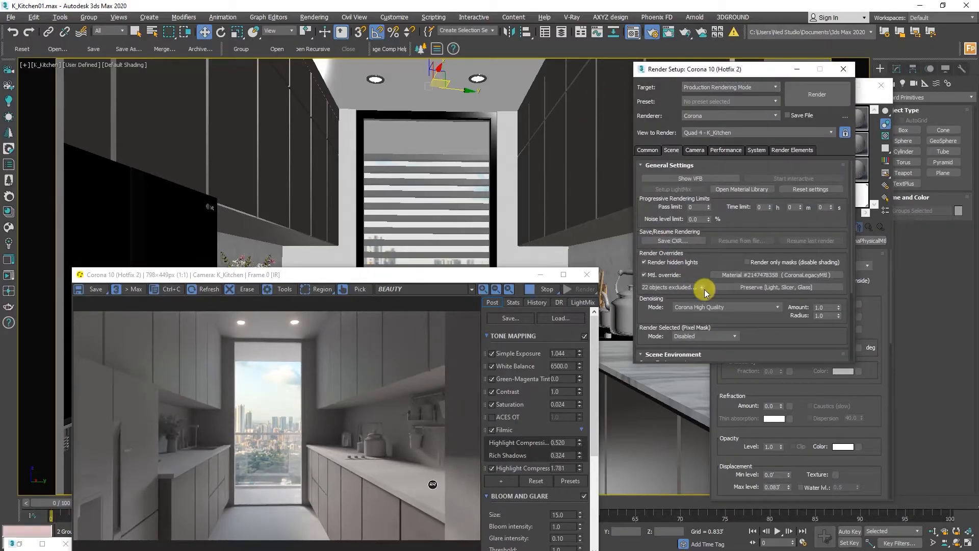
{"action": "key", "text": "F10"}
{"action": "left_click_drag", "start_coordinate": [356, 276], "coordinate": [476, 73]}
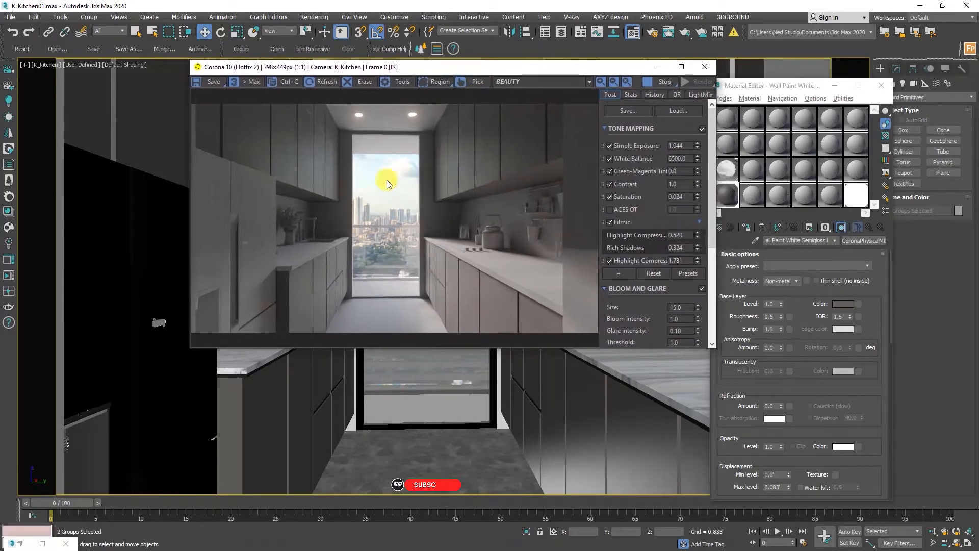
Step: Compare the current kitchen render with the reference image, examining the upper cabinets and the window area
{"action": "scroll", "coordinate": [464, 154], "scroll_direction": "up", "scroll_amount": 2}
{"action": "scroll", "coordinate": [465, 154], "scroll_direction": "down", "scroll_amount": 2}
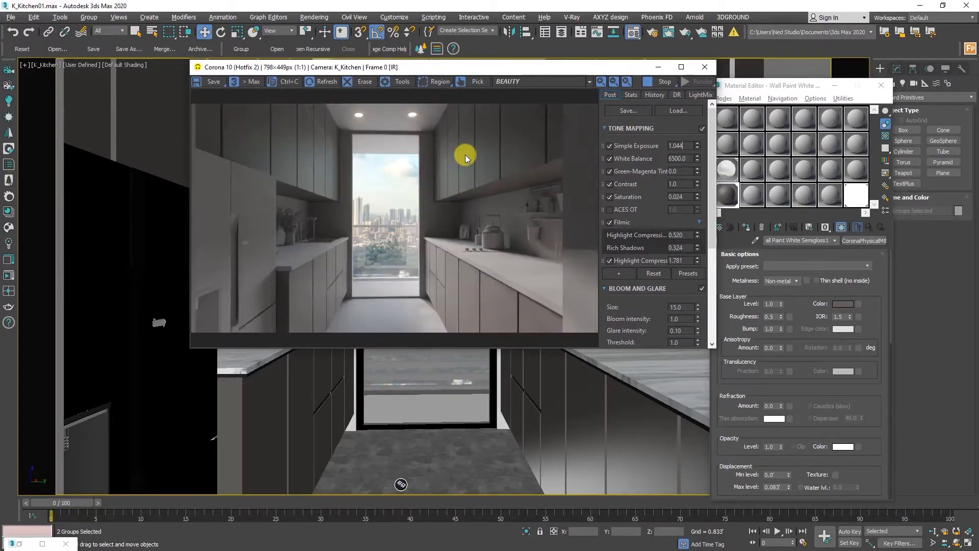
{"action": "left_click", "coordinate": [19, 544]}
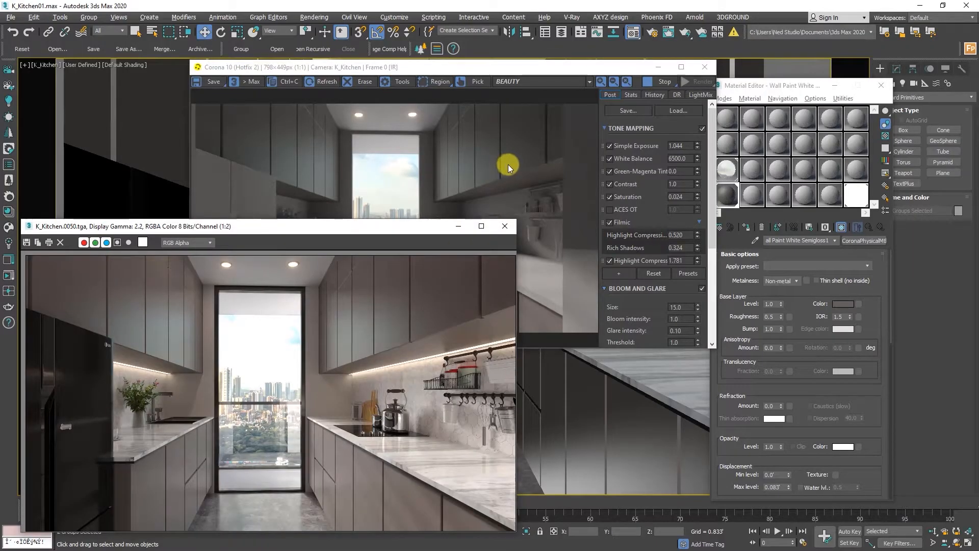
{"action": "left_click", "coordinate": [492, 164]}
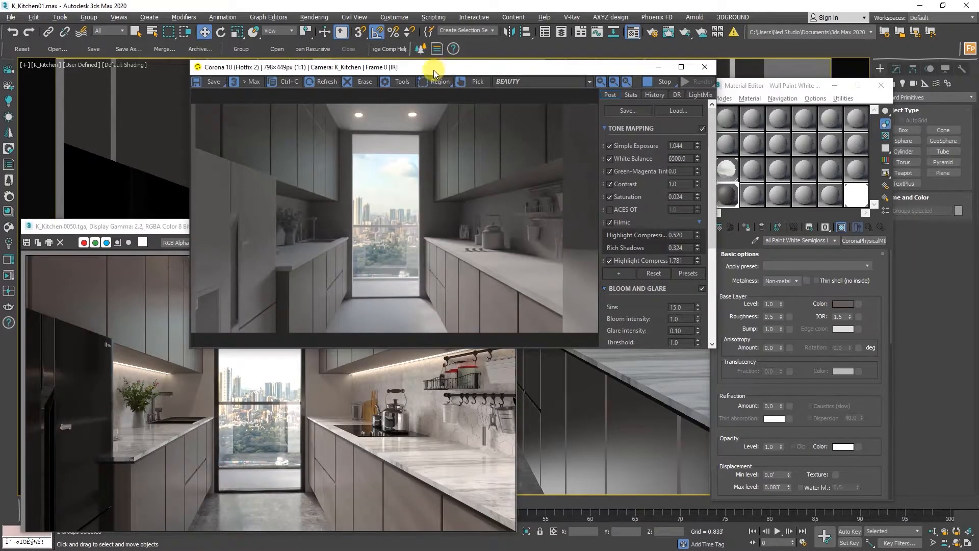
{"action": "left_click_drag", "start_coordinate": [433, 70], "coordinate": [456, 61]}
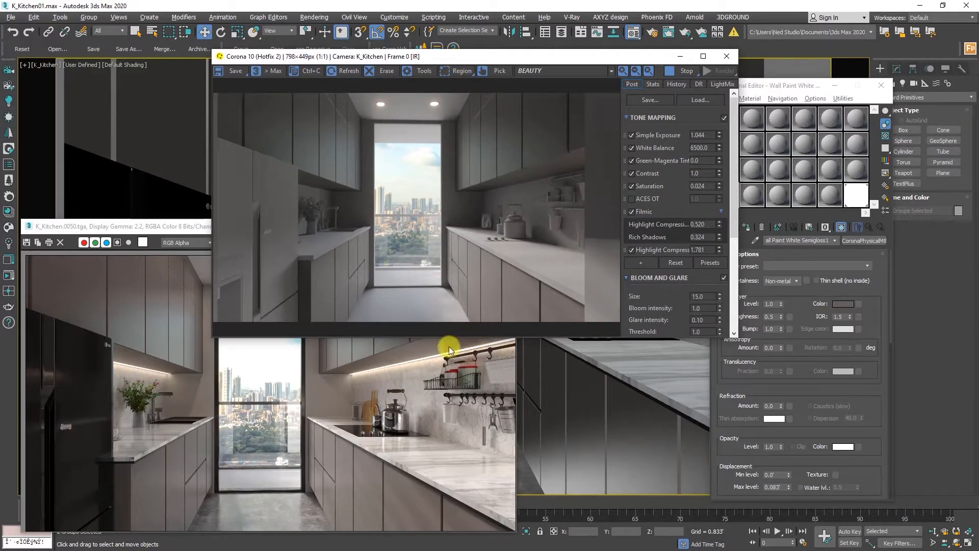
{"action": "left_click", "coordinate": [364, 397]}
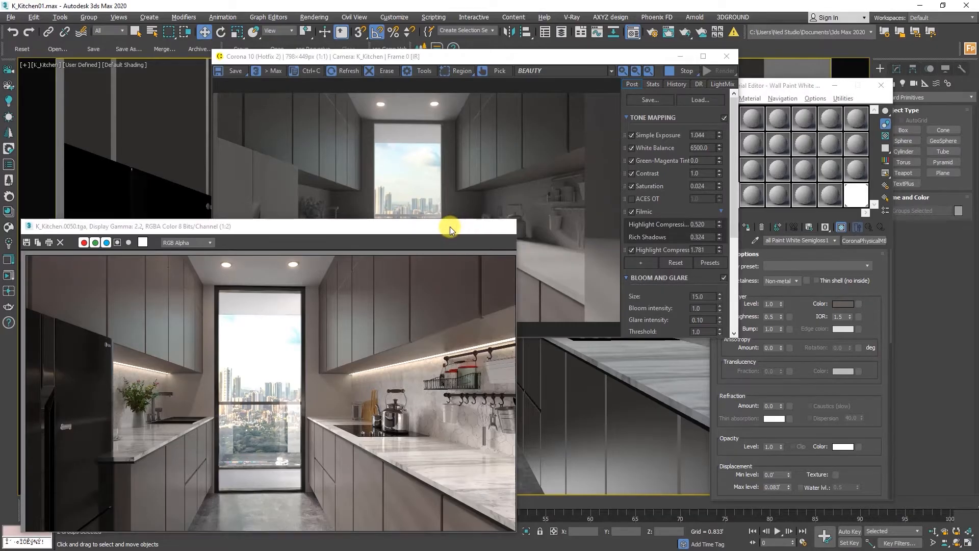
{"action": "left_click", "coordinate": [450, 226]}
Step: Clear the render window from the window frame, select the frame, and exclude it from the material override
{"action": "left_click_drag", "start_coordinate": [541, 57], "coordinate": [502, 241]}
{"action": "left_click", "coordinate": [489, 116]}
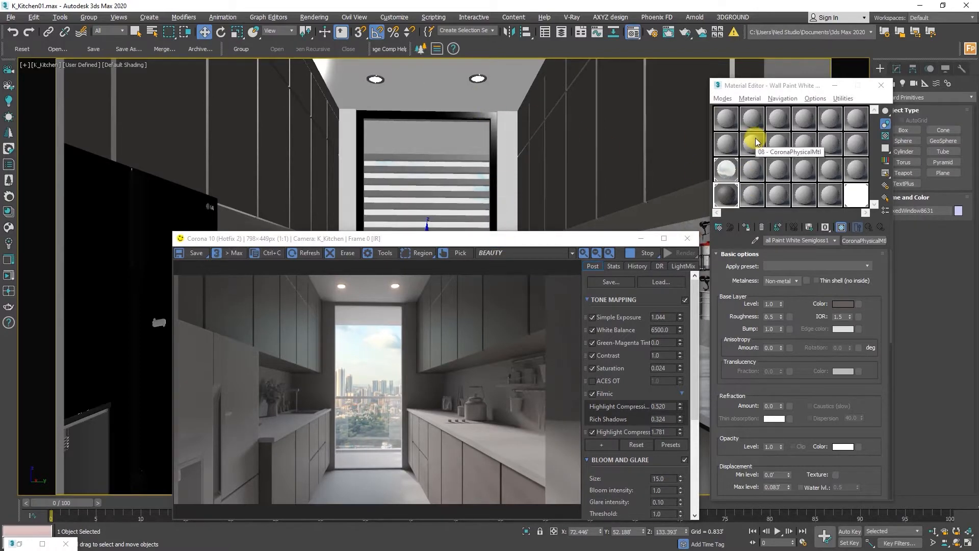
{"action": "left_click_drag", "start_coordinate": [446, 244], "coordinate": [355, 207]}
{"action": "left_click", "coordinate": [481, 120]}
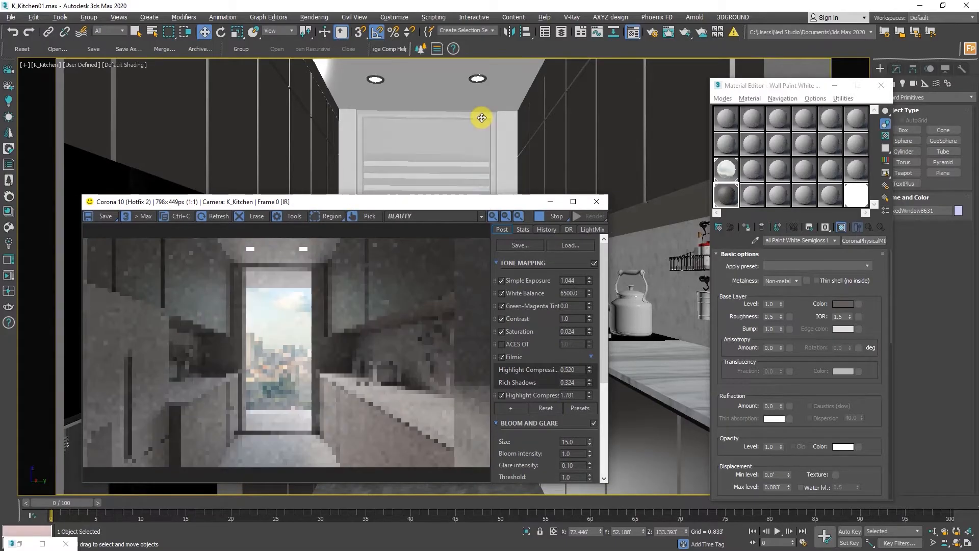
{"action": "left_click", "coordinate": [653, 33]}
{"action": "left_click_drag", "start_coordinate": [653, 335], "coordinate": [702, 244]}
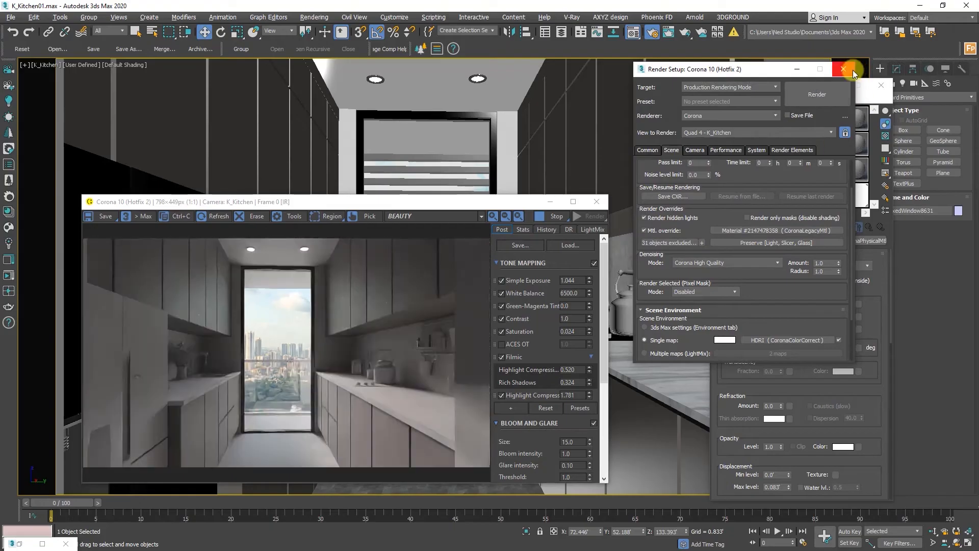
{"action": "key", "text": "F10"}
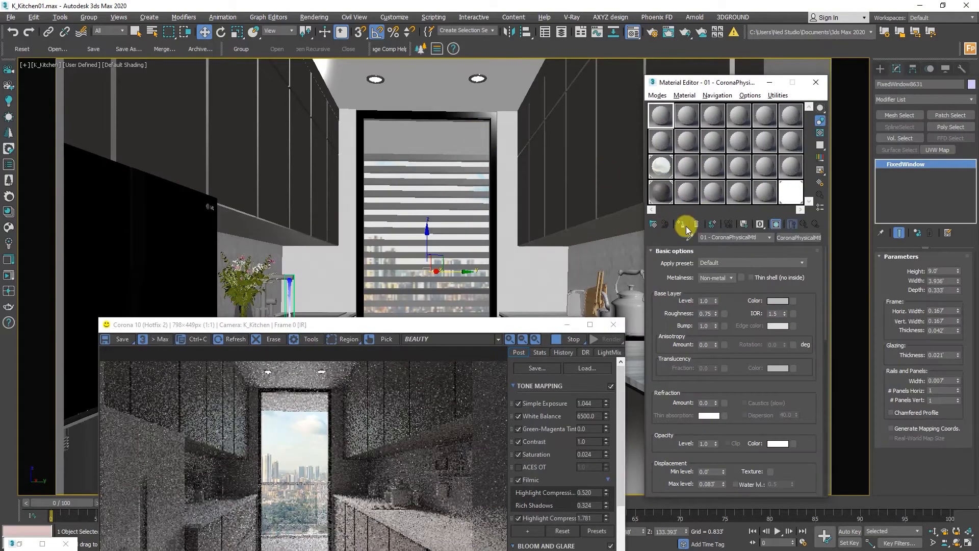
Step: Sample the window's material into the first material slot and open its first sub-material, Aluminium Black Anodized Fingerprints
{"action": "left_click", "coordinate": [690, 239]}
{"action": "left_click", "coordinate": [454, 308]}
{"action": "left_click_drag", "start_coordinate": [437, 326], "coordinate": [418, 124]}
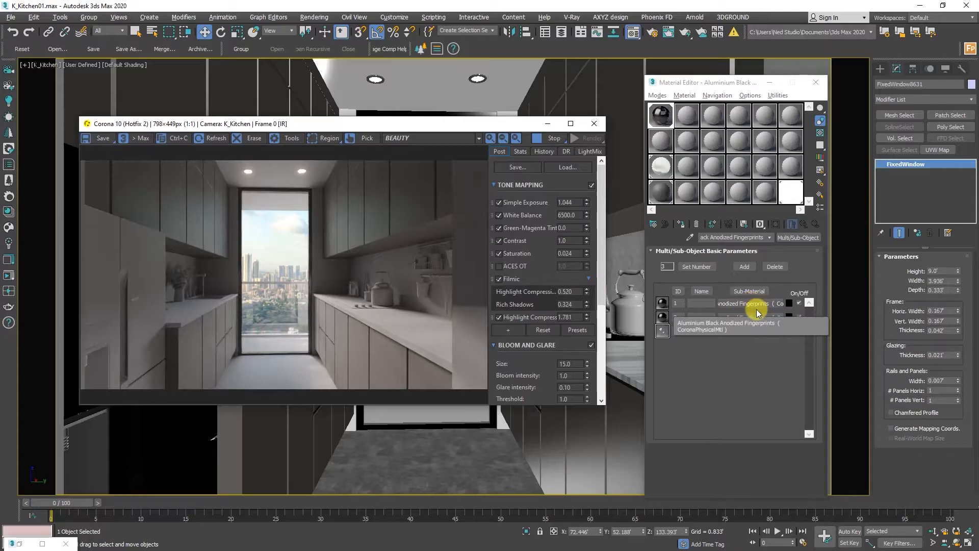
{"action": "left_click_drag", "start_coordinate": [318, 123], "coordinate": [345, 113]}
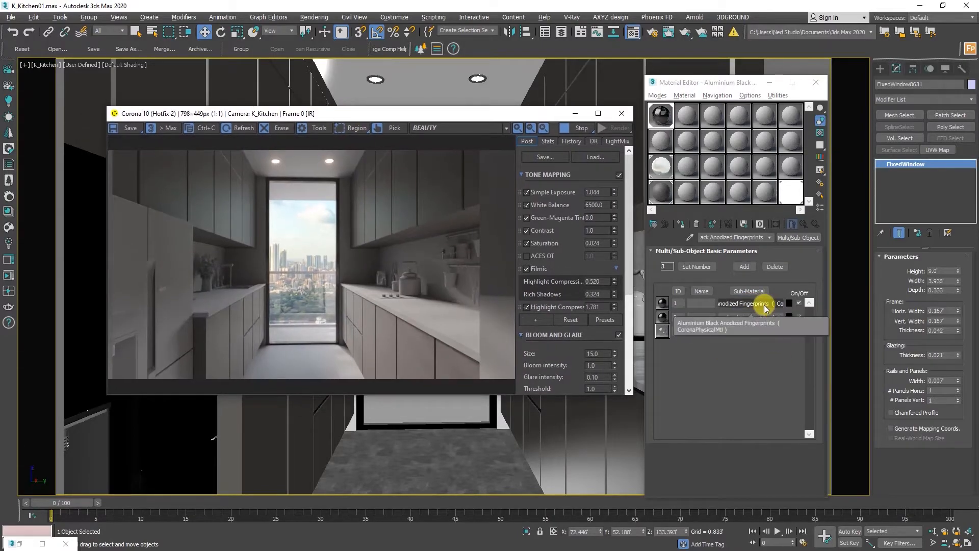
{"action": "left_click", "coordinate": [763, 305]}
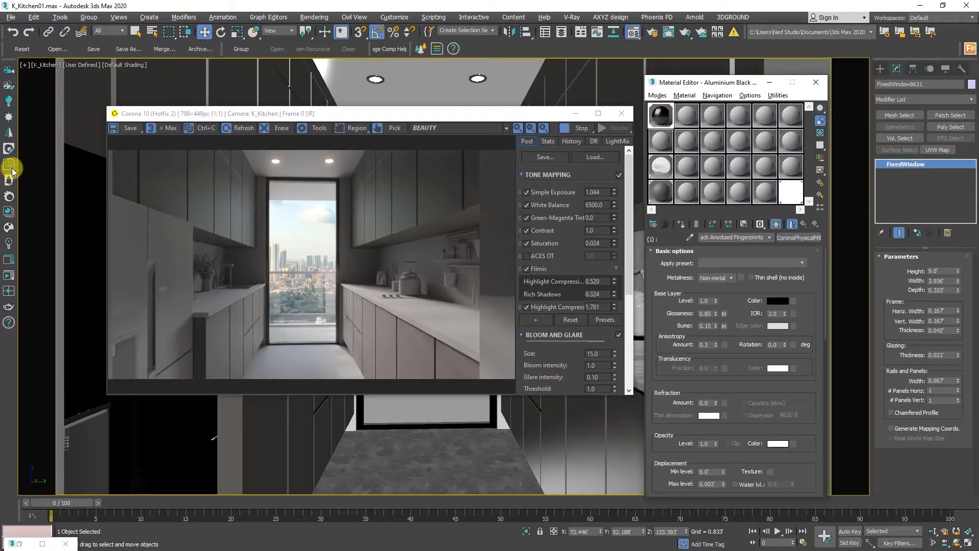
Step: Examine the black anodized aluminium materials among the metals in the Corona Material Library and check the window in the render
{"action": "left_click", "coordinate": [9, 216]}
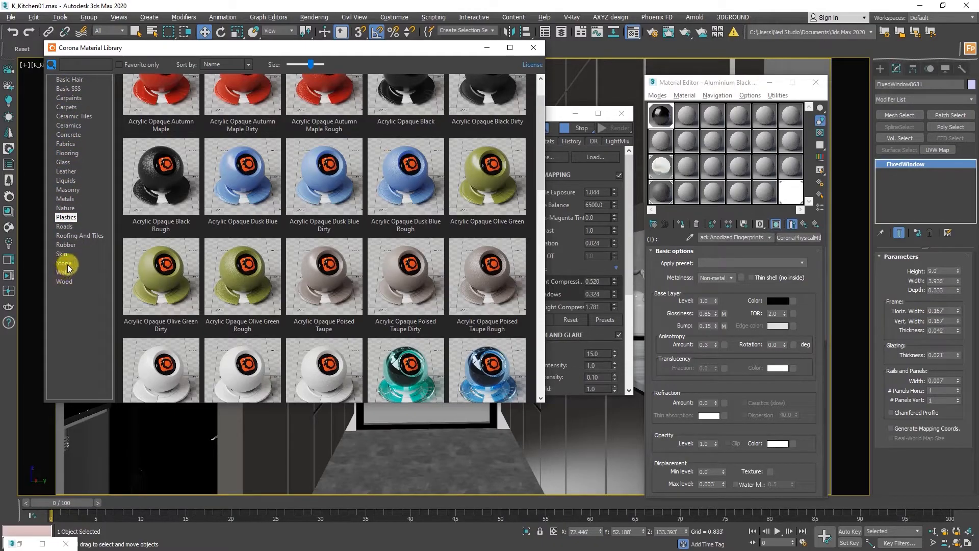
{"action": "left_click", "coordinate": [65, 199]}
{"action": "scroll", "coordinate": [280, 164], "scroll_direction": "up", "scroll_amount": 2}
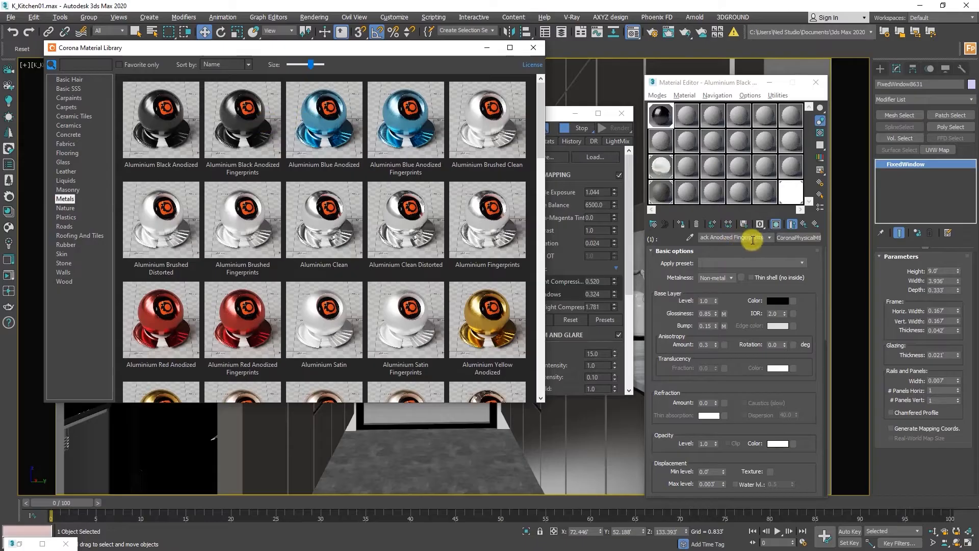
{"action": "mouse_move", "coordinate": [178, 124]}
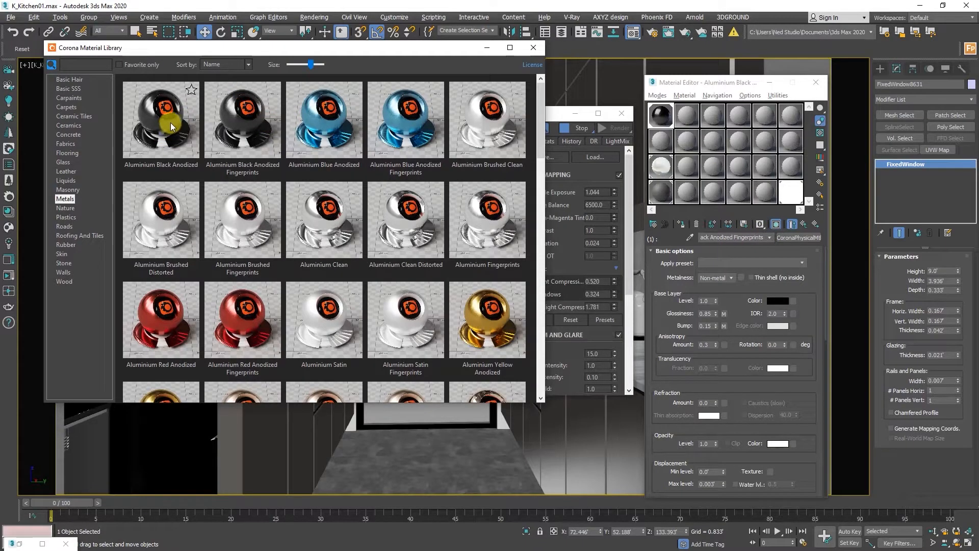
{"action": "left_click", "coordinate": [540, 51]}
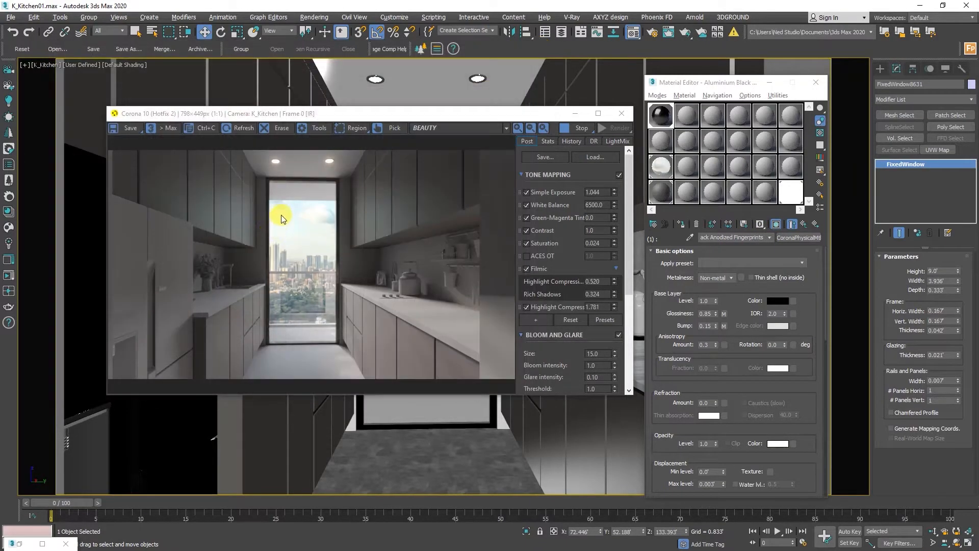
{"action": "scroll", "coordinate": [281, 218], "scroll_direction": "up", "scroll_amount": 1}
{"action": "scroll", "coordinate": [243, 249], "scroll_direction": "down", "scroll_amount": 1}
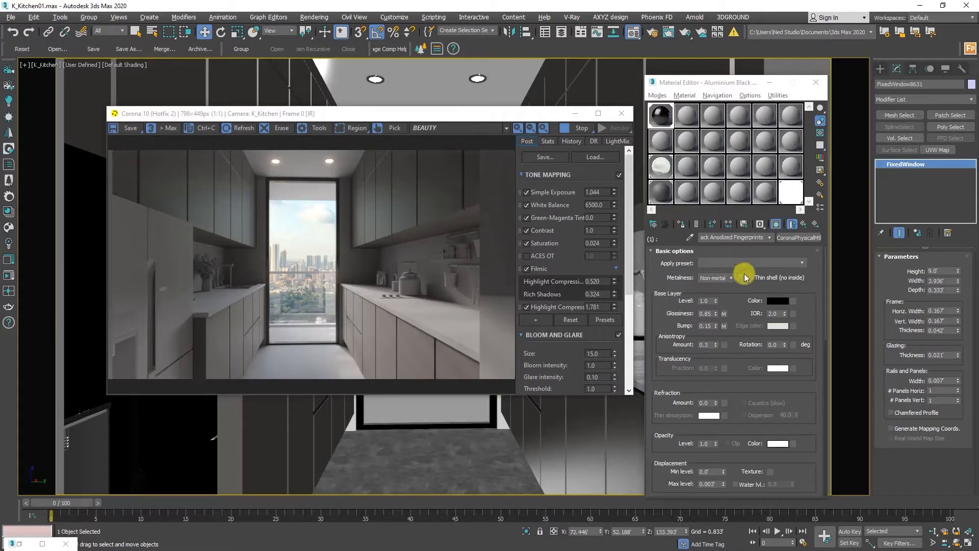
Step: Apply the Glass architectural preset to the third sub-material of the window's material
{"action": "left_click", "coordinate": [804, 225]}
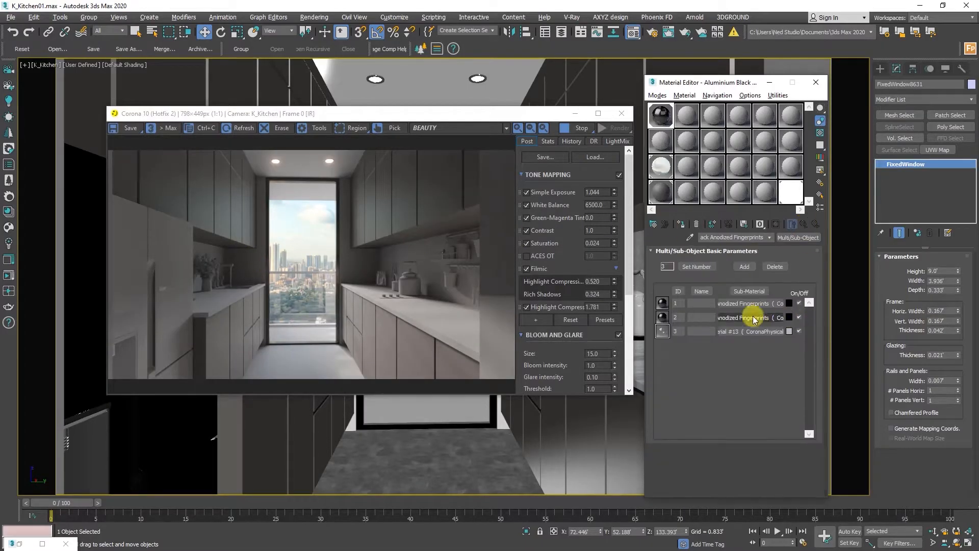
{"action": "left_click", "coordinate": [742, 329]}
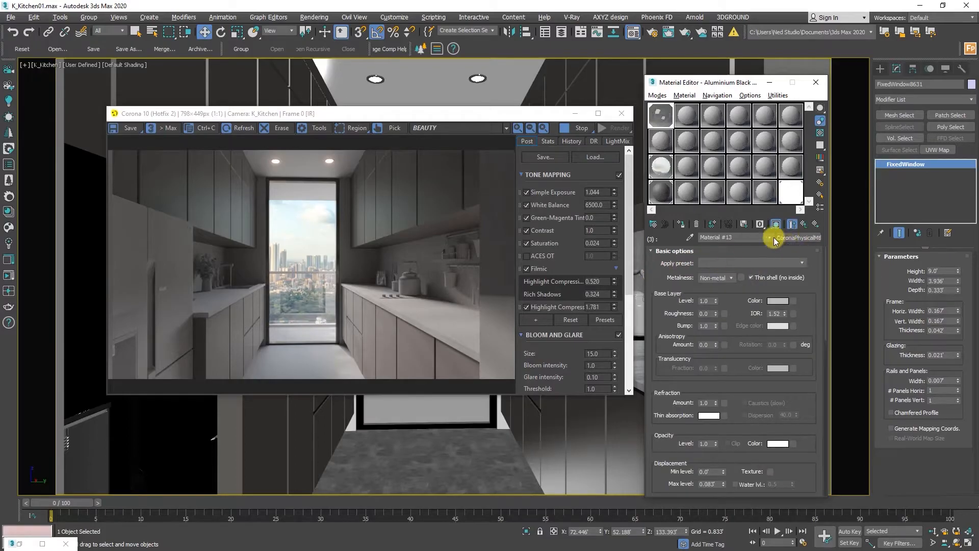
{"action": "left_click", "coordinate": [767, 264]}
{"action": "scroll", "coordinate": [742, 425], "scroll_direction": "down", "scroll_amount": 3}
{"action": "scroll", "coordinate": [732, 352], "scroll_direction": "up", "scroll_amount": 3}
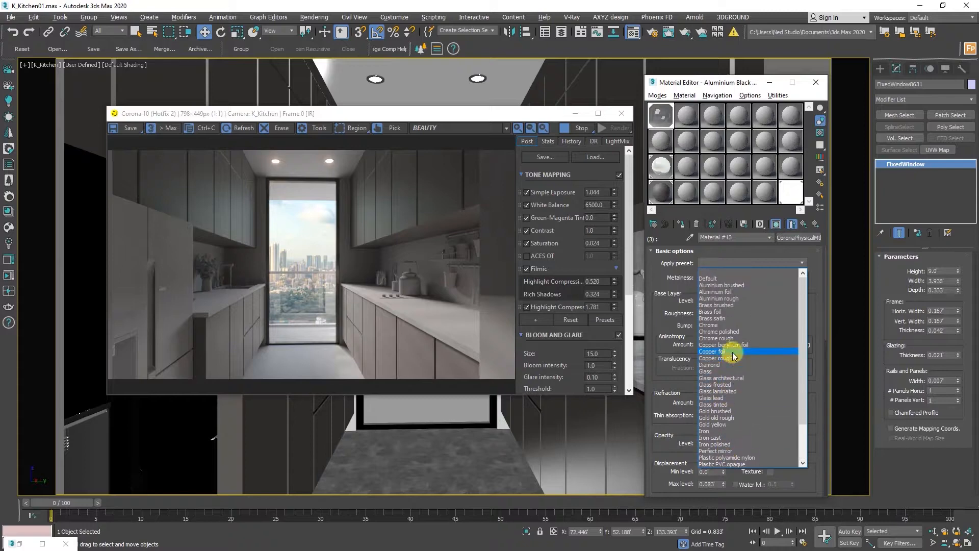
{"action": "left_click", "coordinate": [732, 380]}
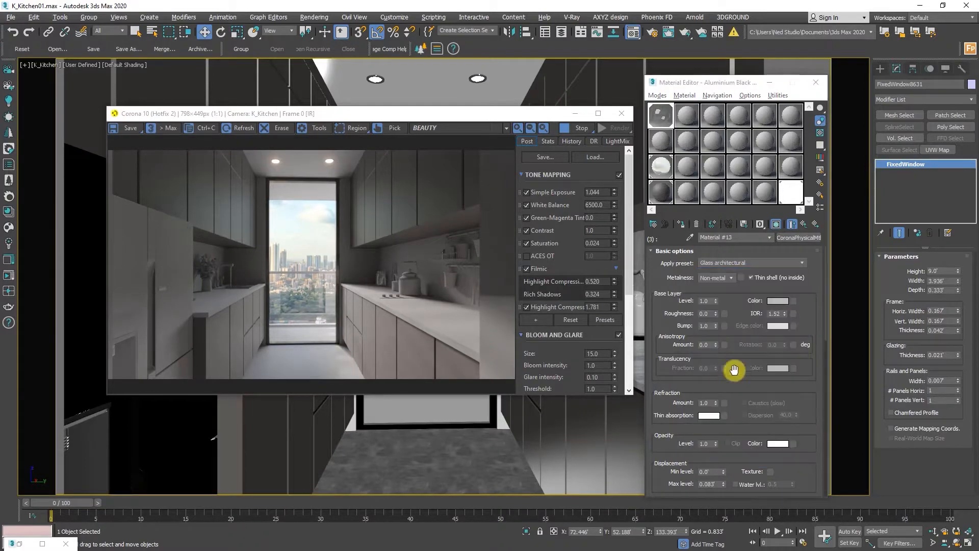
{"action": "left_click", "coordinate": [558, 296]}
{"action": "left_click", "coordinate": [751, 278]}
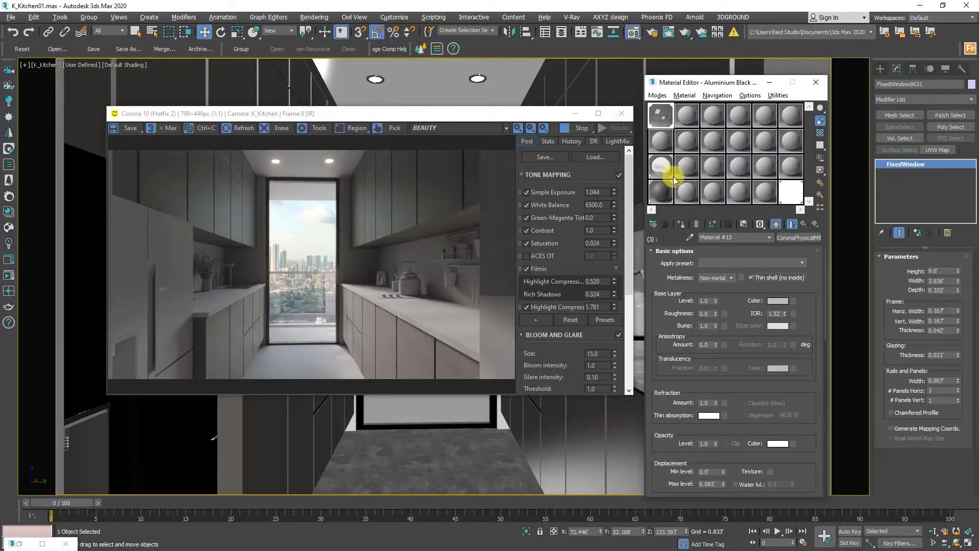
Step: Load the c3b2fdf4355b image through a CoronaBitmap into the base layer roughness of the cabinets' wall paint material
{"action": "left_click", "coordinate": [437, 354]}
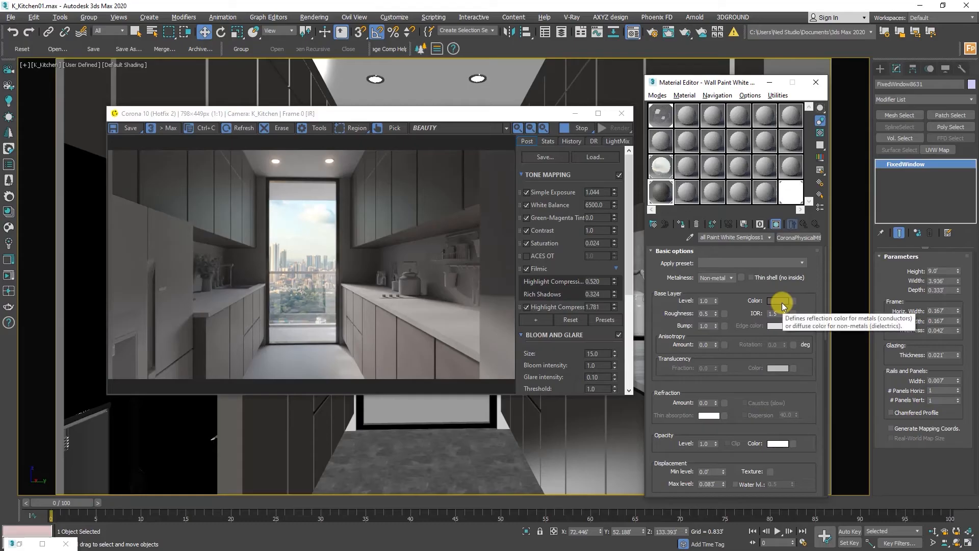
{"action": "left_click", "coordinate": [724, 313]}
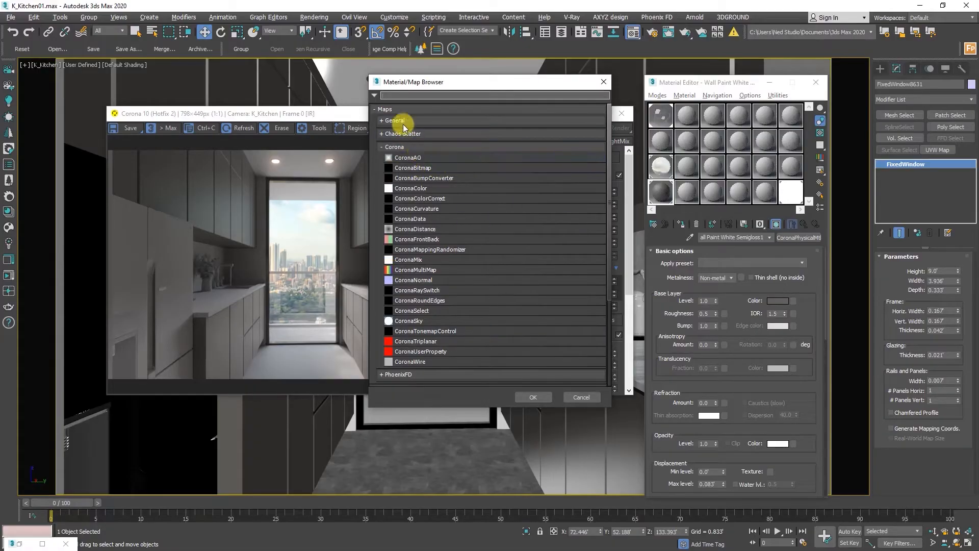
{"action": "double_click", "coordinate": [414, 168]}
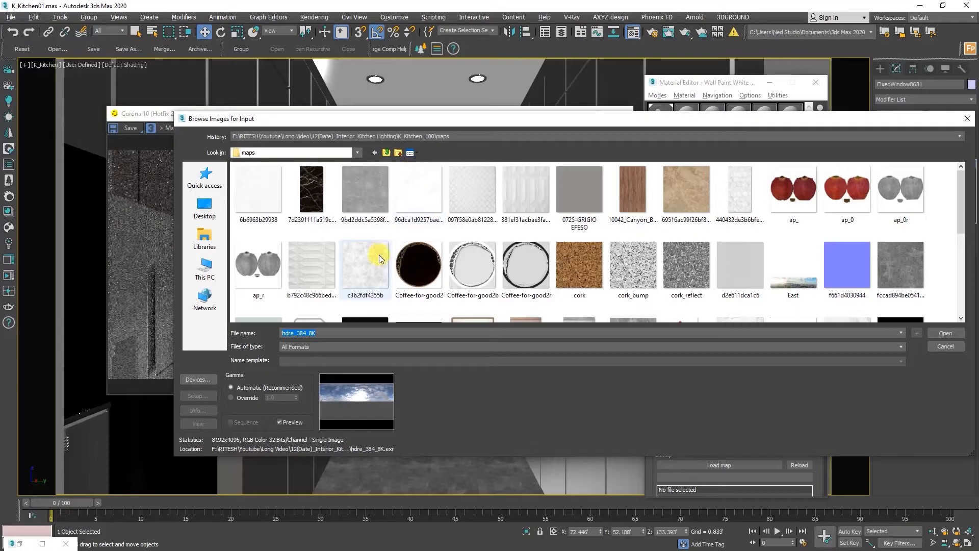
{"action": "left_click", "coordinate": [372, 265]}
{"action": "right_click", "coordinate": [372, 265]}
{"action": "left_click", "coordinate": [403, 208]}
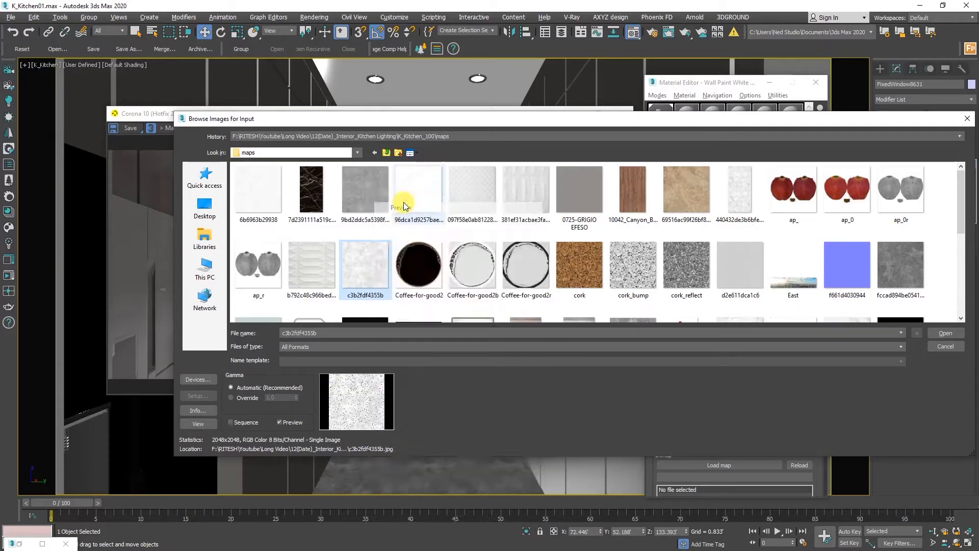
{"action": "key", "text": "Escape"}
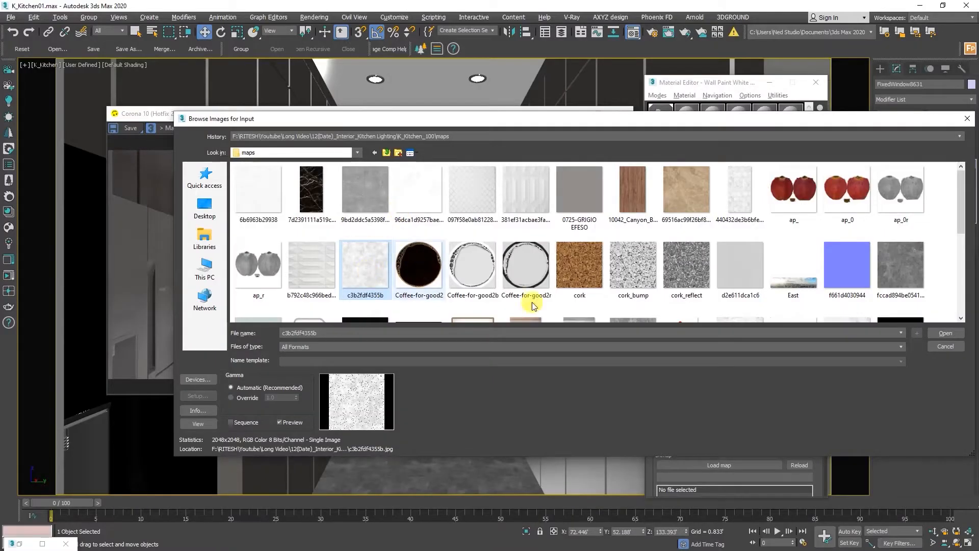
{"action": "left_click", "coordinate": [945, 333]}
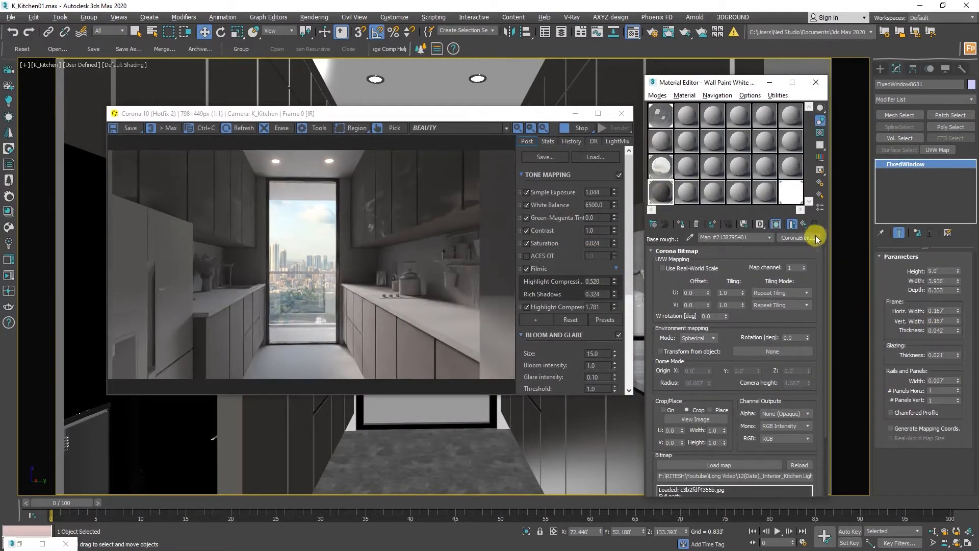
Step: Resample the cabinet material, reopen its roughness bitmap, and show that map on the cabinets in the viewport
{"action": "left_click", "coordinate": [776, 224]}
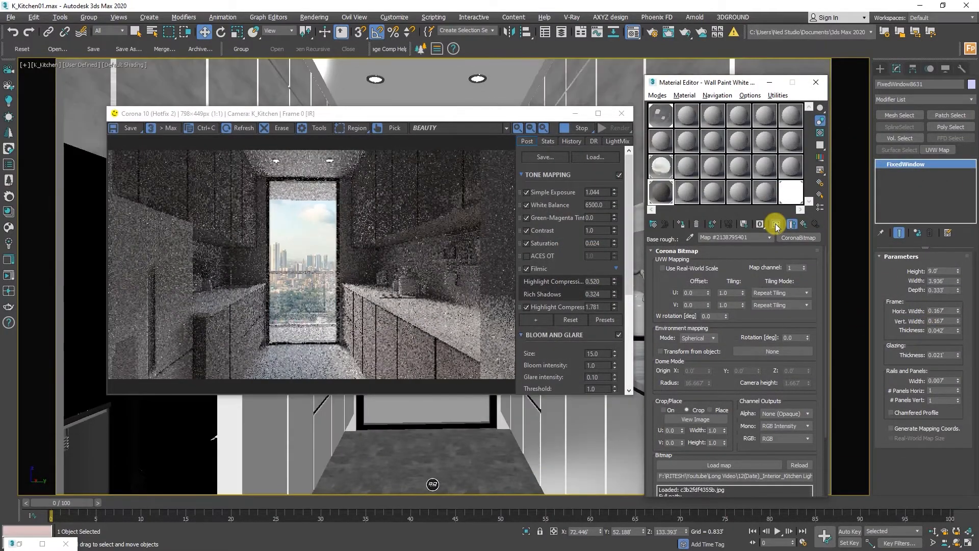
{"action": "left_click", "coordinate": [688, 236]}
{"action": "left_click", "coordinate": [561, 430]}
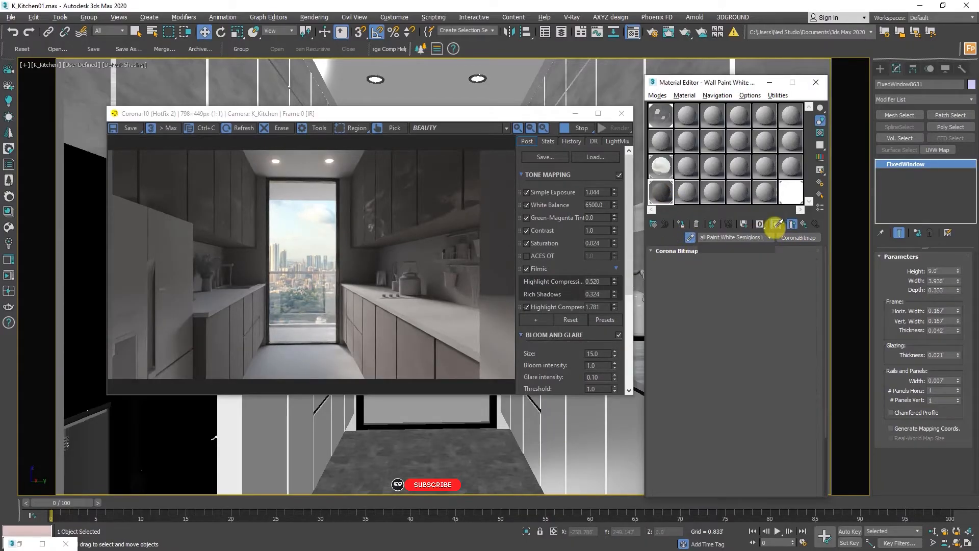
{"action": "key", "text": "r"}
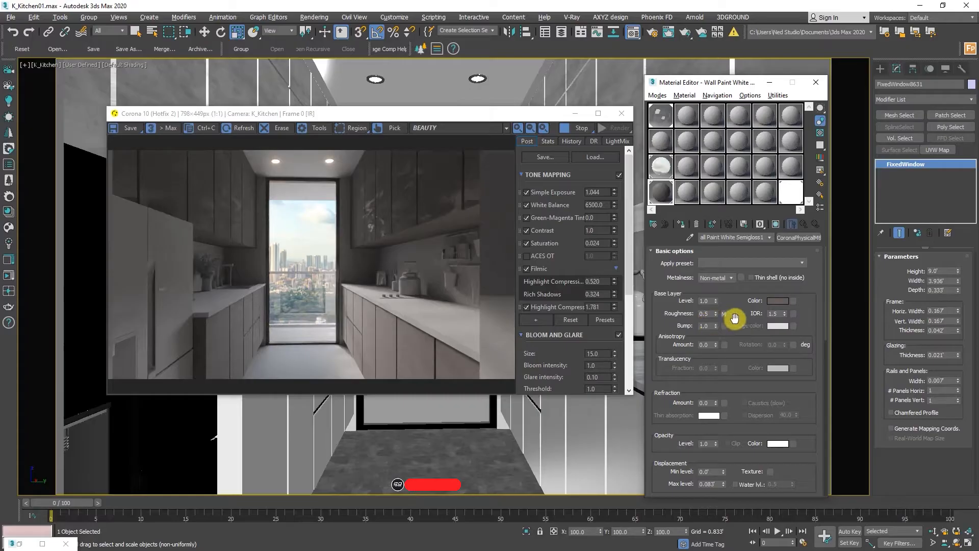
{"action": "left_click", "coordinate": [726, 314]}
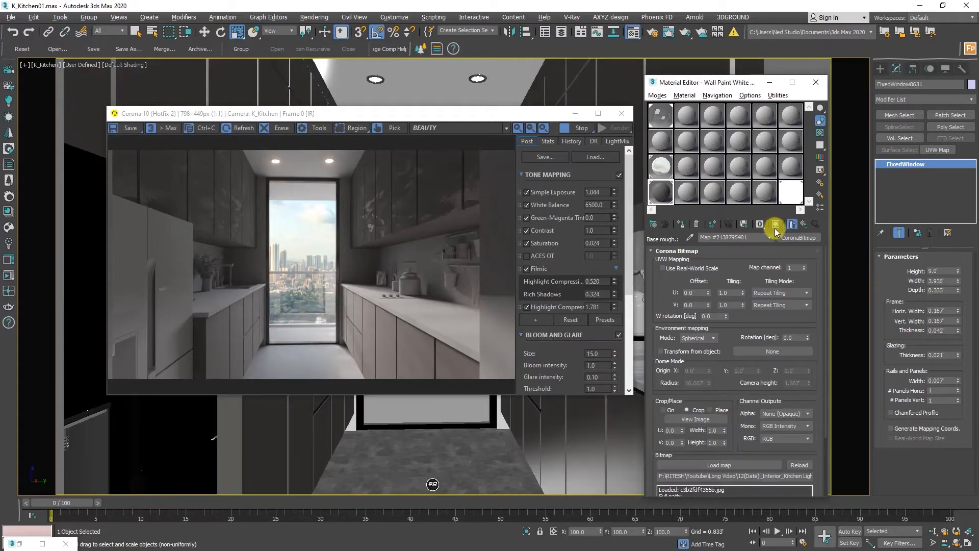
{"action": "left_click", "coordinate": [775, 224]}
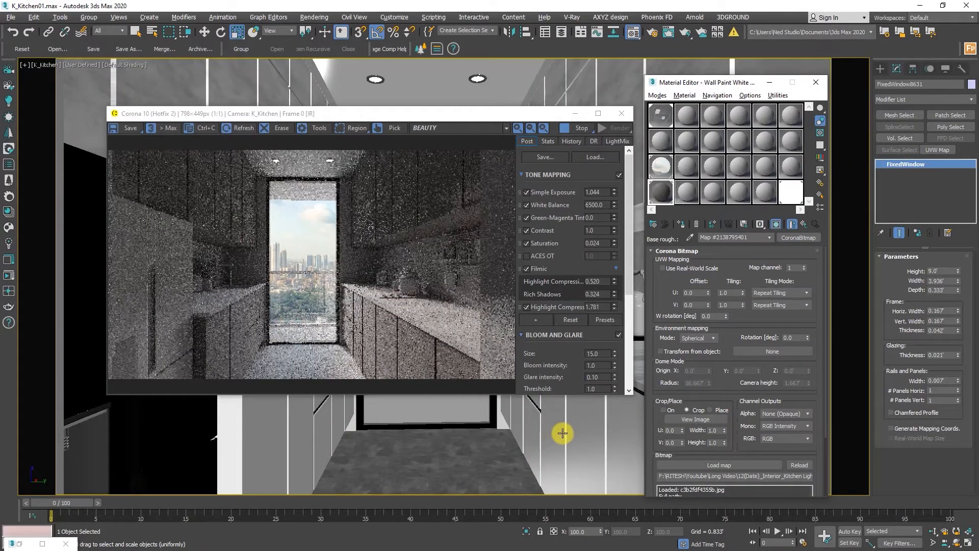
Step: Add a UVW Map modifier with Box mapping to the lower right cabinet group
{"action": "left_click", "coordinate": [562, 432]}
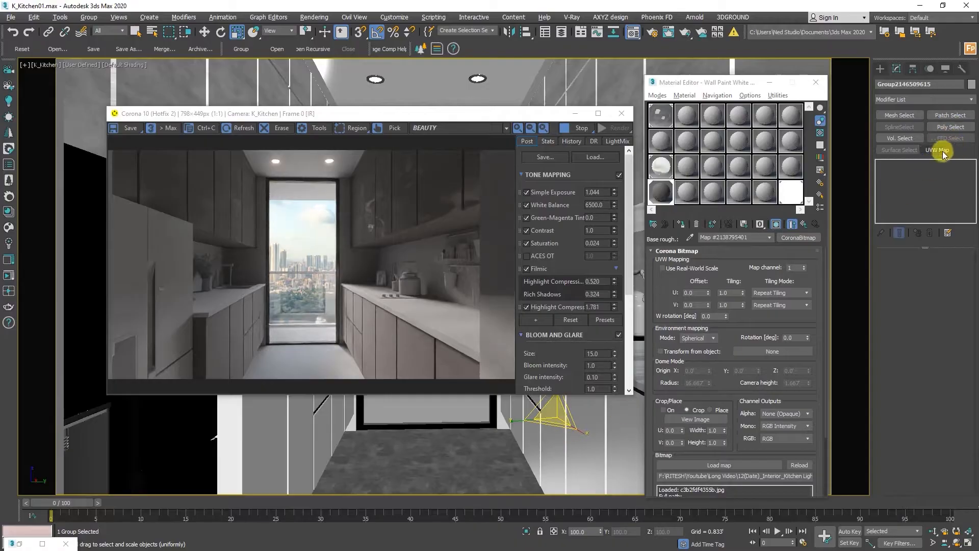
{"action": "left_click_drag", "start_coordinate": [531, 120], "coordinate": [469, 417]}
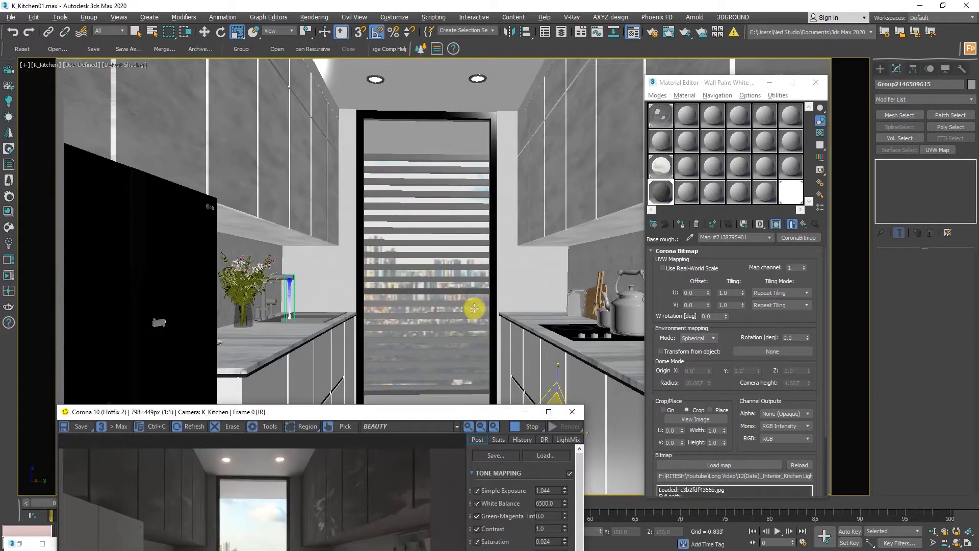
{"action": "left_click", "coordinate": [936, 150]}
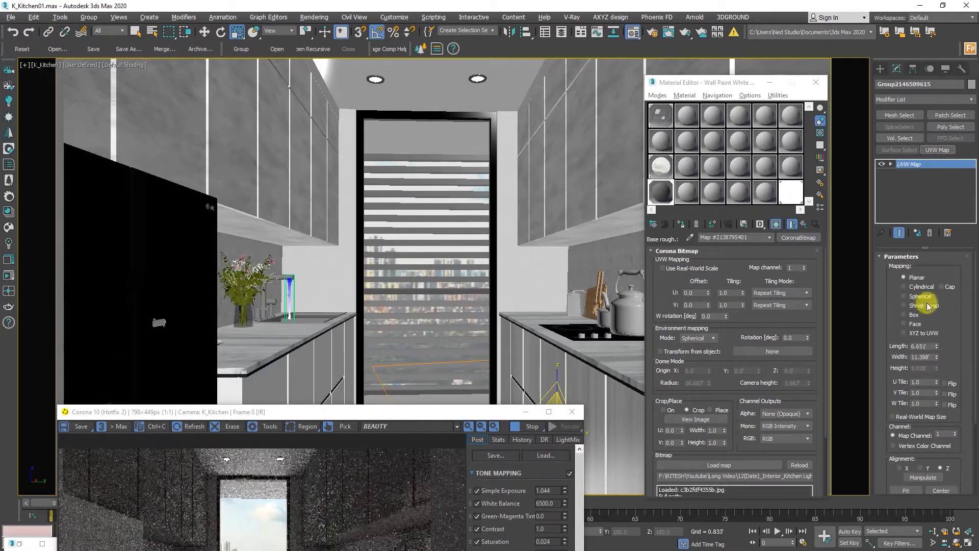
{"action": "left_click", "coordinate": [913, 315]}
{"action": "left_click_drag", "start_coordinate": [475, 418], "coordinate": [525, 41]}
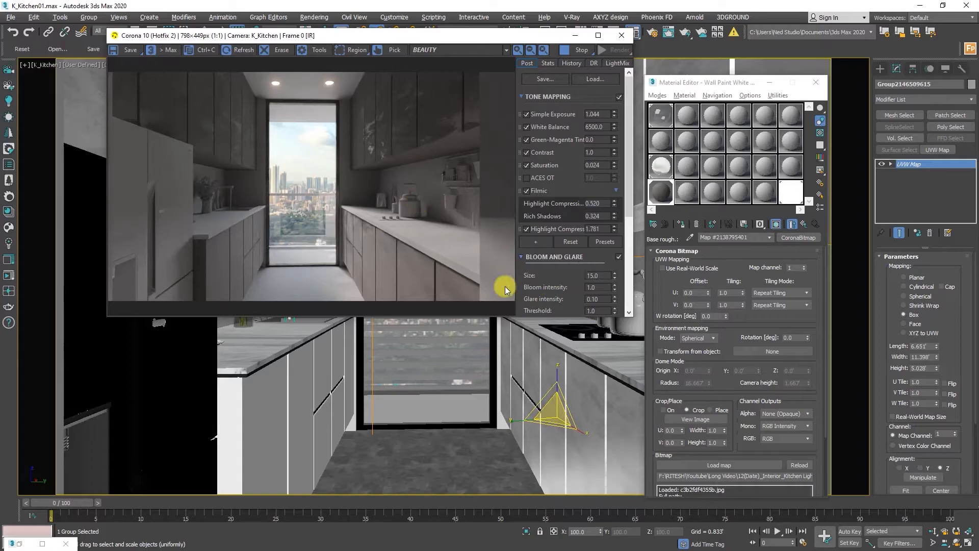
Step: Stop and close the interactive render, and isolate the lower right cabinets in the Perspective view
{"action": "left_click", "coordinate": [582, 51]}
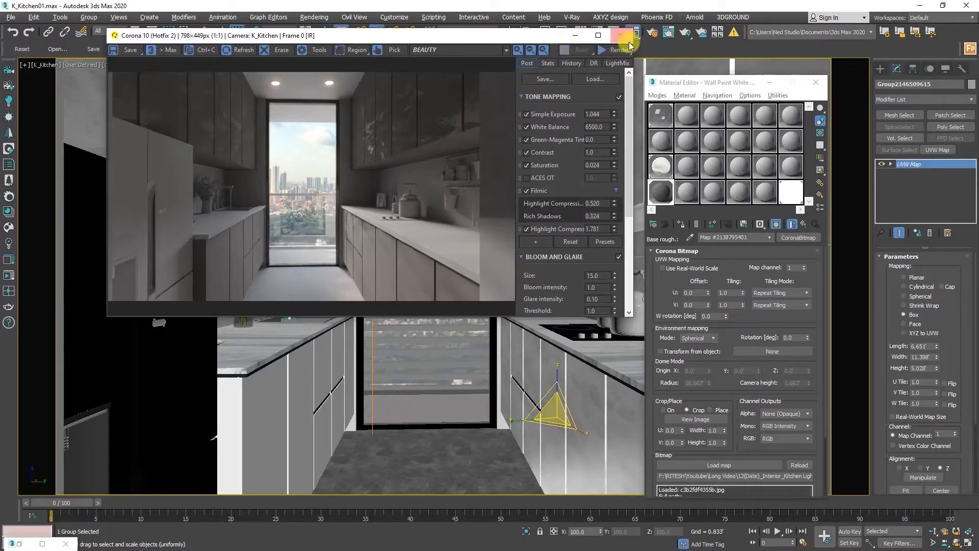
{"action": "left_click", "coordinate": [625, 38]}
{"action": "key", "text": "w"}
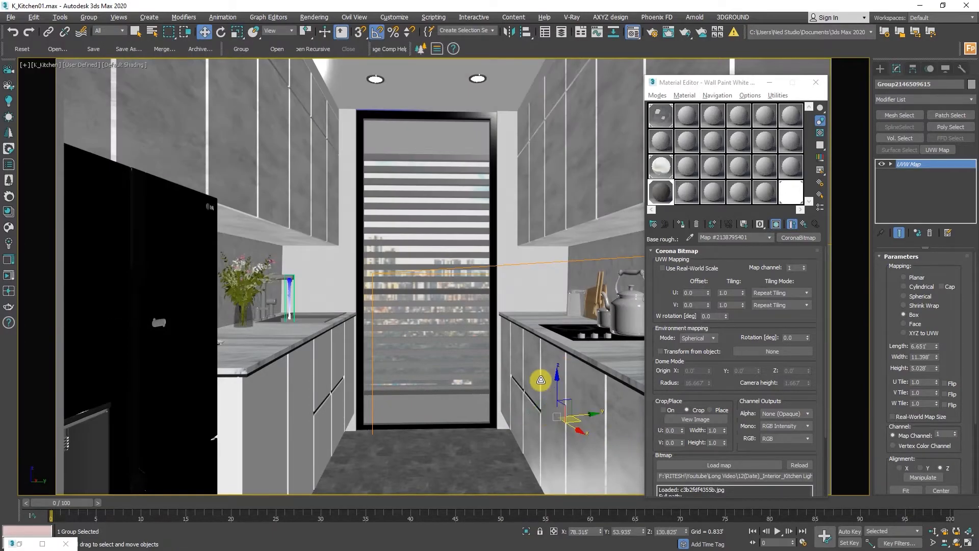
{"action": "key", "text": "p"}
{"action": "key", "text": "z"}
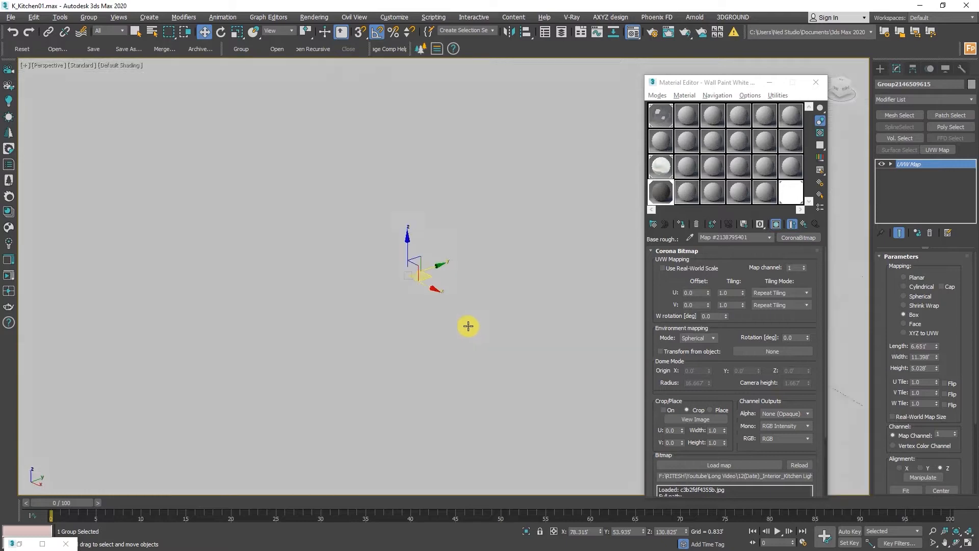
{"action": "scroll", "coordinate": [408, 316], "scroll_direction": "down", "scroll_amount": 5}
{"action": "middle_click_drag", "start_coordinate": [402, 319], "coordinate": [335, 311], "text": "alt"}
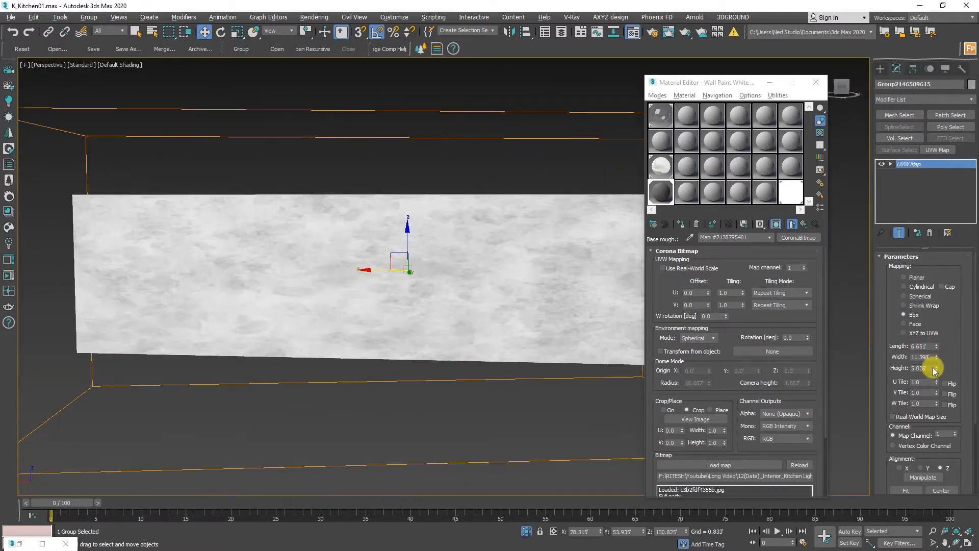
Step: Set the UVW Map box's length, width and height to 2 feet each
{"action": "left_click_drag", "start_coordinate": [936, 357], "coordinate": [934, 389]}
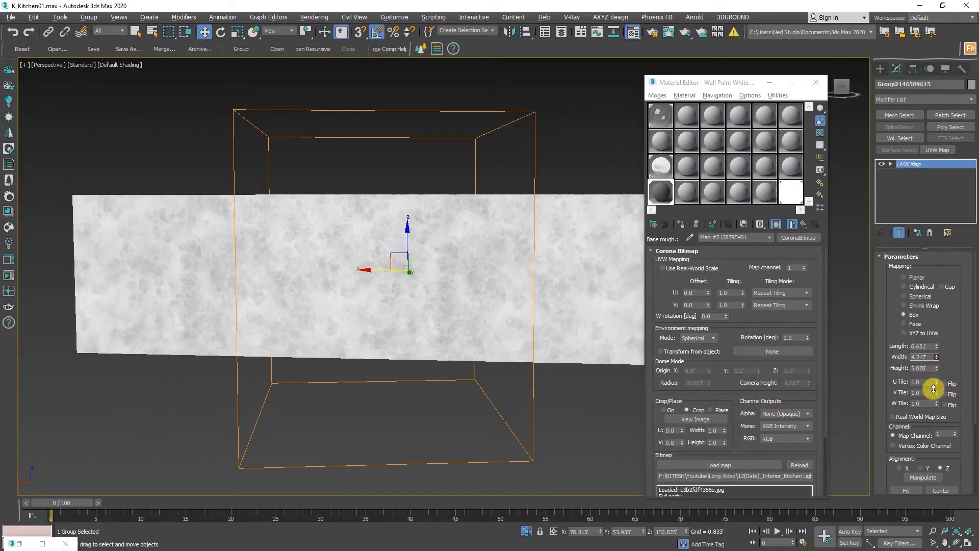
{"action": "type", "text": "2"}
{"action": "key", "text": "Tab"}
{"action": "type", "text": "2"}
{"action": "key", "text": "Tab"}
{"action": "type", "text": "2"}
{"action": "key", "text": "Return"}
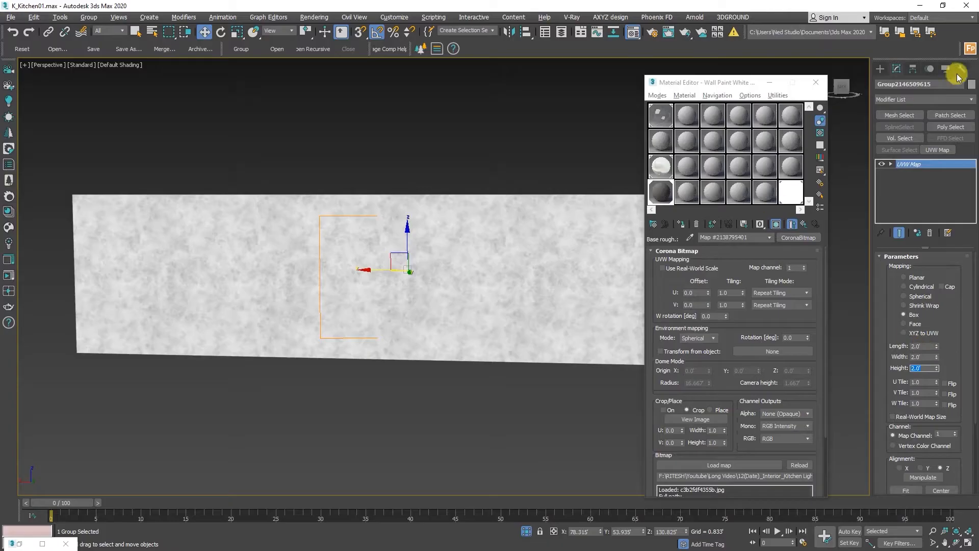
Step: Check the mapping around the isolated cabinets, end the isolation and return to the full-size K_Kitchen camera view
{"action": "key", "text": "1"}
{"action": "key", "text": "r"}
{"action": "middle_click_drag", "start_coordinate": [408, 266], "coordinate": [373, 264], "text": "alt"}
{"action": "left_click_drag", "start_coordinate": [373, 264], "coordinate": [381, 312]}
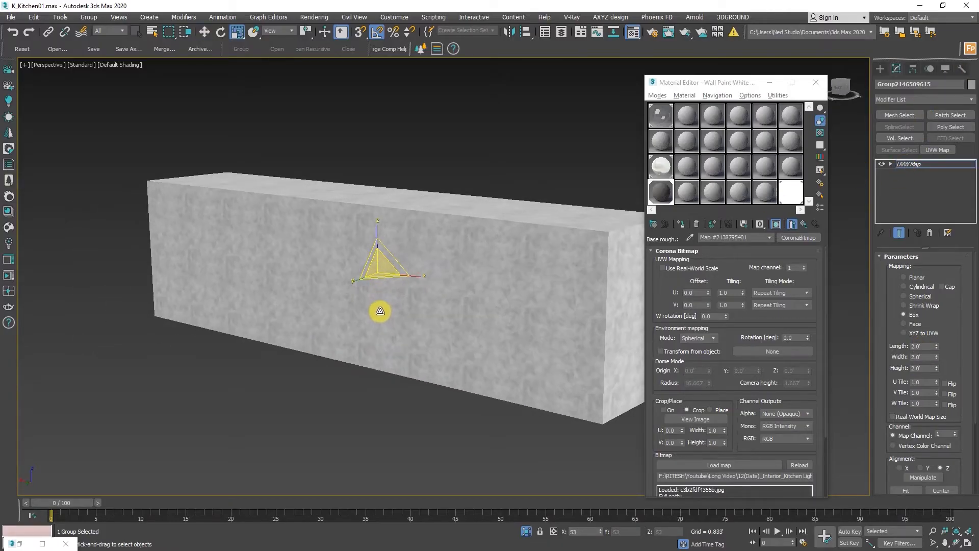
{"action": "key", "text": "w"}
{"action": "scroll", "coordinate": [380, 279], "scroll_direction": "up", "scroll_amount": 5}
{"action": "scroll", "coordinate": [380, 279], "scroll_direction": "down", "scroll_amount": 5}
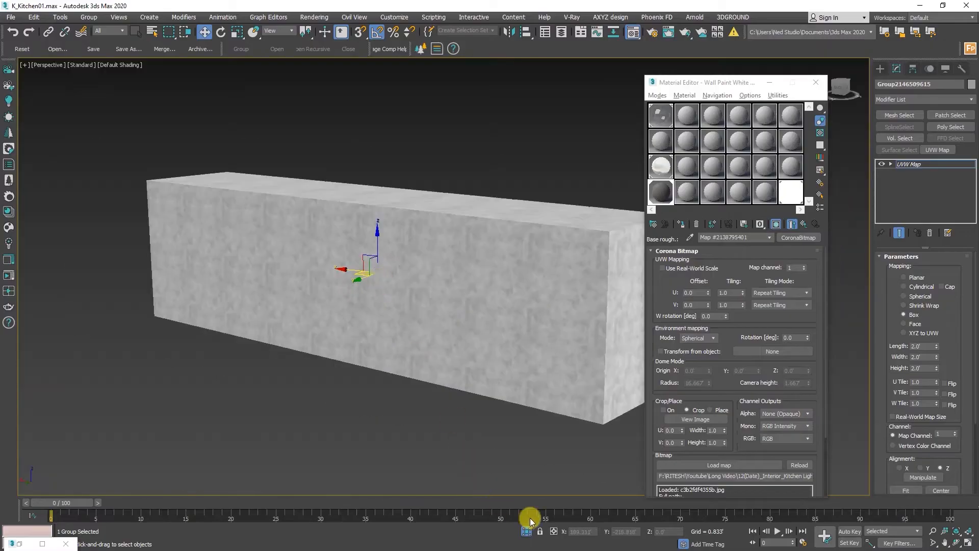
{"action": "left_click", "coordinate": [526, 530]}
{"action": "key", "text": "alt+w"}
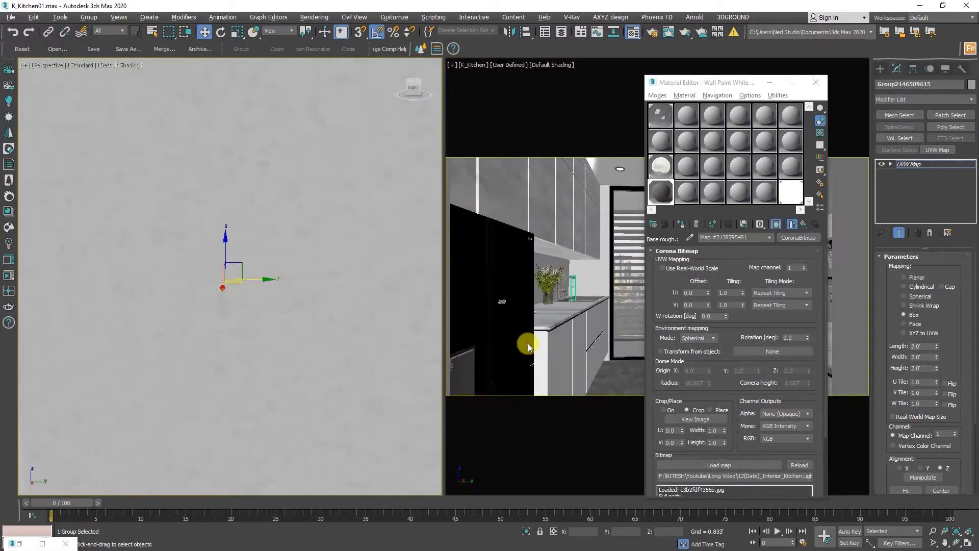
{"action": "key", "text": "alt+w"}
Step: Copy the UVW Map modifier from the lower right cabinets onto the lower left and upper right cabinet groups
{"action": "right_click", "coordinate": [909, 164]}
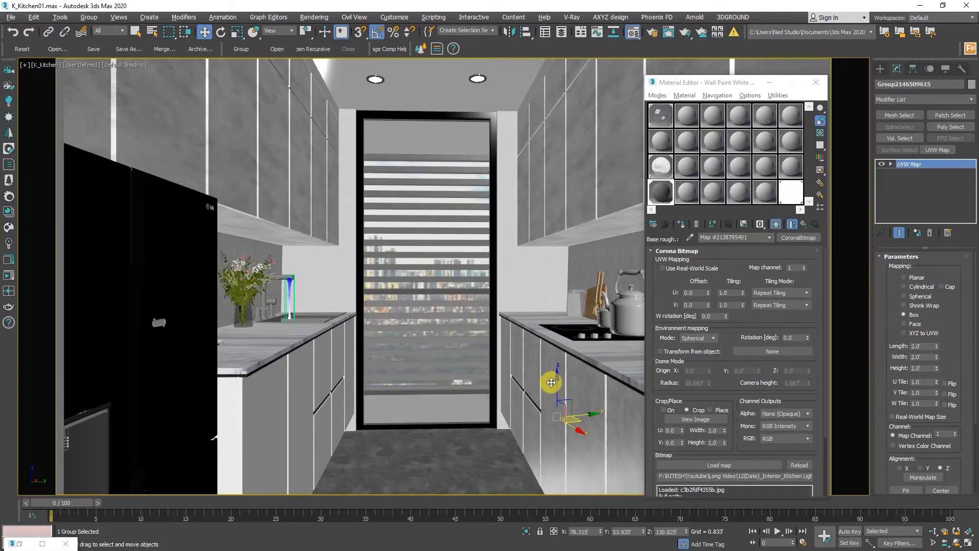
{"action": "left_click_drag", "start_coordinate": [556, 381], "coordinate": [525, 438]}
{"action": "left_click", "coordinate": [289, 417]}
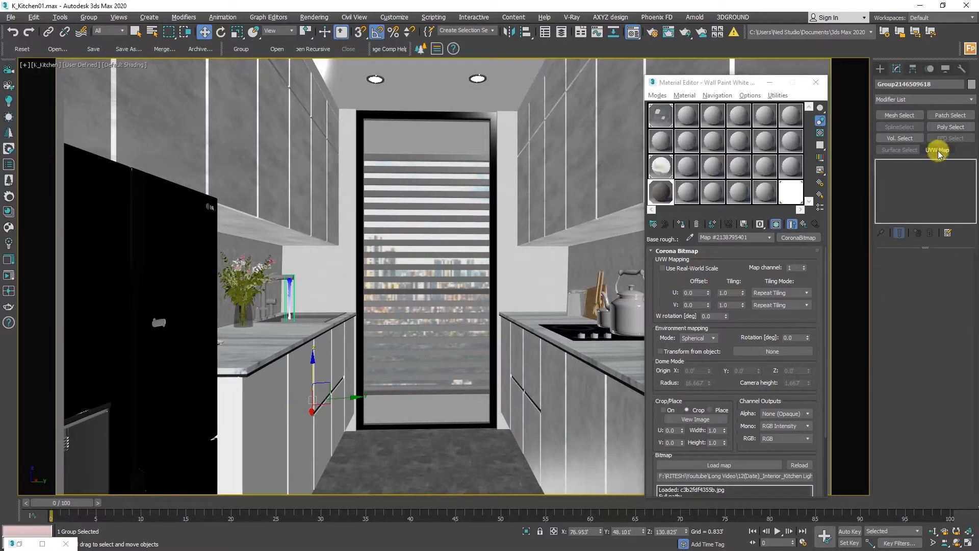
{"action": "right_click", "coordinate": [918, 170]}
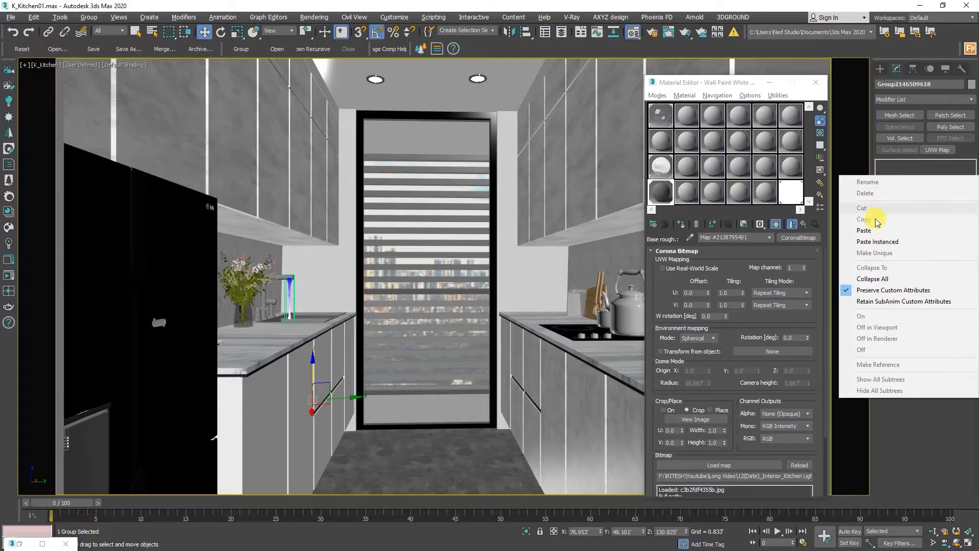
{"action": "left_click", "coordinate": [866, 232]}
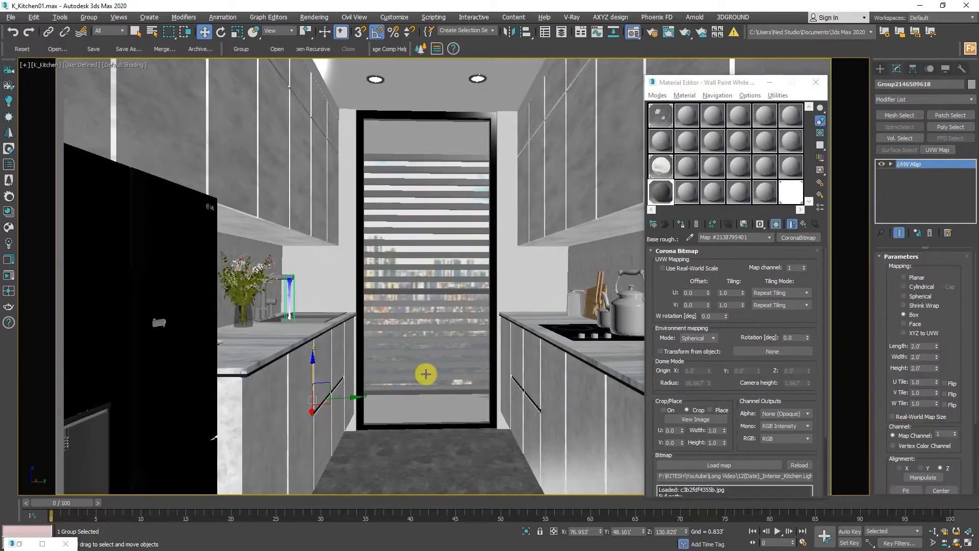
{"action": "left_click", "coordinate": [580, 161]}
{"action": "right_click", "coordinate": [909, 162]}
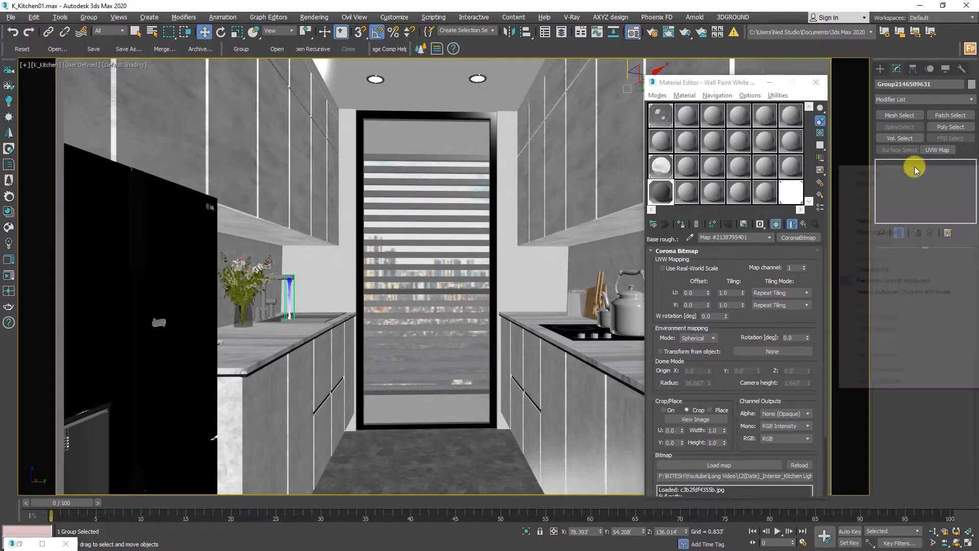
{"action": "left_click", "coordinate": [876, 232]}
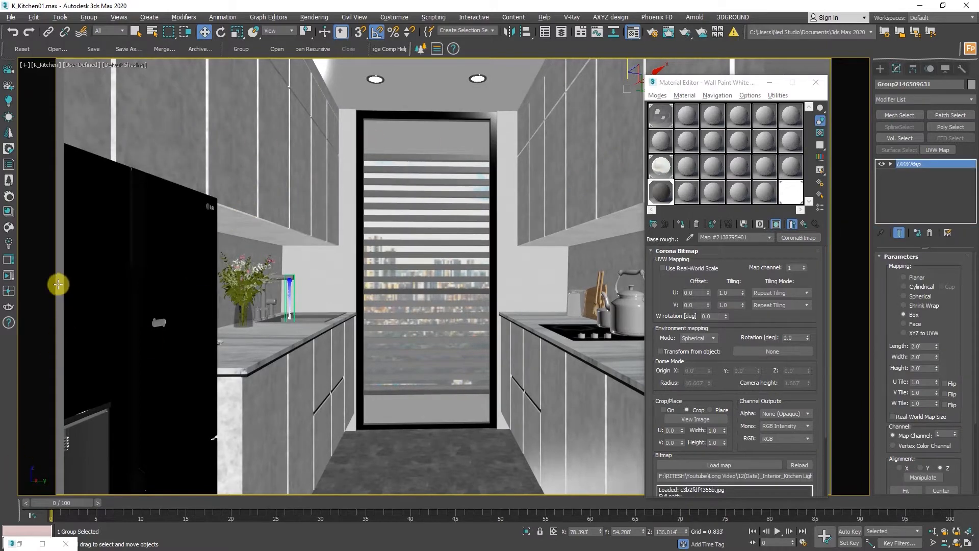
Step: Start the Corona interactive render and examine the roughness pattern on the cabinets, with the material editor kept clear of it
{"action": "left_click", "coordinate": [9, 276]}
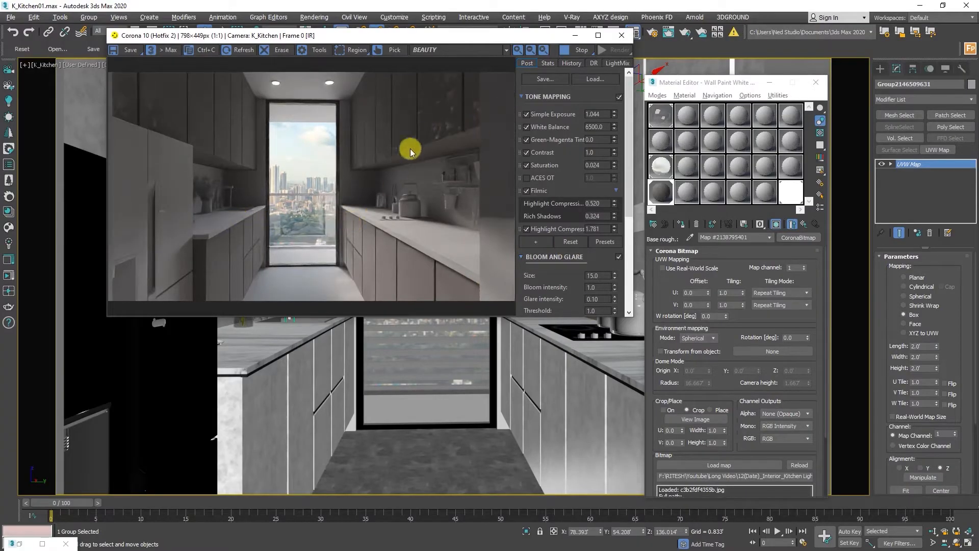
{"action": "left_click_drag", "start_coordinate": [695, 85], "coordinate": [757, 92]}
{"action": "left_click_drag", "start_coordinate": [448, 39], "coordinate": [481, 137]}
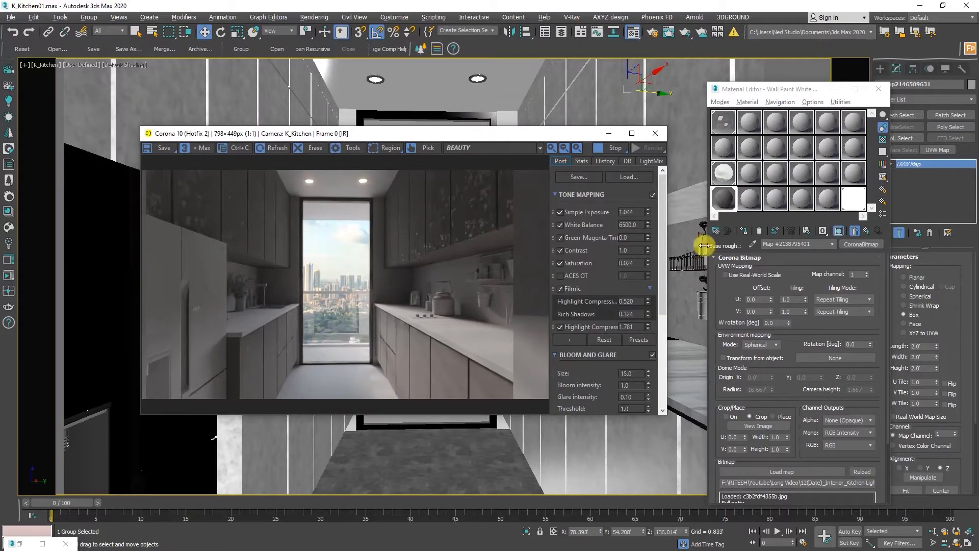
{"action": "mouse_move", "coordinate": [484, 135]}
{"action": "left_mouse_down"}
{"action": "mouse_move", "coordinate": [448, 42]}
{"action": "mouse_move", "coordinate": [478, 90]}
{"action": "mouse_move", "coordinate": [481, 140]}
{"action": "left_mouse_up"}
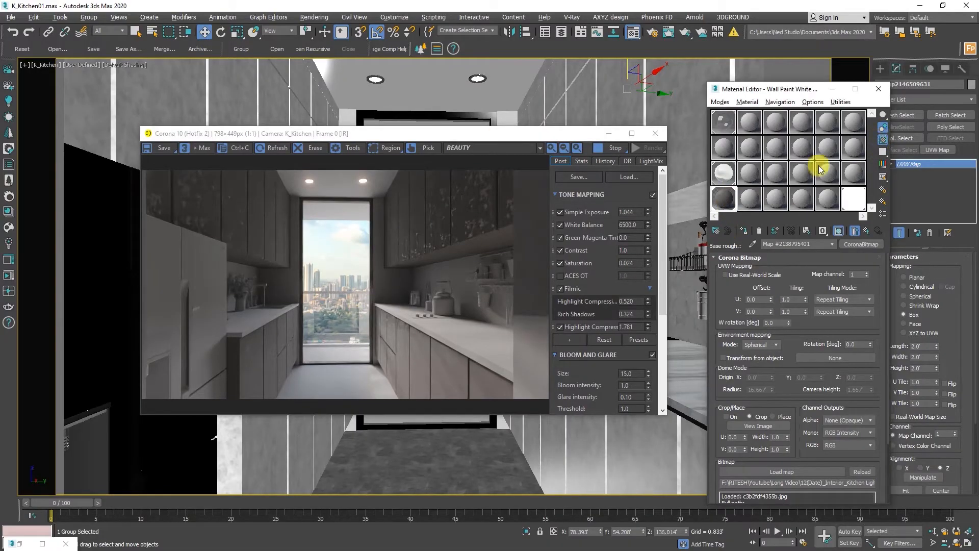
{"action": "double_click", "coordinate": [730, 200]}
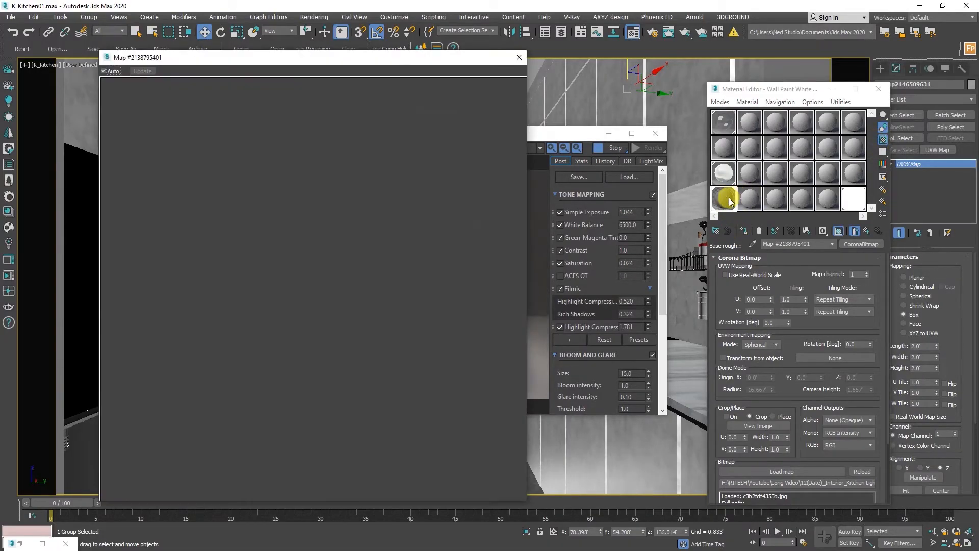
{"action": "left_click", "coordinate": [519, 58]}
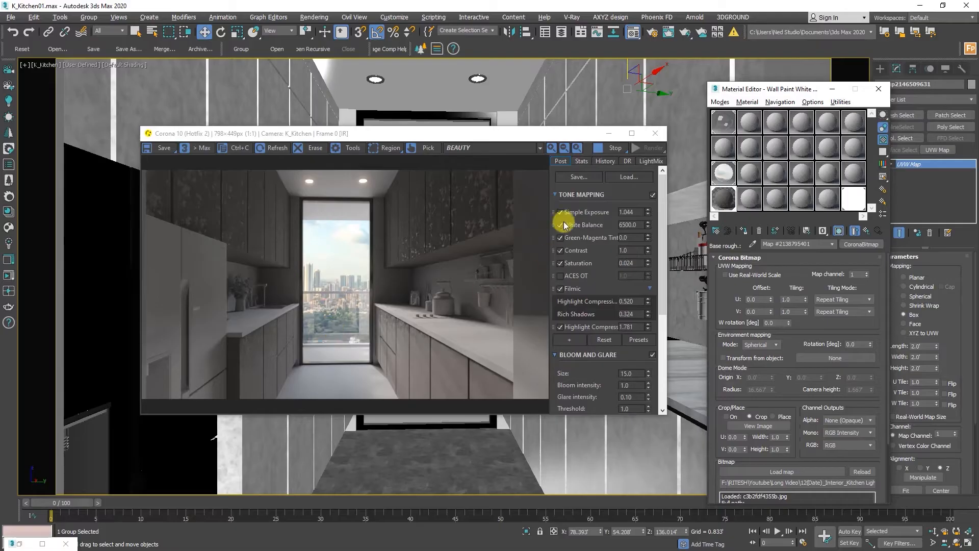
{"action": "left_click_drag", "start_coordinate": [484, 136], "coordinate": [478, 124]}
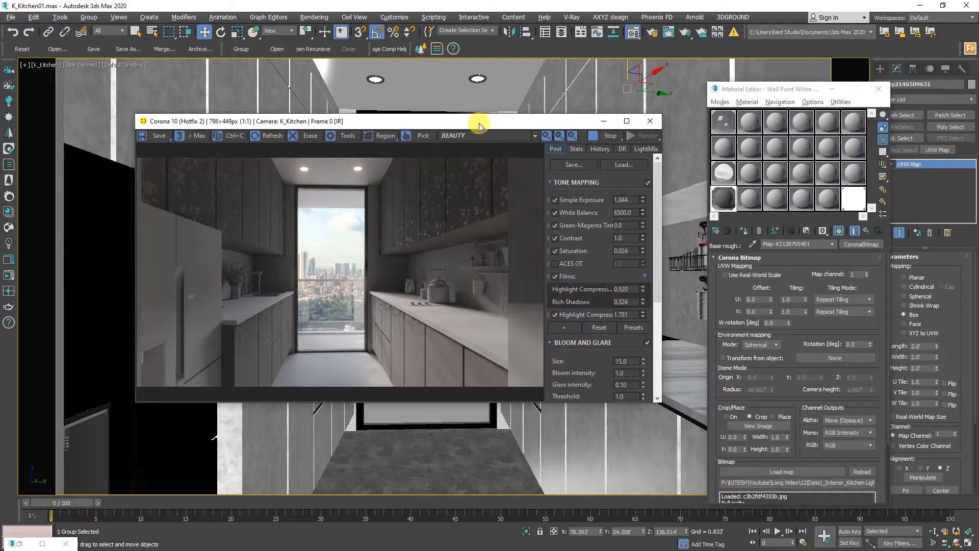
Step: Turn off fast preview denoise during render and limit the interactive render to a region around the upper right cabinets
{"action": "left_click", "coordinate": [650, 36]}
{"action": "left_click", "coordinate": [726, 150]}
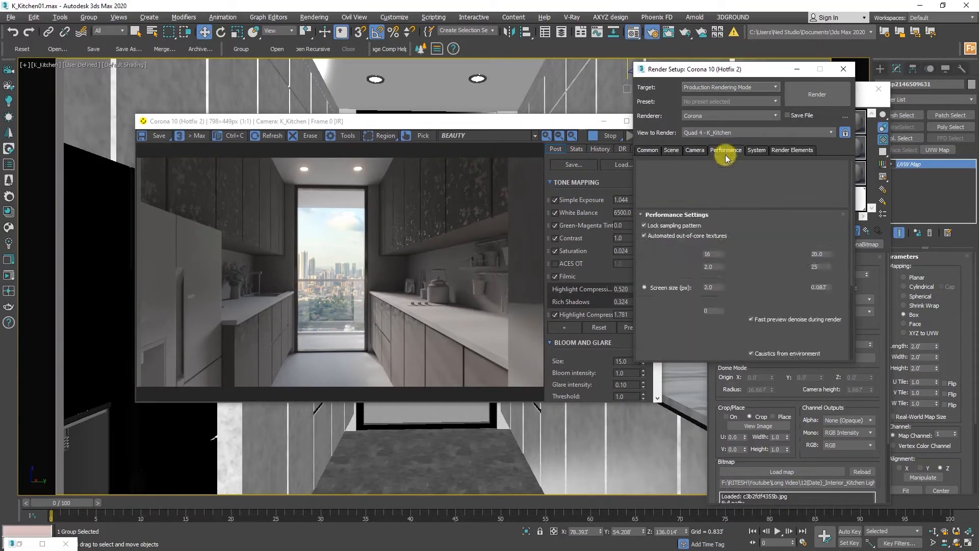
{"action": "left_click", "coordinate": [752, 319]}
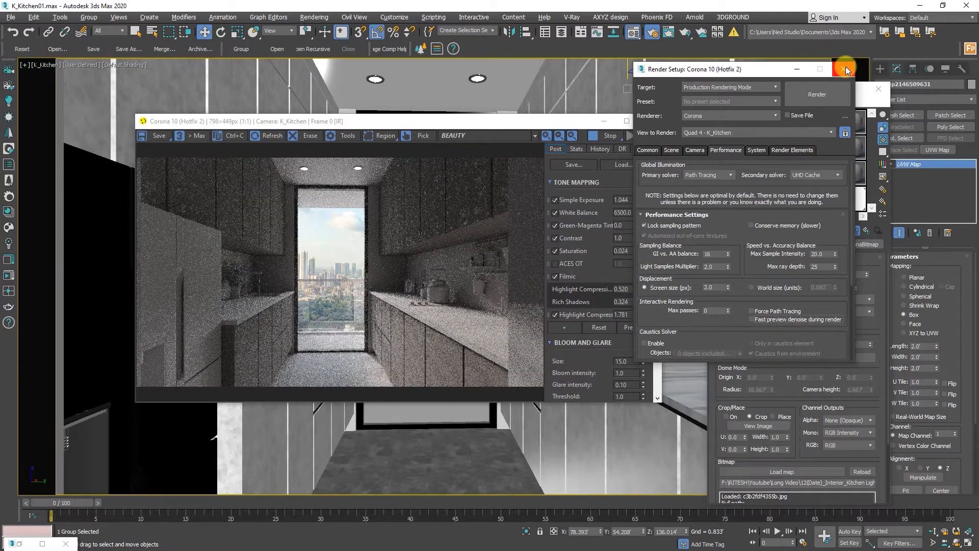
{"action": "left_click", "coordinate": [845, 67]}
{"action": "left_click", "coordinate": [380, 137]}
{"action": "left_click_drag", "start_coordinate": [390, 246], "coordinate": [511, 142]}
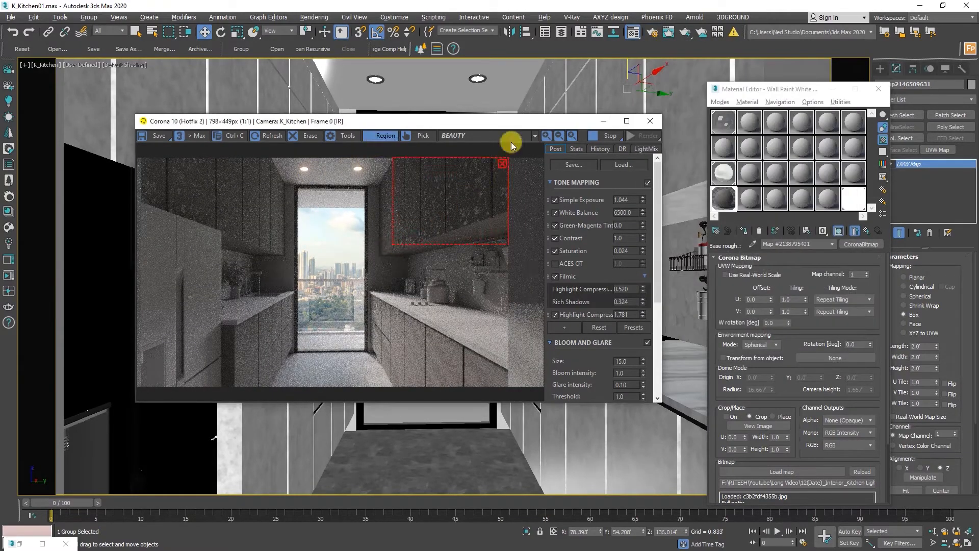
Step: Set the RGB Offset to 1.0 in the output settings of the cabinet material's roughness bitmap and check the rendered region
{"action": "left_click", "coordinate": [867, 231]}
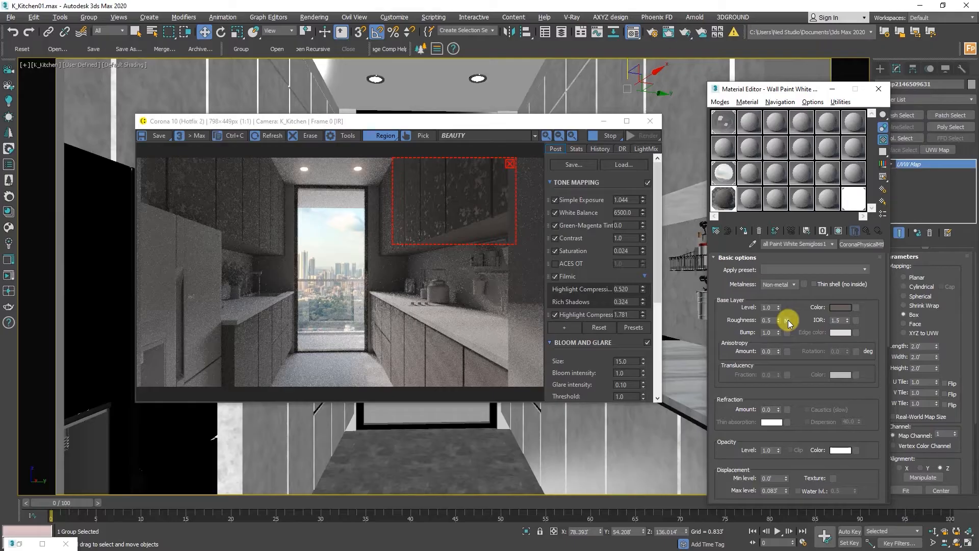
{"action": "left_click", "coordinate": [786, 320]}
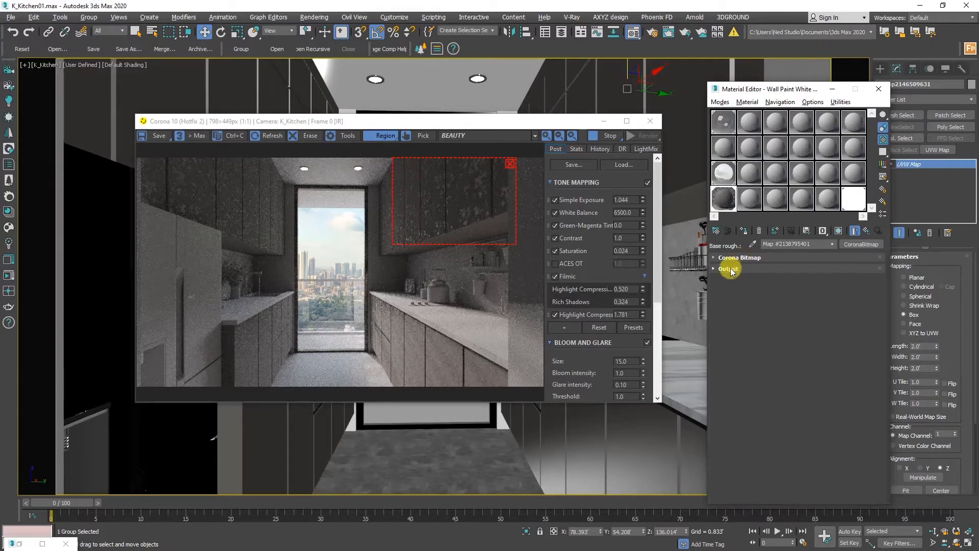
{"action": "left_click", "coordinate": [728, 269]}
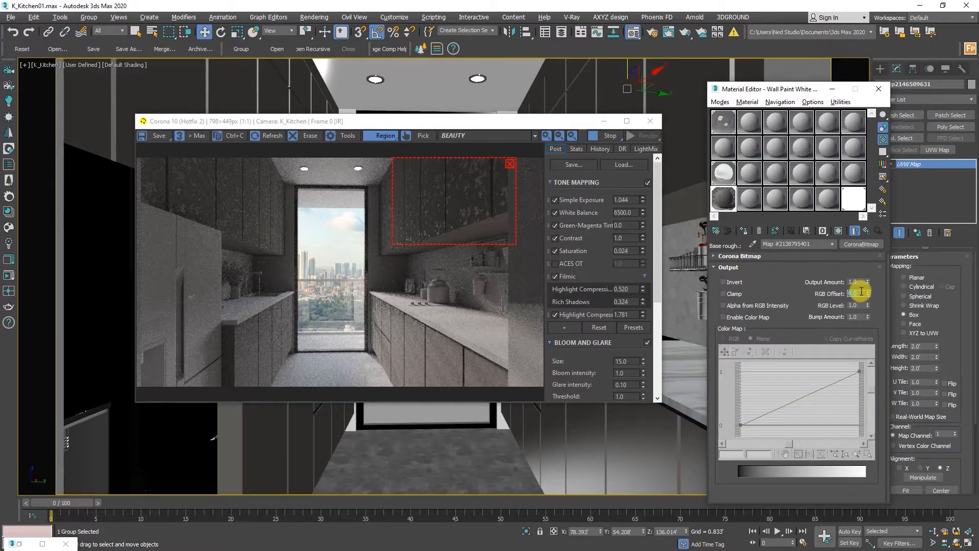
{"action": "key", "text": "Return"}
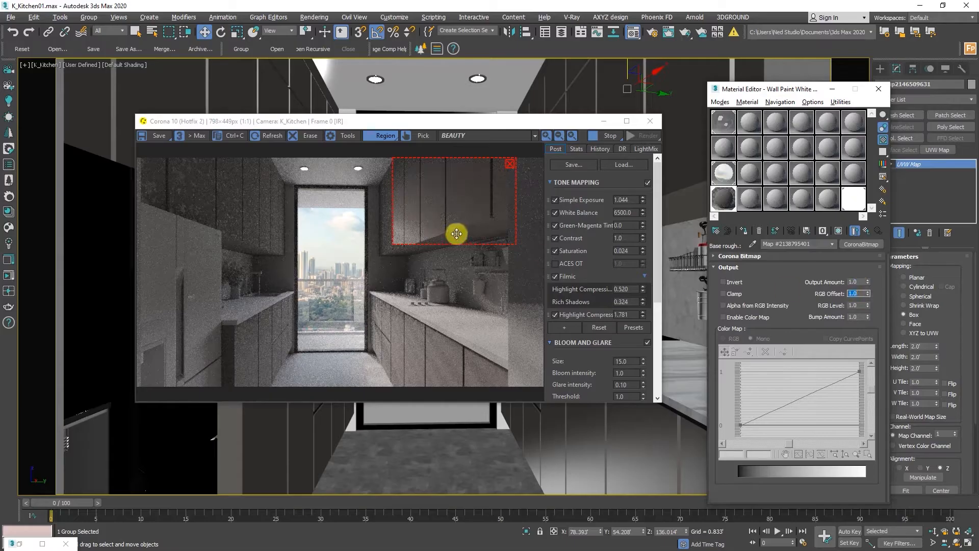
{"action": "left_click_drag", "start_coordinate": [477, 219], "coordinate": [445, 229]}
Step: Sample the marble countertop's material into an empty material slot and replace it with a new Corona physical material
{"action": "left_click", "coordinate": [750, 198]}
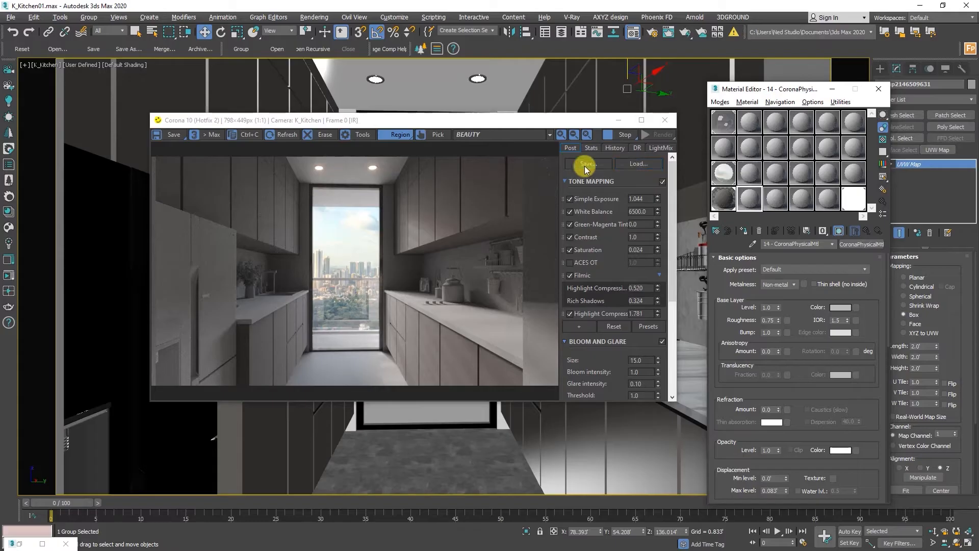
{"action": "left_click_drag", "start_coordinate": [522, 123], "coordinate": [486, 85]}
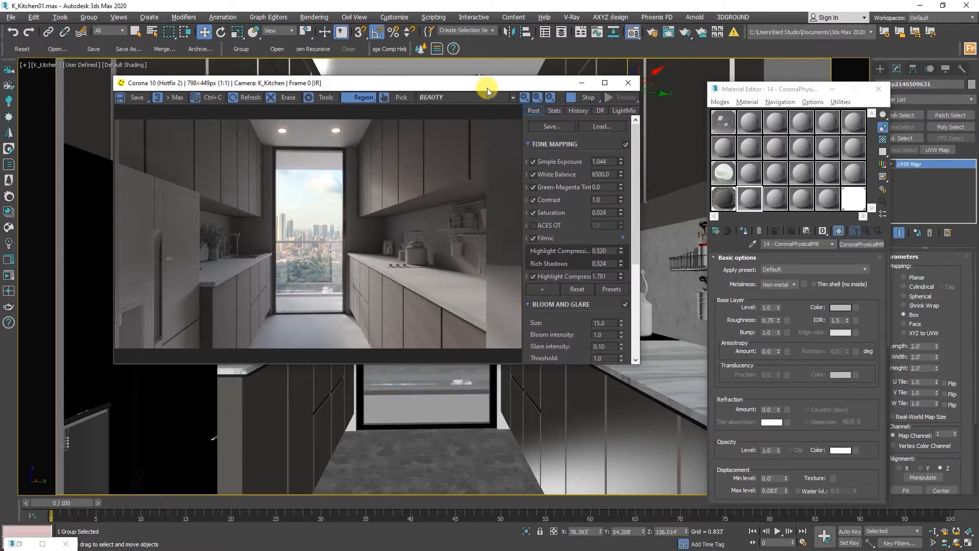
{"action": "left_click", "coordinate": [756, 244]}
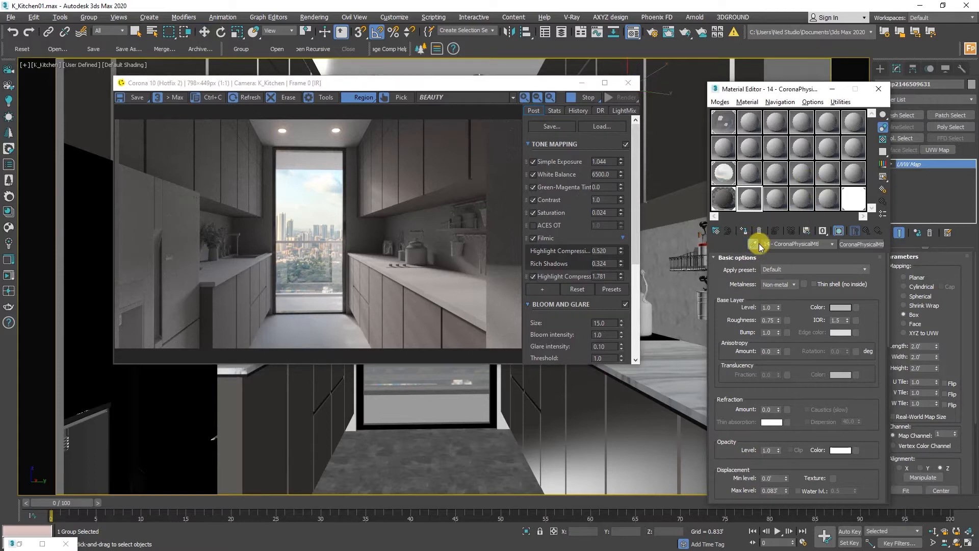
{"action": "left_click", "coordinate": [680, 371]}
{"action": "left_click", "coordinate": [753, 208]}
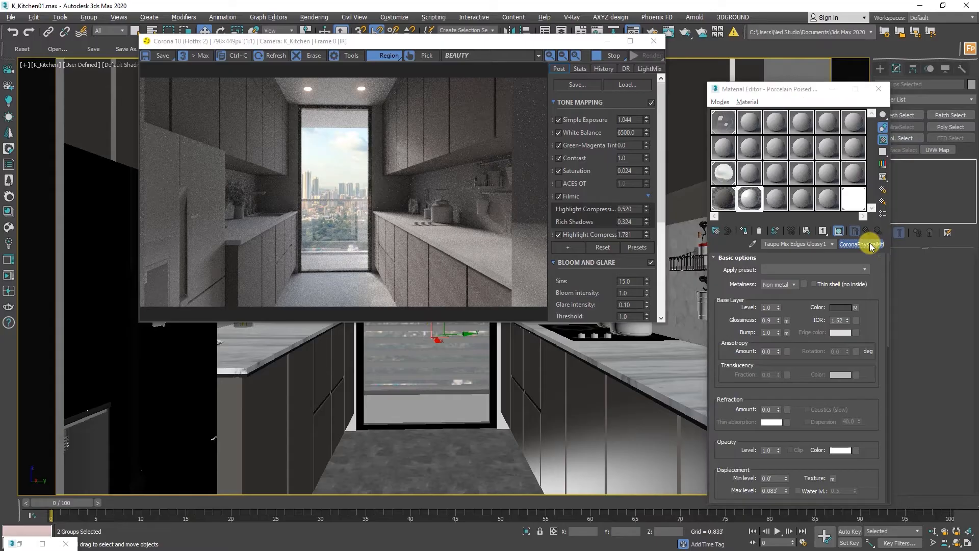
{"action": "left_click", "coordinate": [861, 244]}
{"action": "double_click", "coordinate": [433, 249]}
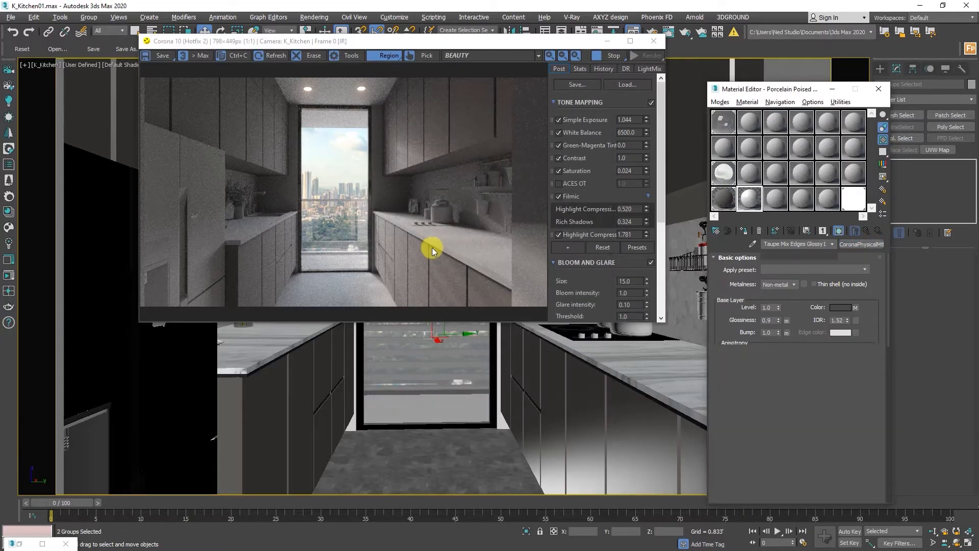
Step: Select all scene objects that use the new countertop material
{"action": "right_click", "coordinate": [749, 198]}
{"action": "left_click", "coordinate": [796, 275]}
{"action": "key", "text": "h"}
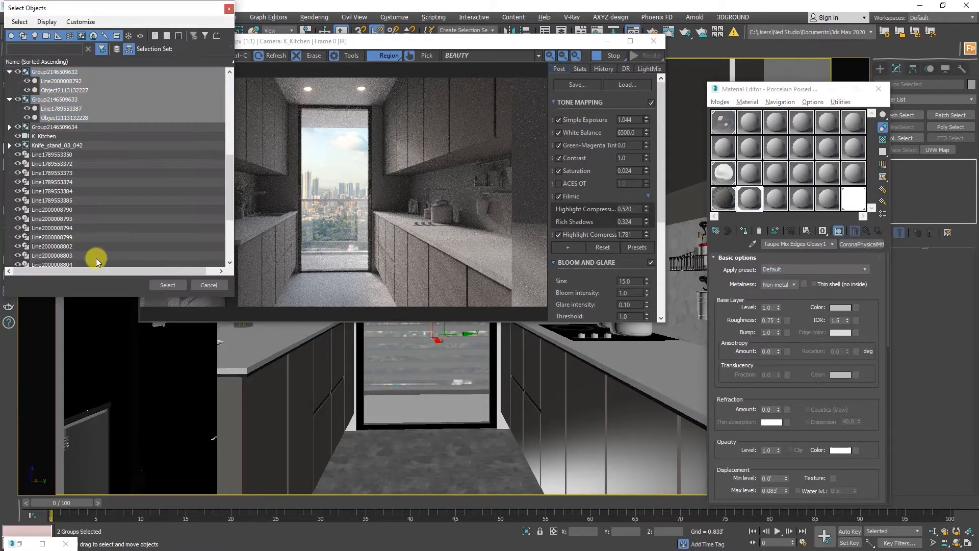
{"action": "left_click", "coordinate": [169, 285]}
Step: Add the selected countertops to the material override's excluded objects and limit the interactive render to the right countertop
{"action": "left_click_drag", "start_coordinate": [555, 41], "coordinate": [552, 111]}
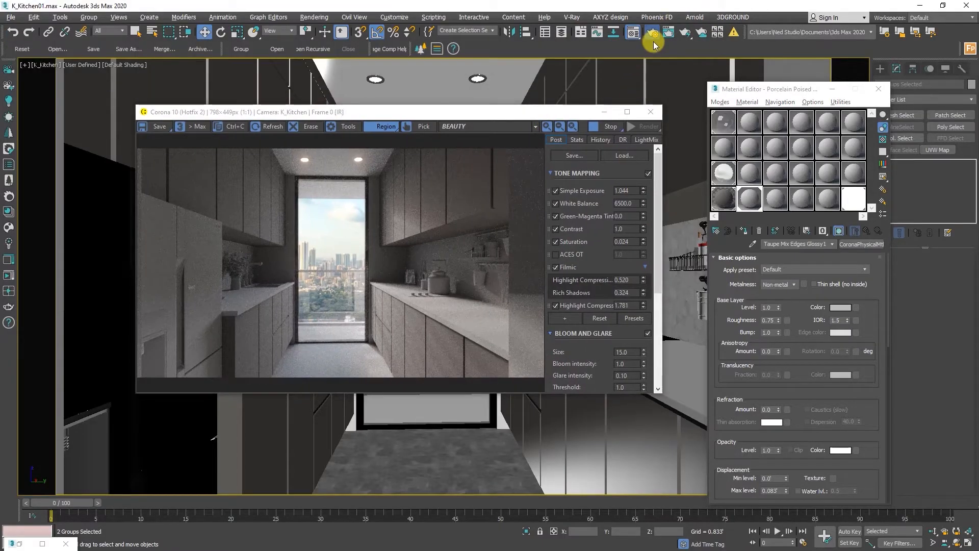
{"action": "left_click", "coordinate": [652, 33]}
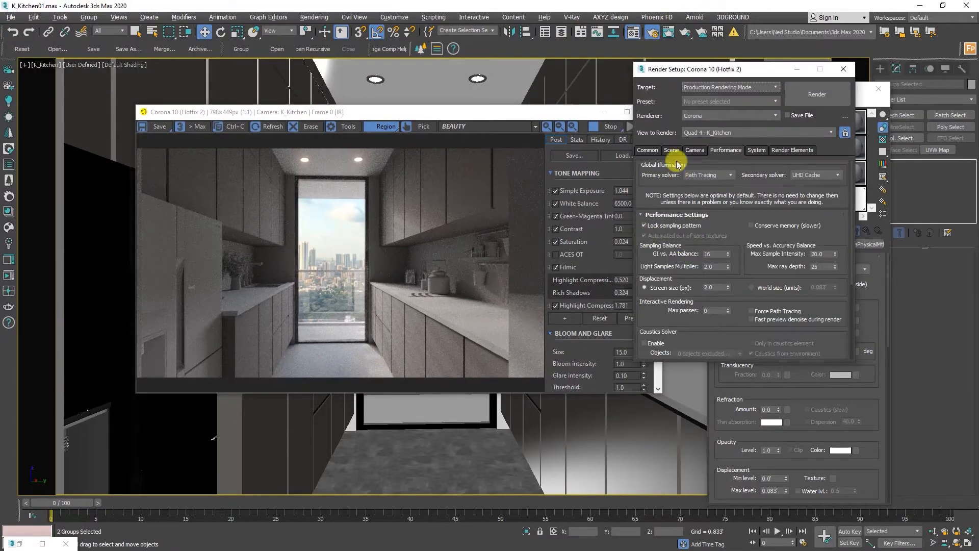
{"action": "left_click", "coordinate": [672, 150]}
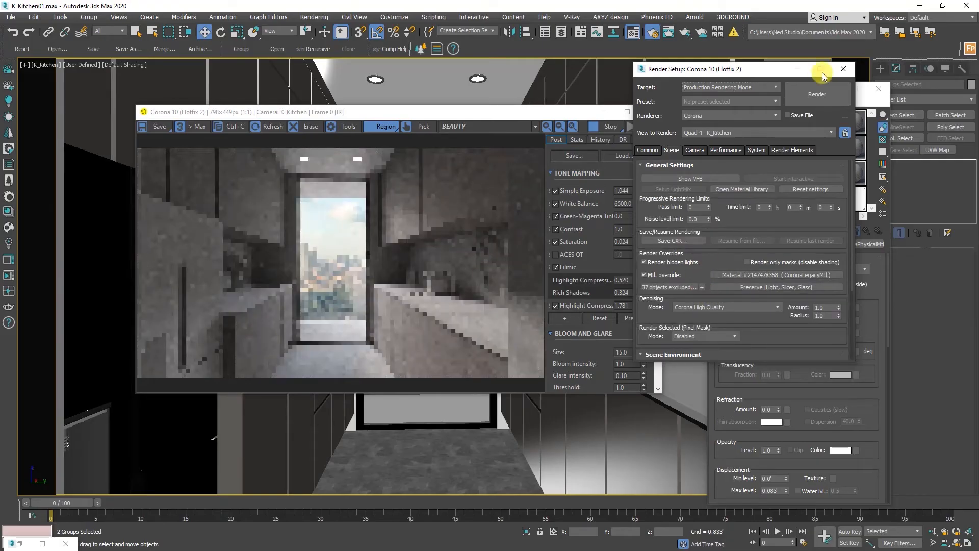
{"action": "left_click", "coordinate": [846, 72]}
{"action": "left_click_drag", "start_coordinate": [453, 111], "coordinate": [450, 81]}
{"action": "left_click_drag", "start_coordinate": [423, 240], "coordinate": [519, 340]}
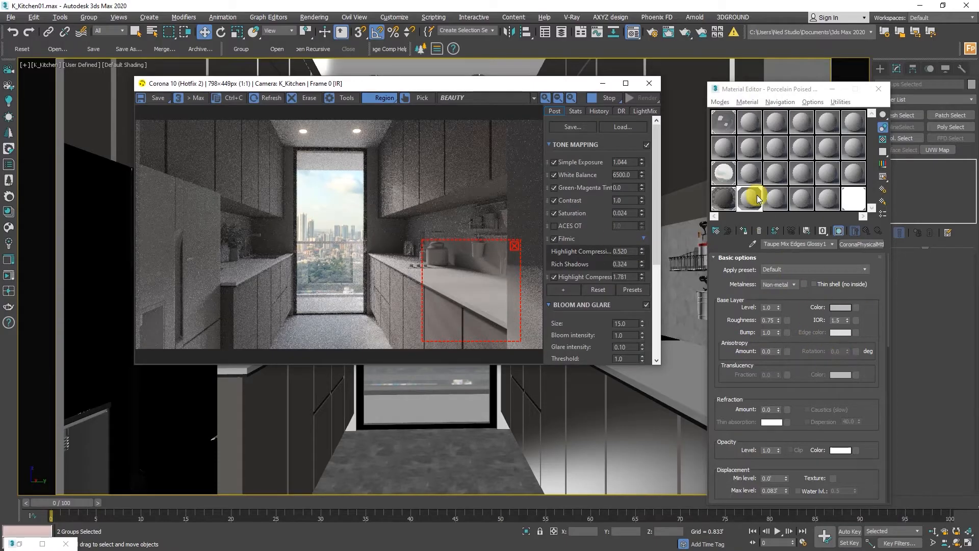
Step: Load SOLIDNATURE_0125_MARBLE-VIENNA-WHITE_COL_4K as a Corona Bitmap in the countertop material's base color, previewing the image first
{"action": "left_click", "coordinate": [856, 307]}
{"action": "left_click", "coordinate": [392, 120]}
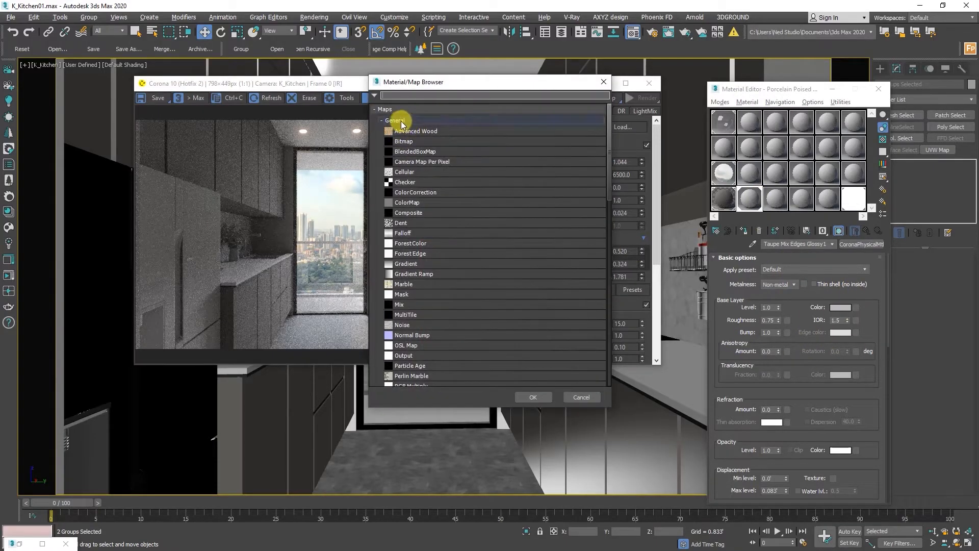
{"action": "double_click", "coordinate": [413, 168]}
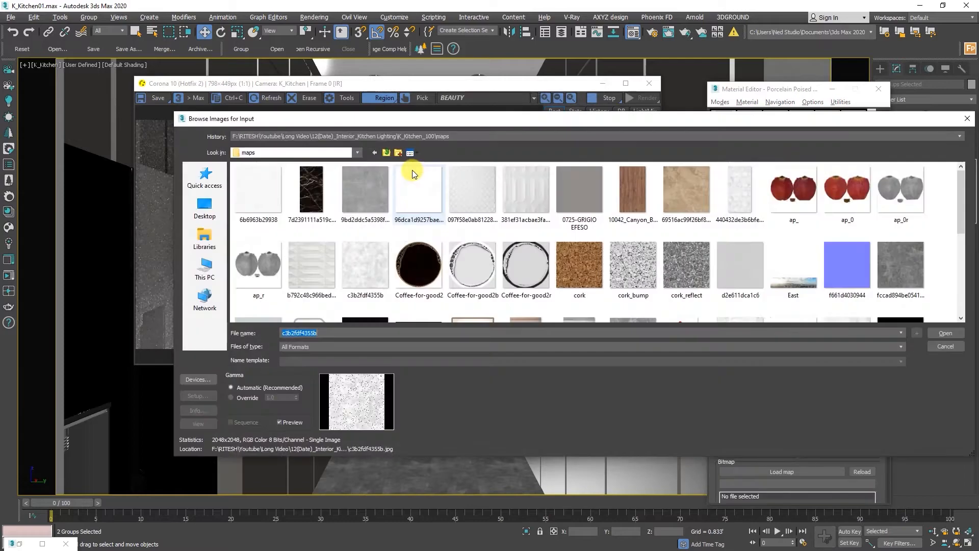
{"action": "scroll", "coordinate": [787, 234], "scroll_direction": "down", "scroll_amount": 2}
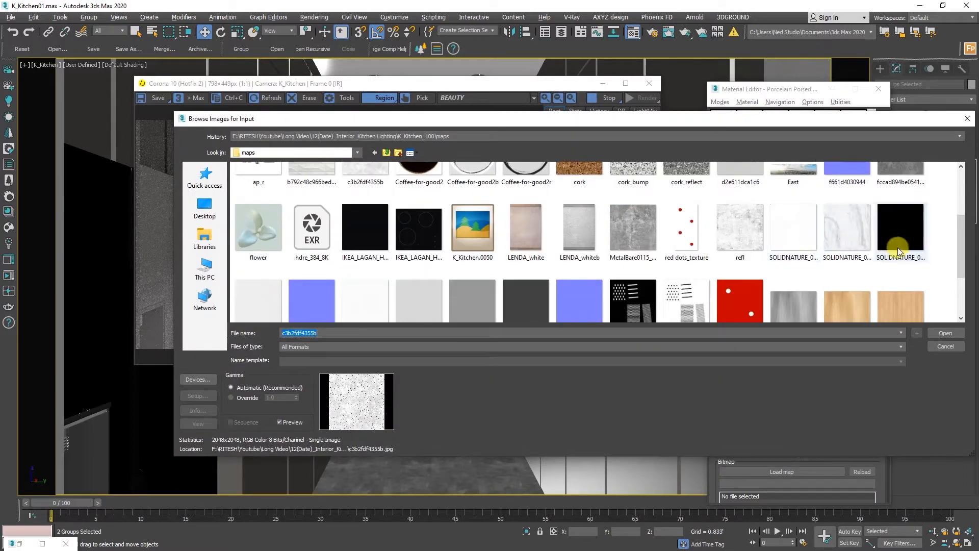
{"action": "left_click", "coordinate": [861, 224]}
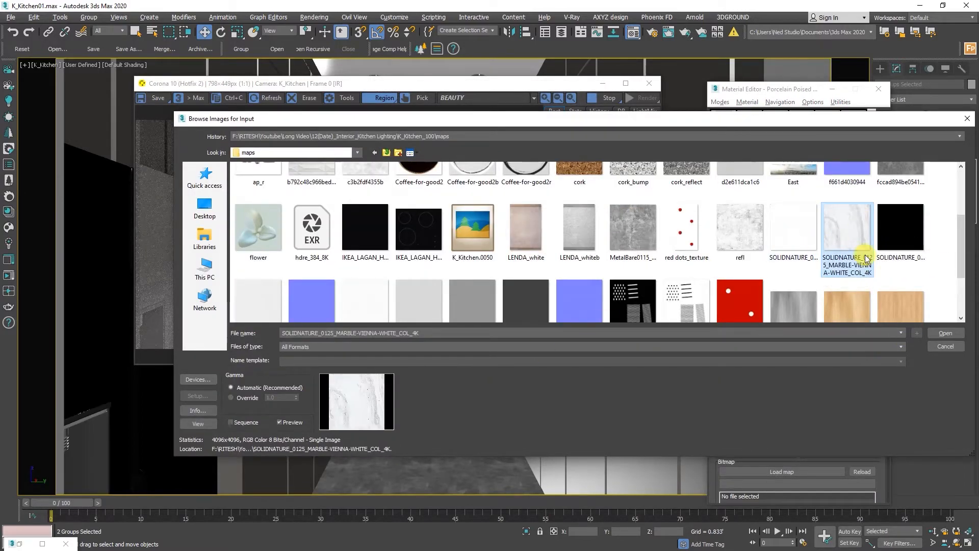
{"action": "left_click", "coordinate": [198, 424]}
{"action": "left_click_drag", "start_coordinate": [823, 26], "coordinate": [362, 28]}
{"action": "scroll", "coordinate": [484, 287], "scroll_direction": "down", "scroll_amount": 2}
{"action": "scroll", "coordinate": [554, 316], "scroll_direction": "up", "scroll_amount": 1}
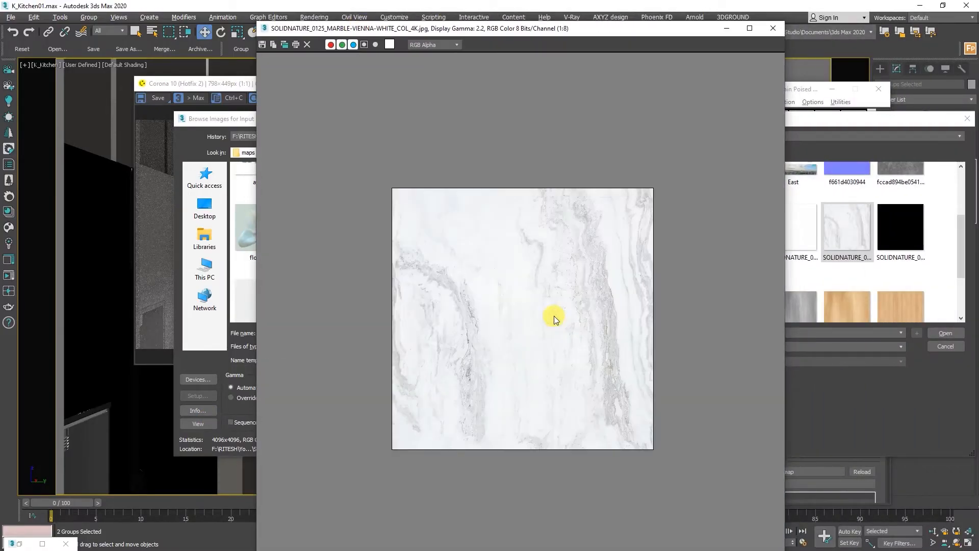
{"action": "left_click", "coordinate": [769, 31]}
{"action": "left_click", "coordinate": [946, 332]}
Step: Replace the render region with two regions, one around the right countertop and one around the left countertop
{"action": "left_click", "coordinate": [515, 242]}
{"action": "left_click_drag", "start_coordinate": [361, 241], "coordinate": [558, 353]}
{"action": "left_click_drag", "start_coordinate": [301, 236], "coordinate": [182, 295]}
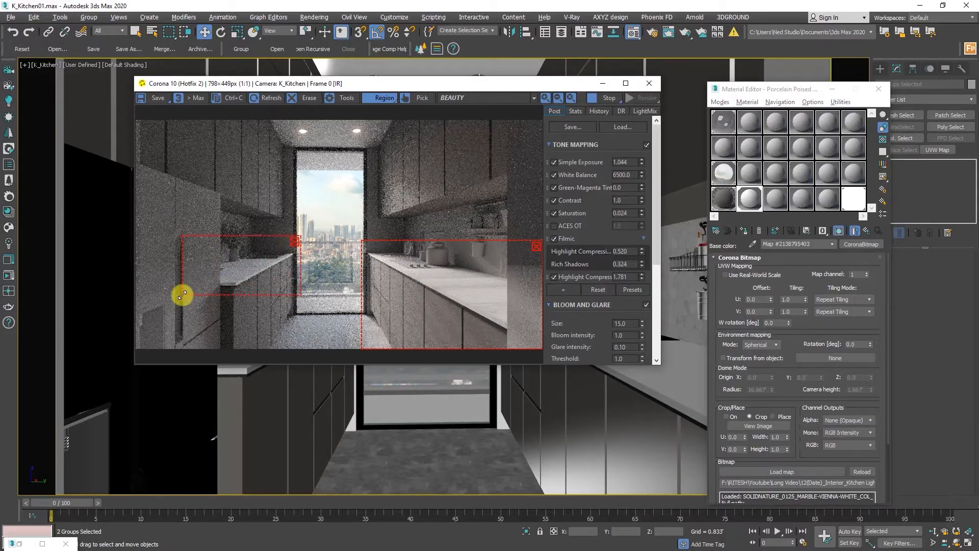
{"action": "scroll", "coordinate": [248, 278], "scroll_direction": "up", "scroll_amount": 1}
{"action": "scroll", "coordinate": [250, 278], "scroll_direction": "down", "scroll_amount": 1}
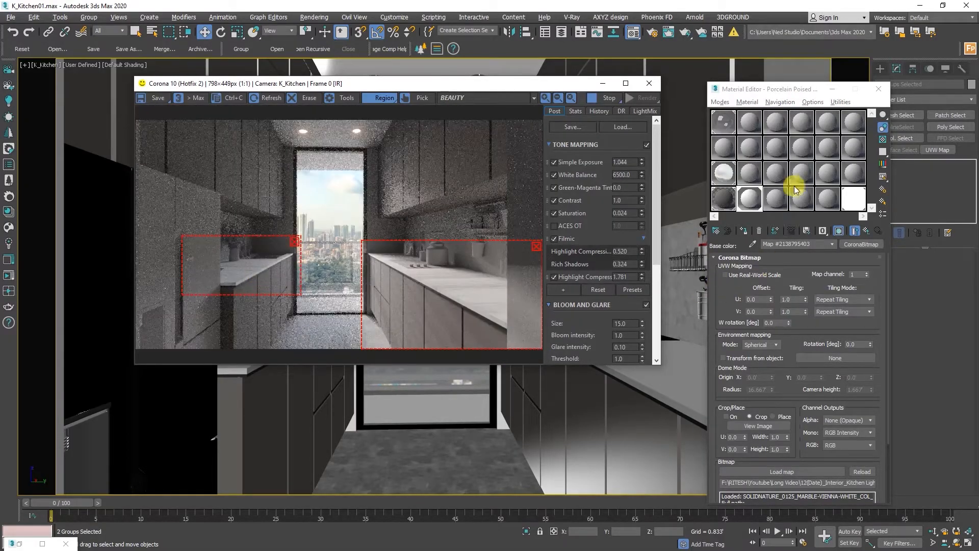
Step: Set the countertop material's roughness to 0.1 and IOR to 2.0, and check both countertops in the render
{"action": "left_click", "coordinate": [867, 232]}
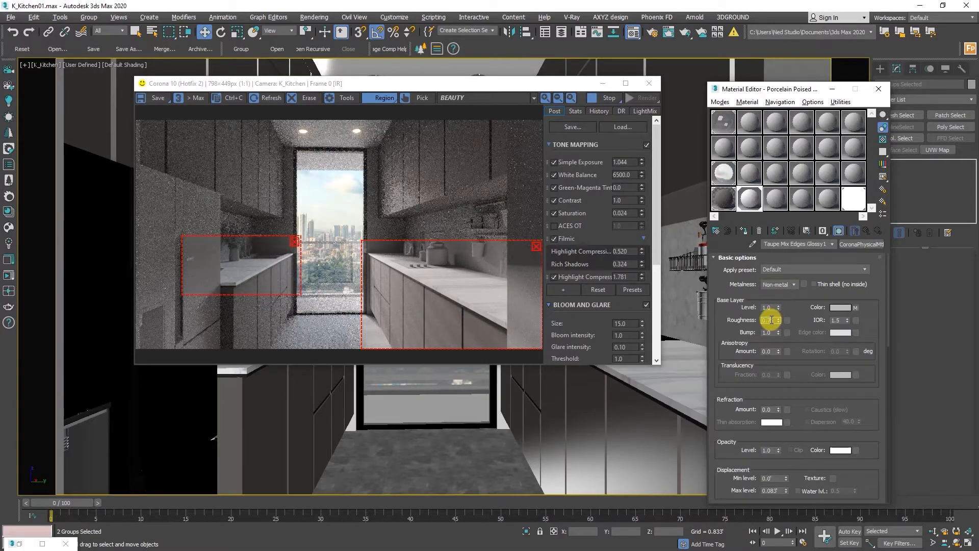
{"action": "type", "text": "0.9"}
{"action": "double_click", "coordinate": [838, 320]}
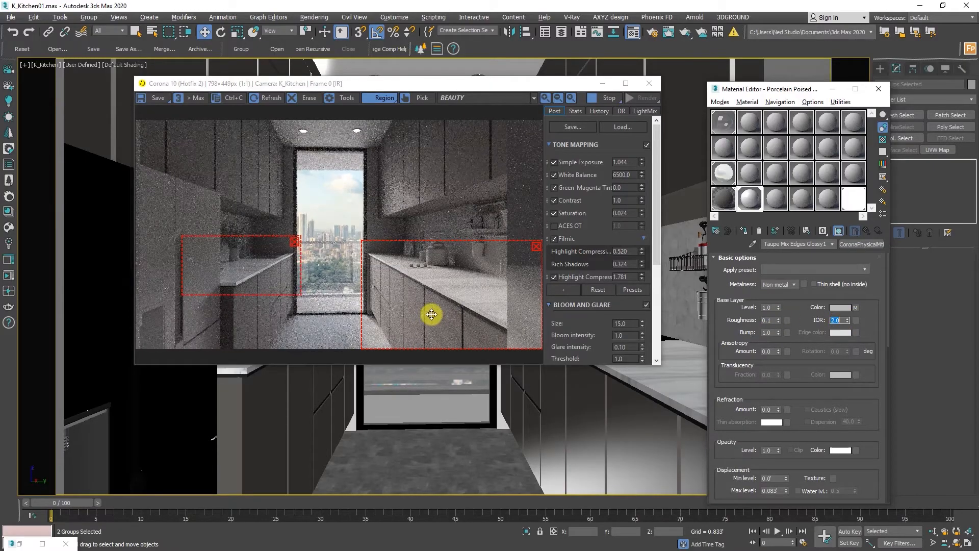
{"action": "scroll", "coordinate": [254, 271], "scroll_direction": "up", "scroll_amount": 2}
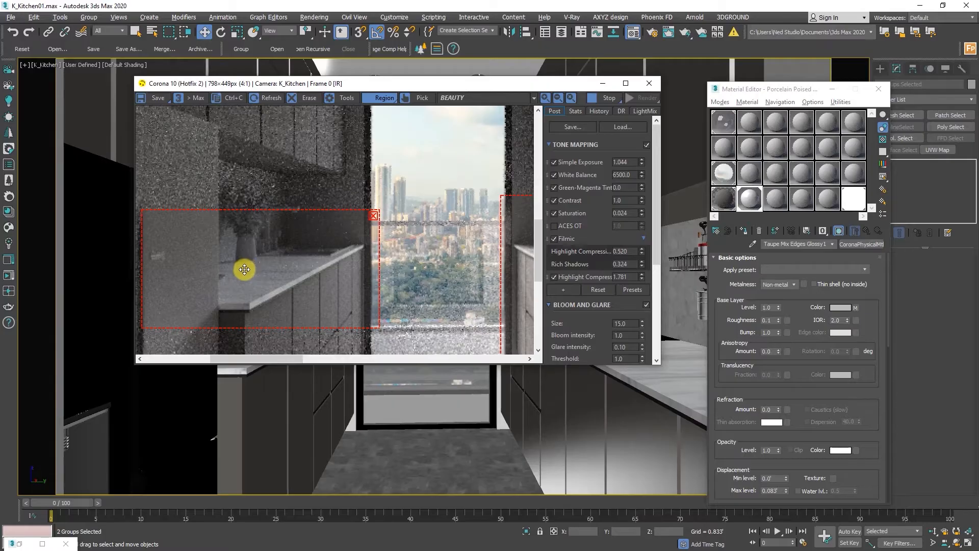
{"action": "scroll", "coordinate": [339, 274], "scroll_direction": "down", "scroll_amount": 2}
{"action": "scroll", "coordinate": [442, 274], "scroll_direction": "up", "scroll_amount": 1}
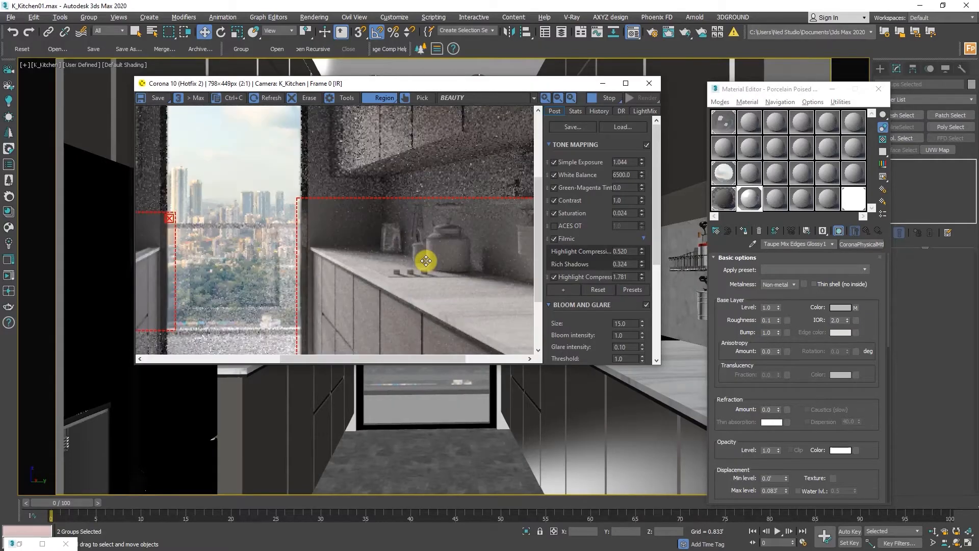
{"action": "scroll", "coordinate": [426, 260], "scroll_direction": "down", "scroll_amount": 1}
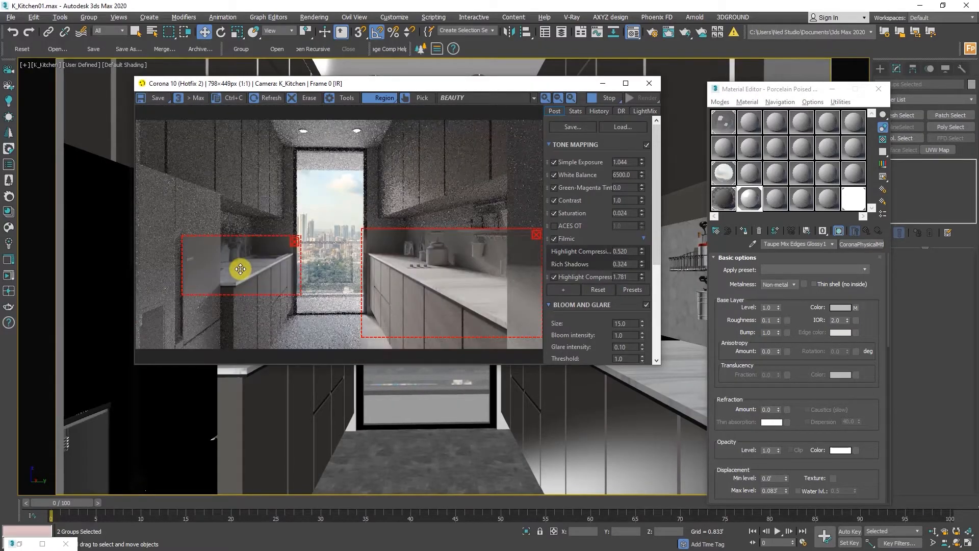
{"action": "scroll", "coordinate": [444, 279], "scroll_direction": "up", "scroll_amount": 1}
{"action": "scroll", "coordinate": [466, 295], "scroll_direction": "down", "scroll_amount": 1}
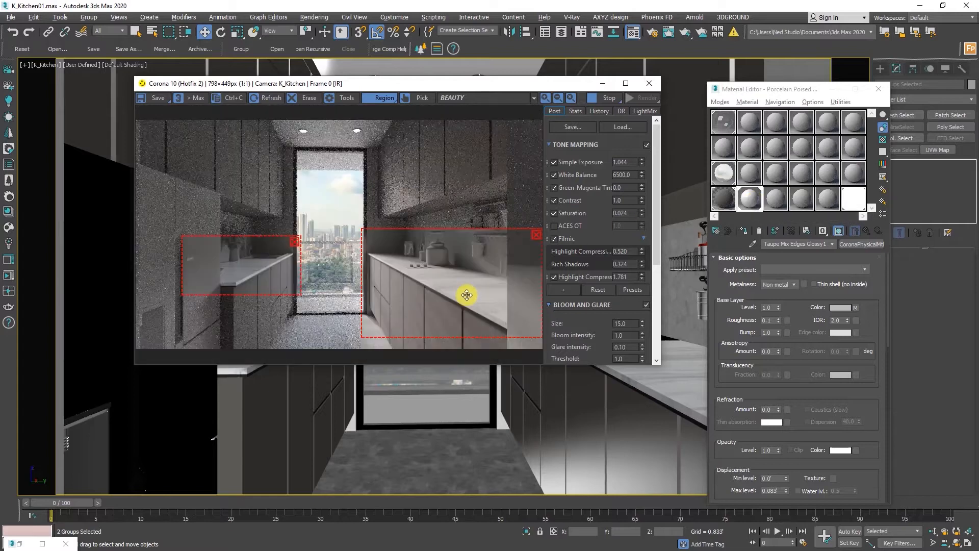
Step: Open the material's base color bitmap and examine both marble countertops in the reference render K_Kitchen.0050.tga
{"action": "left_click", "coordinate": [855, 306]}
{"action": "left_click", "coordinate": [19, 543]}
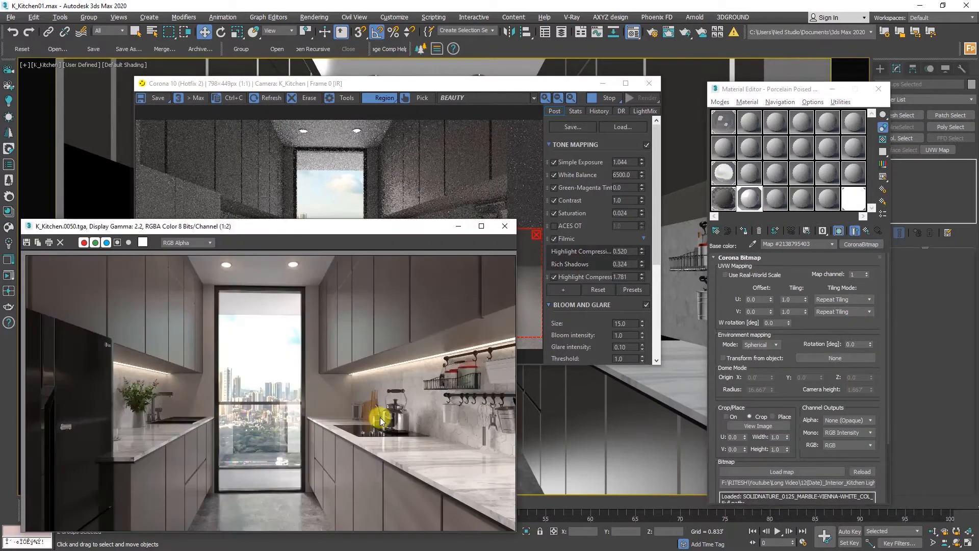
{"action": "scroll", "coordinate": [485, 491], "scroll_direction": "up", "scroll_amount": 3}
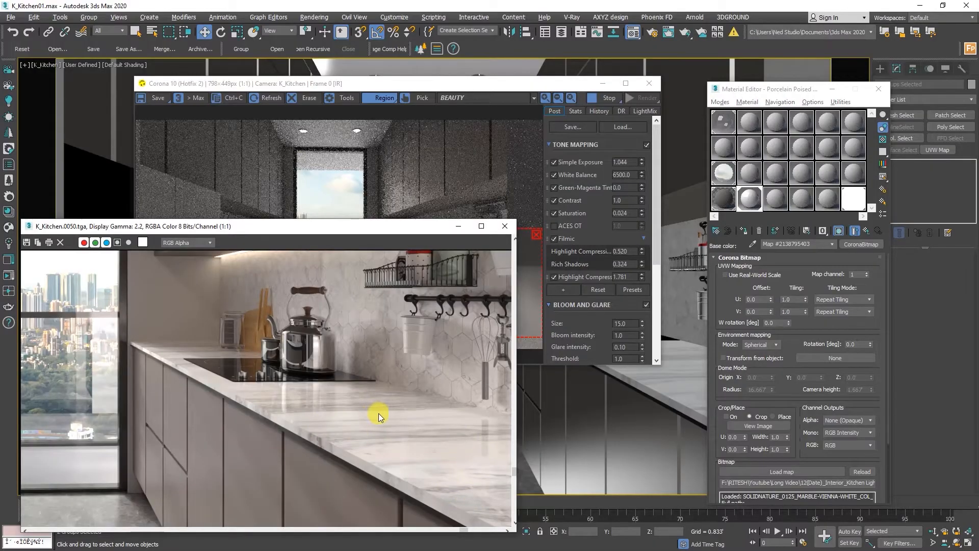
{"action": "scroll", "coordinate": [381, 413], "scroll_direction": "down", "scroll_amount": 3}
{"action": "scroll", "coordinate": [137, 431], "scroll_direction": "up", "scroll_amount": 3}
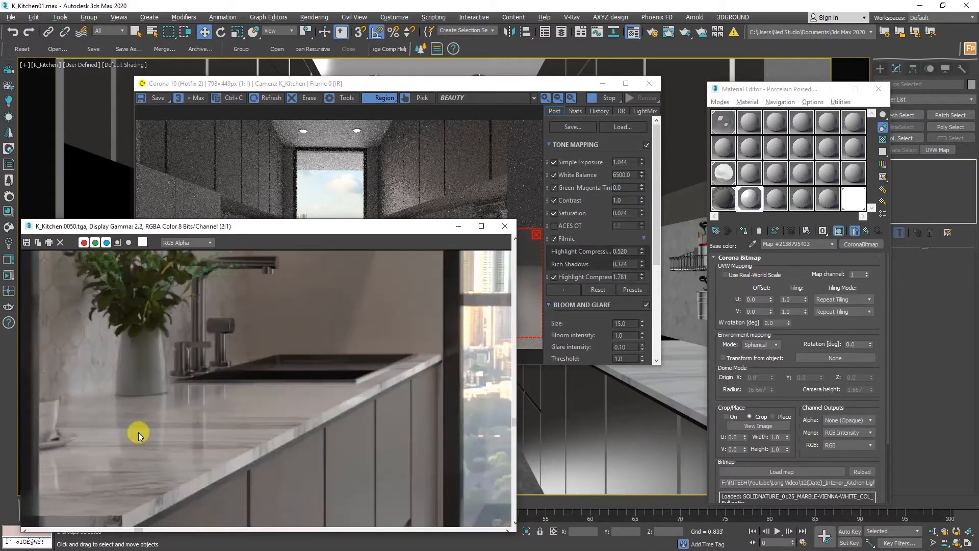
{"action": "left_click", "coordinate": [457, 227]}
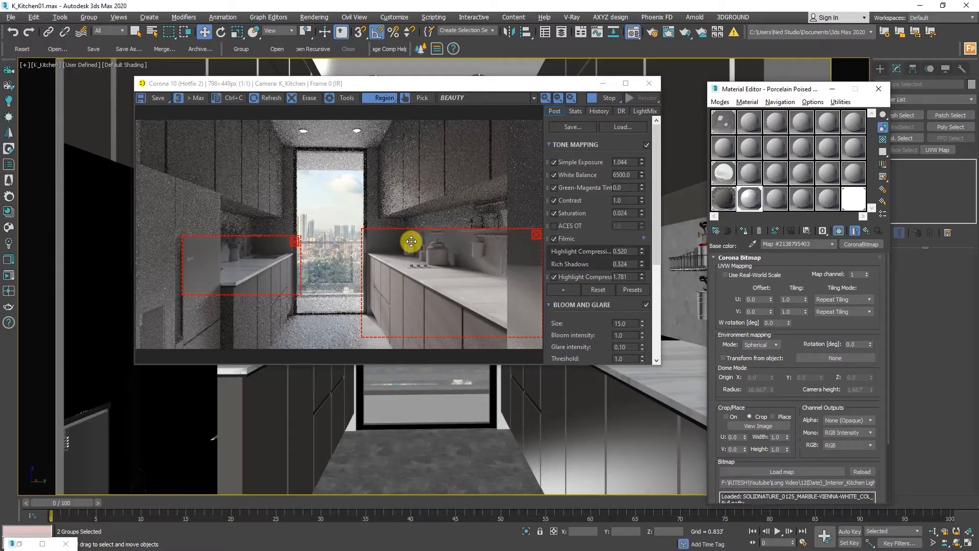
Step: Wrap the base color marble bitmap in a Color Correction map, keeping the bitmap as its sub-map
{"action": "left_click", "coordinate": [861, 244]}
{"action": "left_click", "coordinate": [403, 121]}
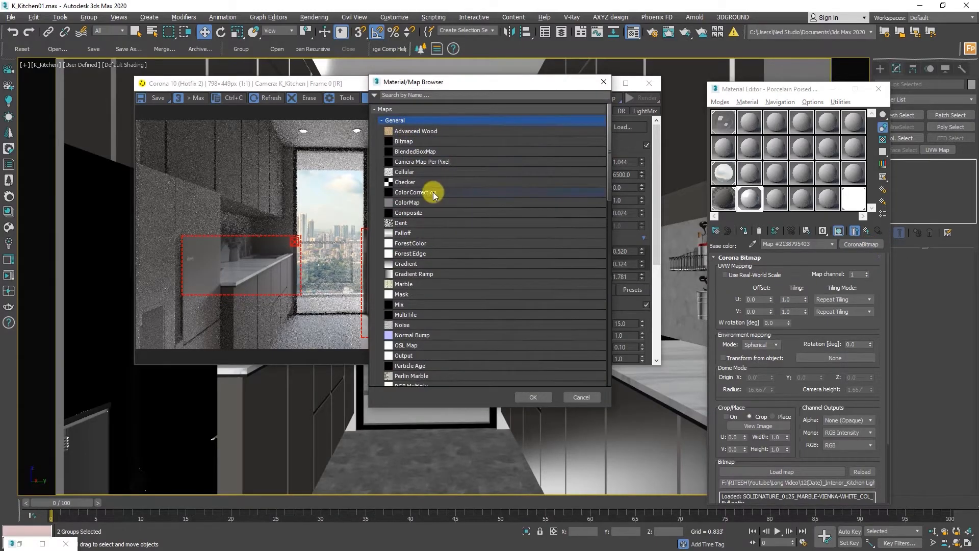
{"action": "double_click", "coordinate": [433, 191]}
{"action": "left_click", "coordinate": [775, 323]}
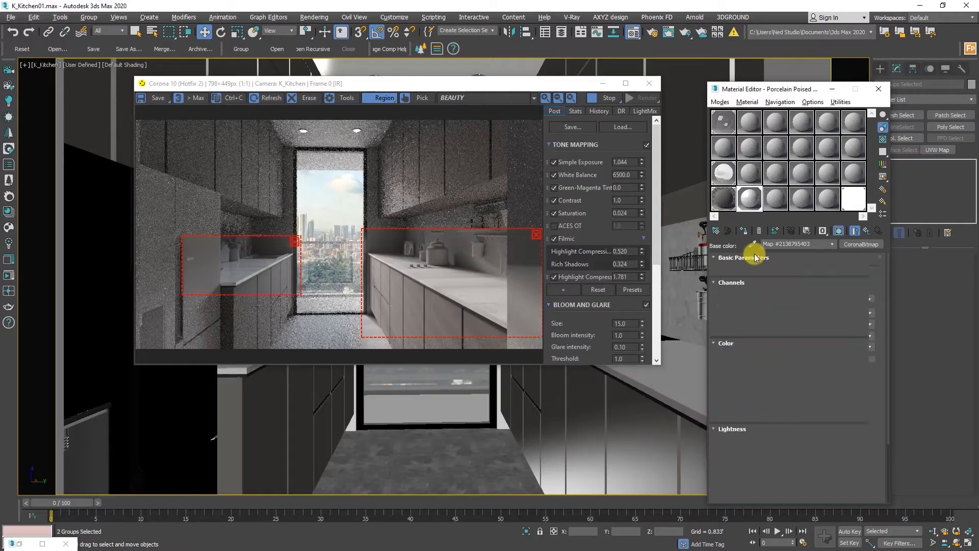
Step: Switch the Color Correction lightness to Advanced, set the RGB gamma/contrast to 0.6, and check both countertops in the render
{"action": "left_click", "coordinate": [836, 439]}
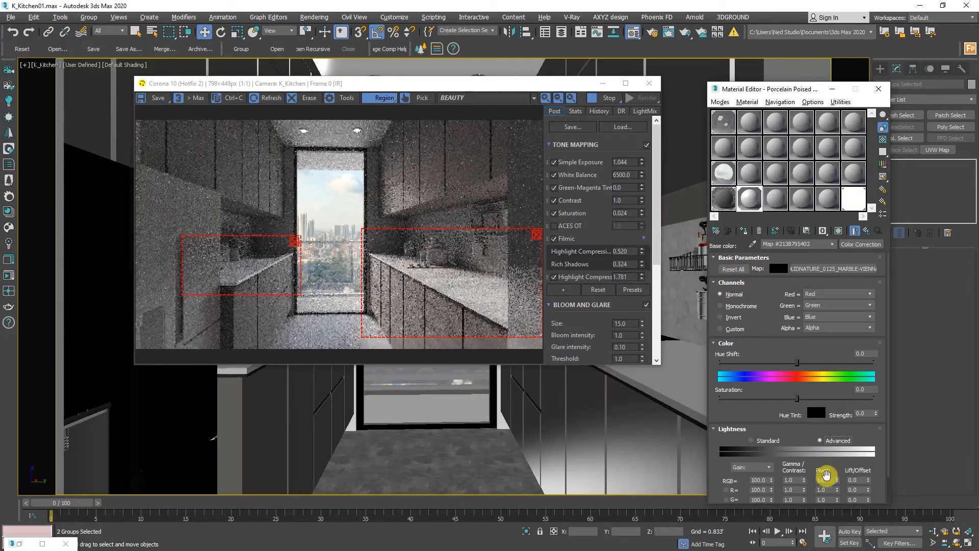
{"action": "type", "text": "0.9"}
{"action": "key", "text": "Return"}
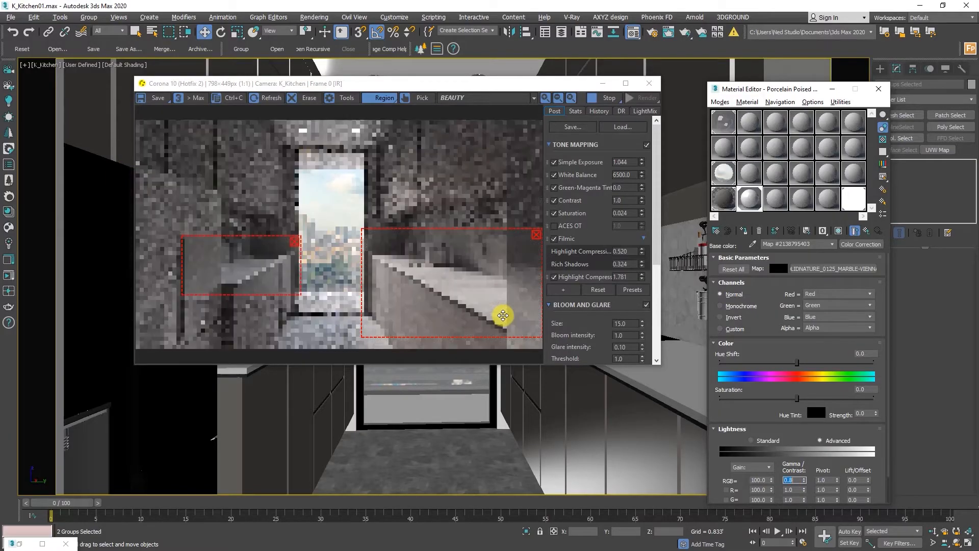
{"action": "scroll", "coordinate": [503, 315], "scroll_direction": "up", "scroll_amount": 1}
{"action": "type", "text": "0.6"}
{"action": "key", "text": "Return"}
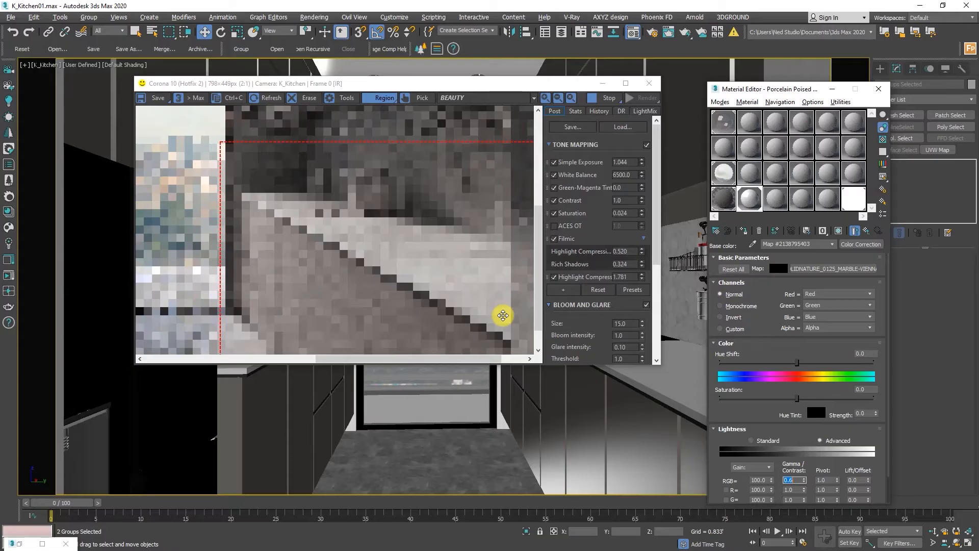
{"action": "scroll", "coordinate": [448, 256], "scroll_direction": "down", "scroll_amount": 1}
{"action": "scroll", "coordinate": [244, 262], "scroll_direction": "up", "scroll_amount": 2}
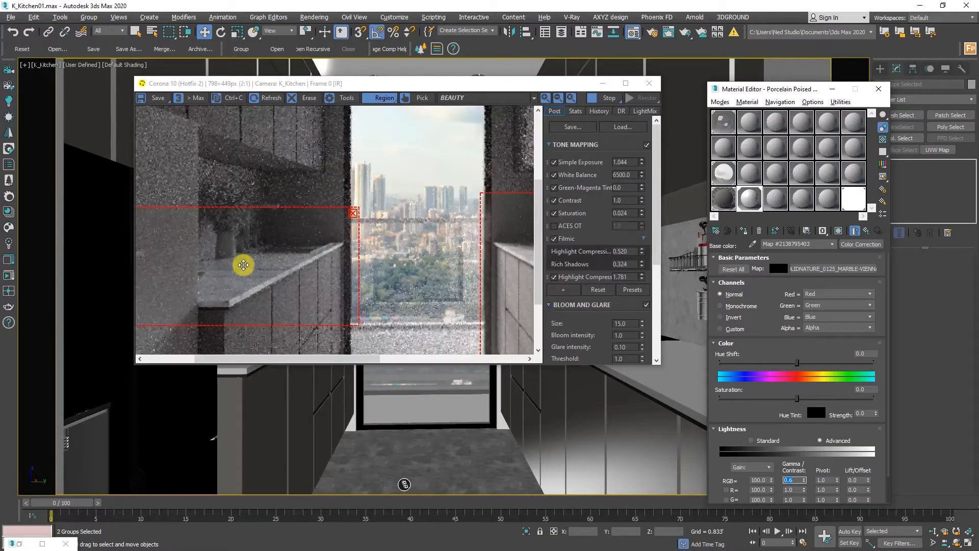
{"action": "scroll", "coordinate": [243, 265], "scroll_direction": "down", "scroll_amount": 2}
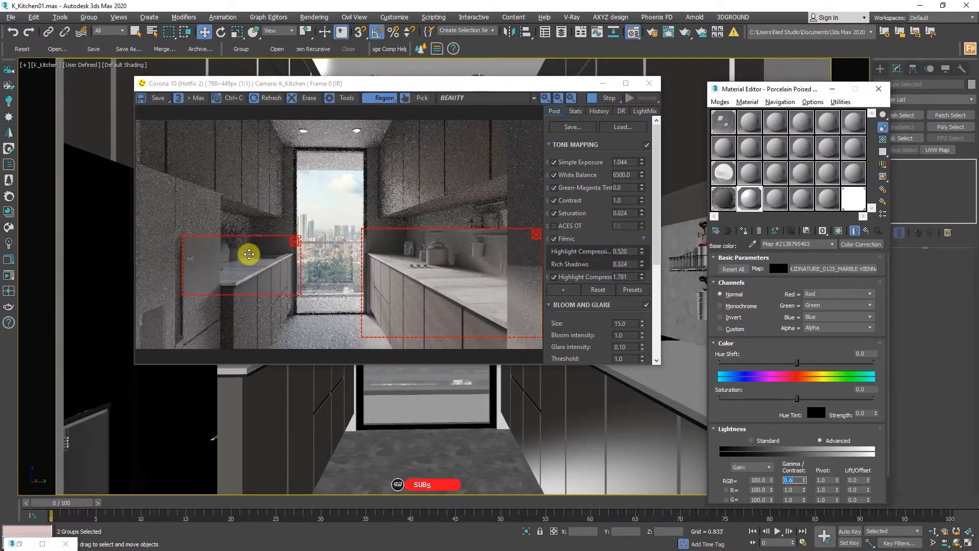
{"action": "key", "text": "Up"}
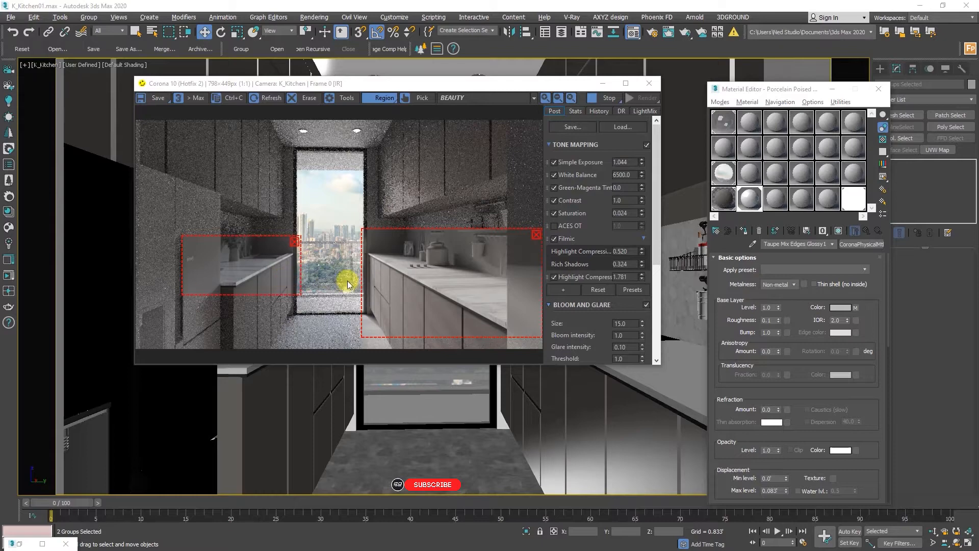
Step: Clear both countertop render regions, check the countertops in the full render, and set Simple Exposure to 1.139
{"action": "left_click", "coordinate": [537, 237]}
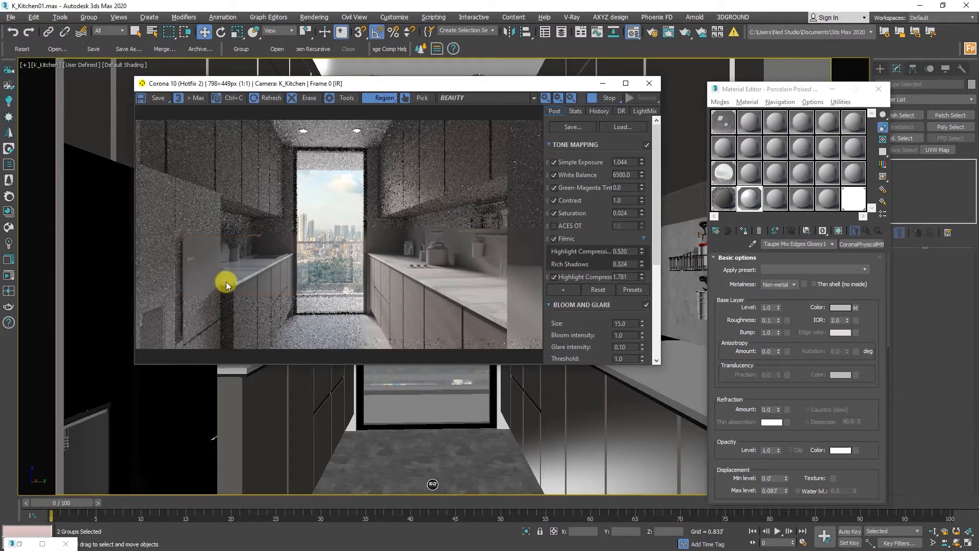
{"action": "left_click", "coordinate": [281, 249]}
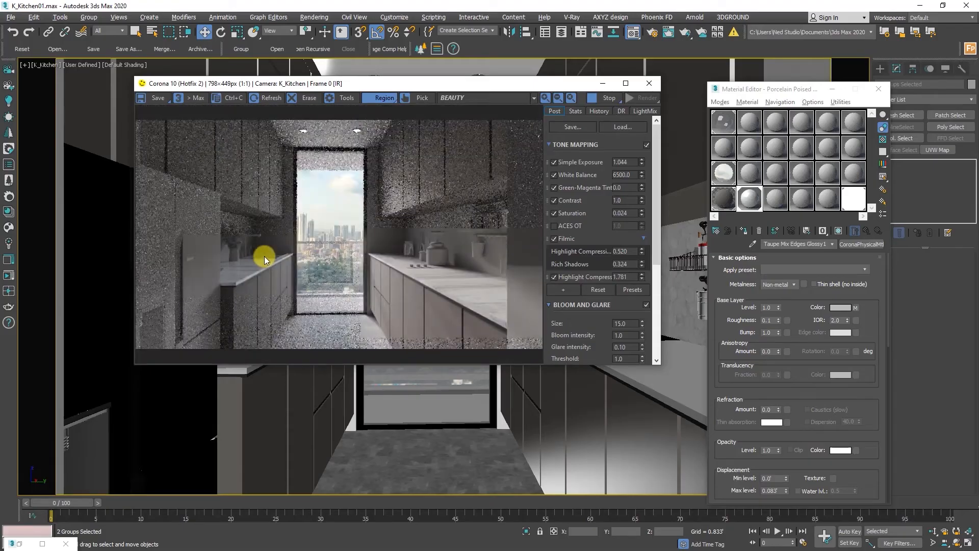
{"action": "scroll", "coordinate": [444, 280], "scroll_direction": "up", "scroll_amount": 1}
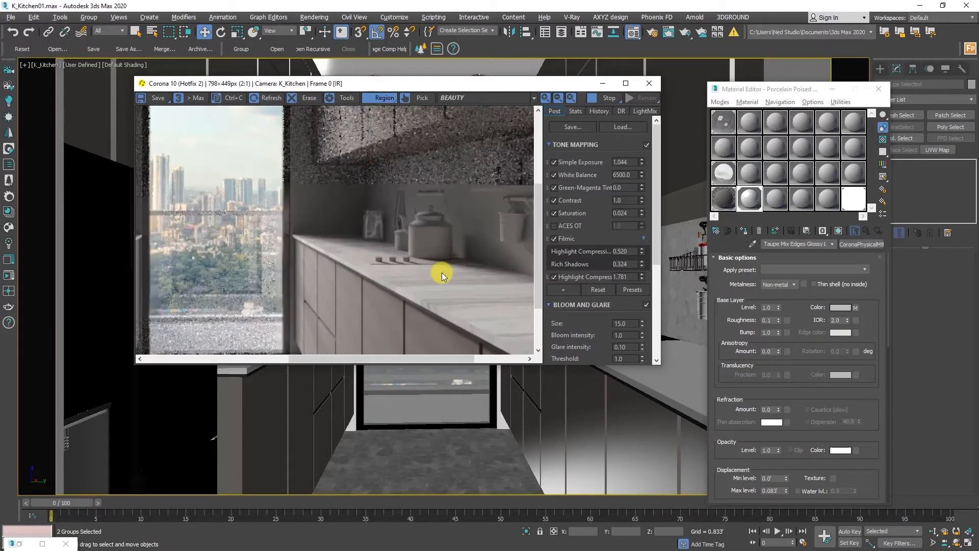
{"action": "scroll", "coordinate": [441, 273], "scroll_direction": "down", "scroll_amount": 1}
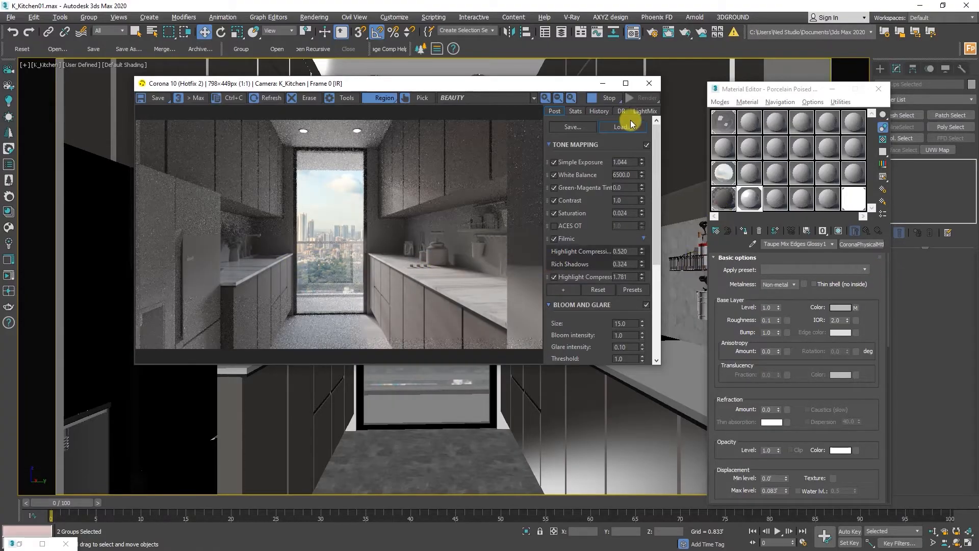
{"action": "left_click_drag", "start_coordinate": [640, 158], "coordinate": [638, 146]}
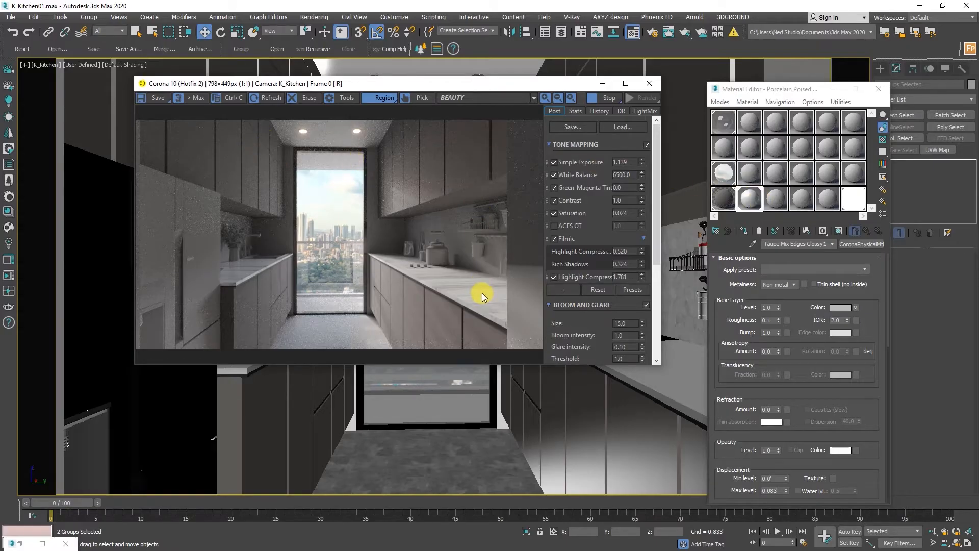
Step: Load the kitchen floor's material into the third sample slot of the last row and replace it with a CoronaPhysicalMtl
{"action": "left_click", "coordinate": [683, 255]}
{"action": "left_click", "coordinate": [776, 199]}
{"action": "right_click", "coordinate": [776, 199]}
{"action": "left_click", "coordinate": [866, 243]}
{"action": "double_click", "coordinate": [430, 192]}
Step: Select all objects that use the floor material and add them to the render's material override exclusion list
{"action": "right_click", "coordinate": [776, 200]}
{"action": "left_click", "coordinate": [809, 279]}
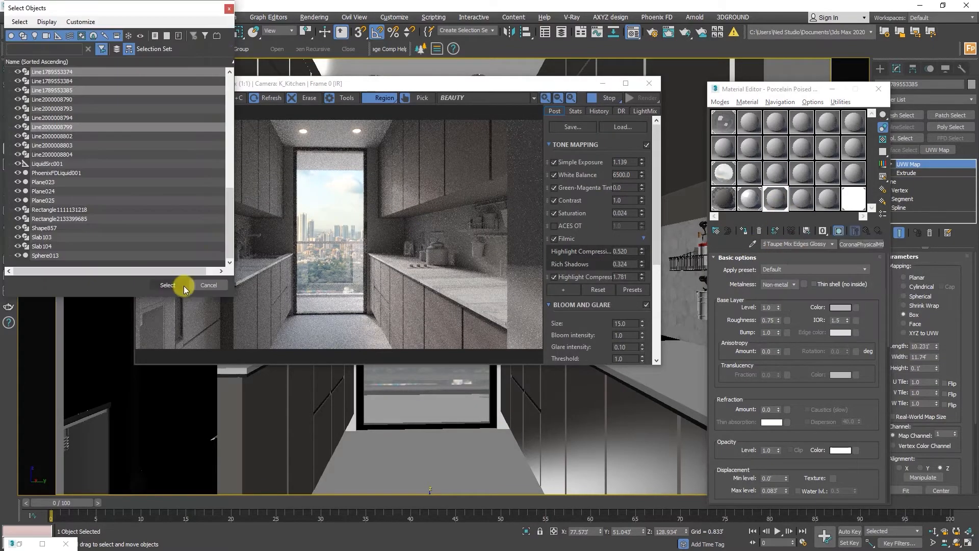
{"action": "left_click", "coordinate": [173, 286]}
{"action": "key", "text": "F10"}
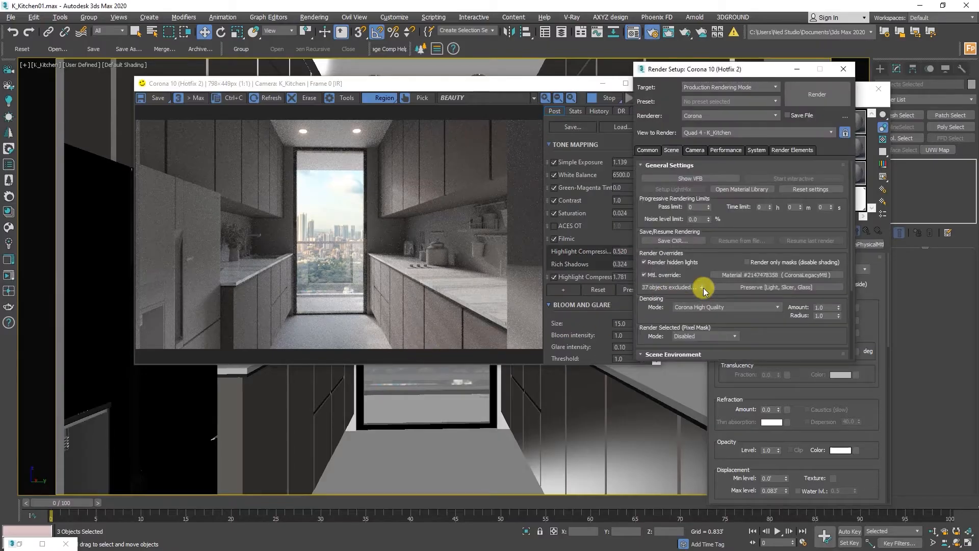
{"action": "key", "text": "F10"}
Step: Assign a CoronaBitmap to the floor material's base color and preview the gray image 9bd2ddc5a5398f49ce0bbed02960a42f in the maps folder
{"action": "left_click", "coordinate": [856, 307]}
{"action": "scroll", "coordinate": [455, 179], "scroll_direction": "down", "scroll_amount": 5}
{"action": "double_click", "coordinate": [418, 167]}
{"action": "scroll", "coordinate": [627, 295], "scroll_direction": "down", "scroll_amount": 8}
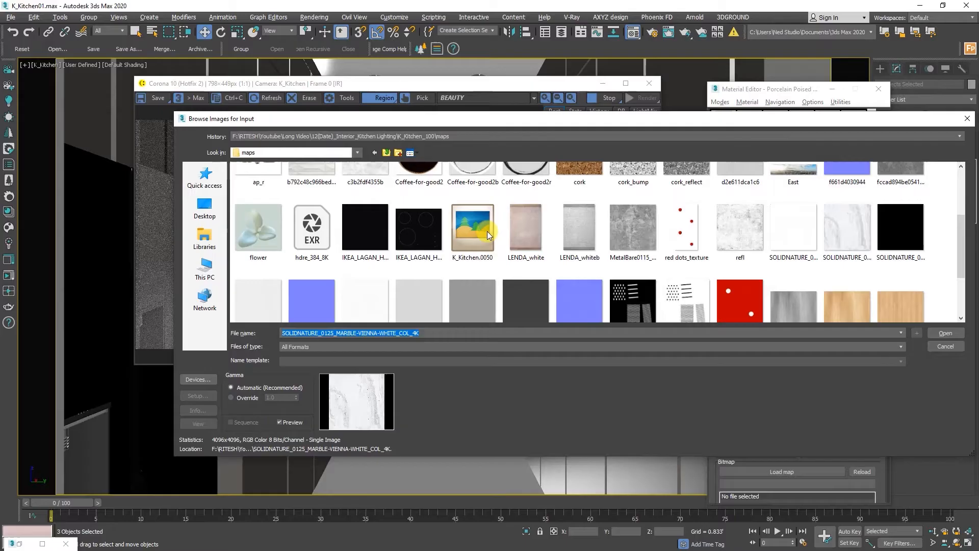
{"action": "scroll", "coordinate": [627, 294], "scroll_direction": "up", "scroll_amount": 8}
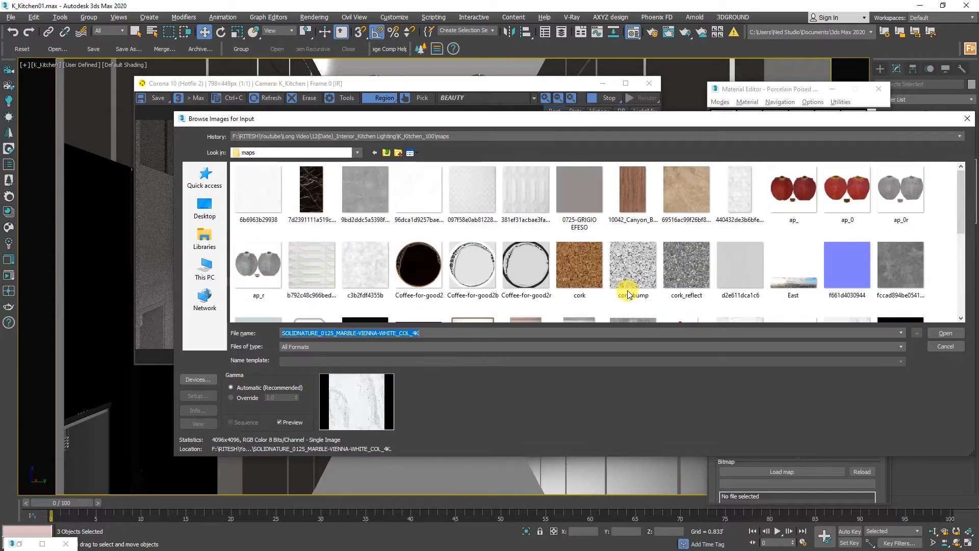
{"action": "left_click", "coordinate": [359, 186]}
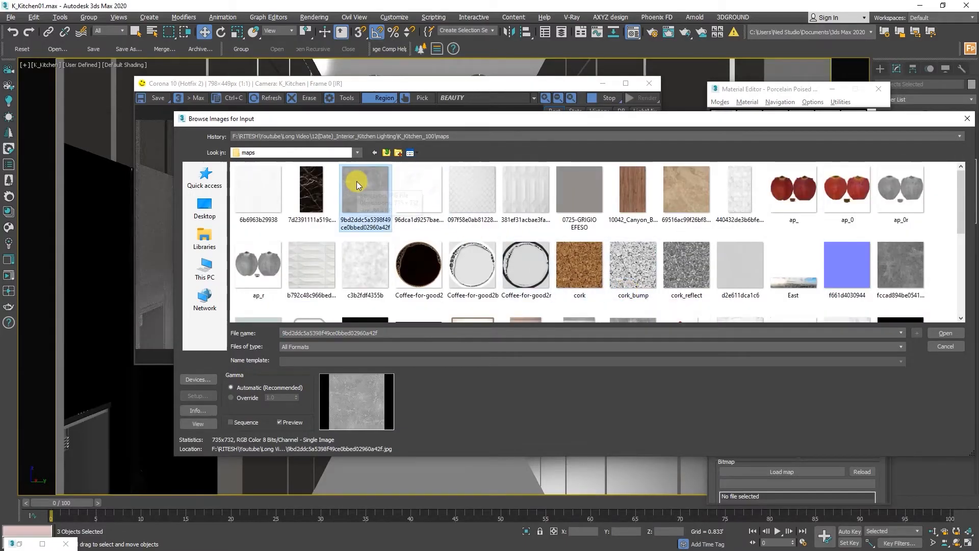
{"action": "right_click", "coordinate": [357, 184]}
{"action": "left_click", "coordinate": [378, 204]}
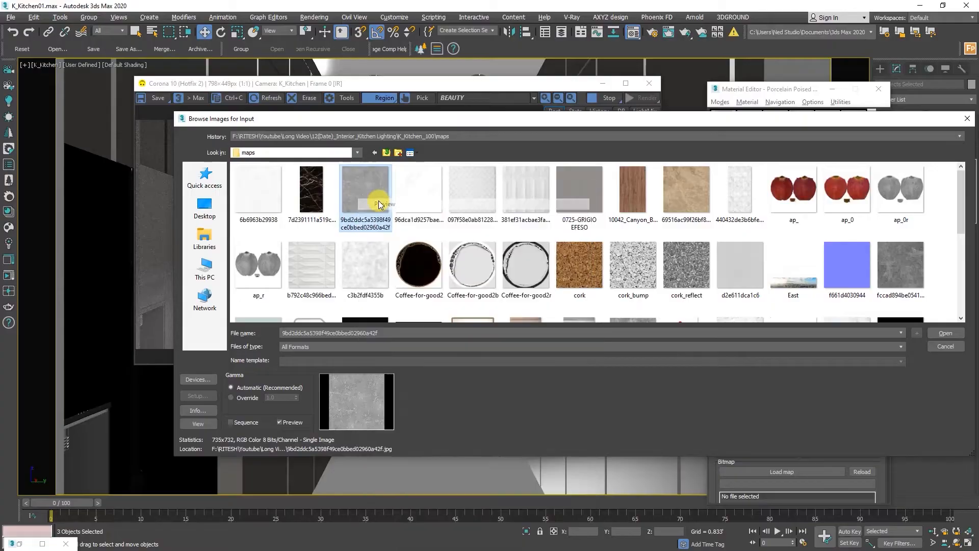
{"action": "left_click", "coordinate": [515, 243]}
Step: Preview the gray marble image fccad894be05411e6c951e42c0862bd6 and load it as the floor's base color bitmap
{"action": "left_click", "coordinate": [901, 265]}
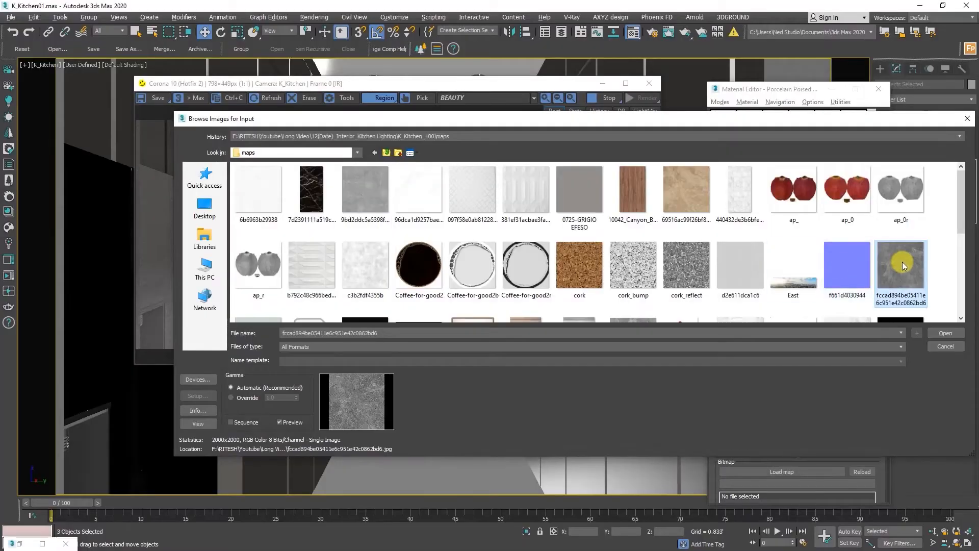
{"action": "right_click", "coordinate": [902, 264]}
{"action": "left_click", "coordinate": [795, 207]}
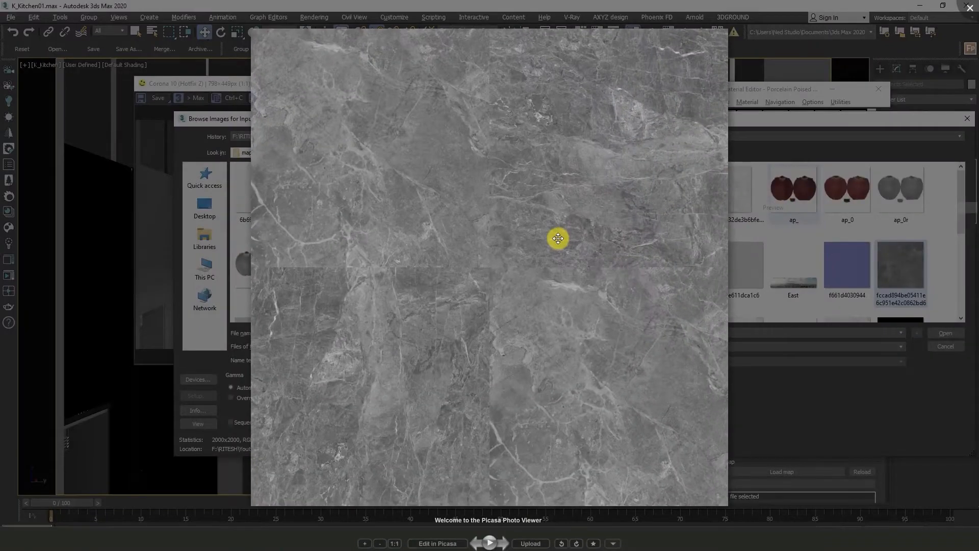
{"action": "key", "text": "Escape"}
{"action": "left_click", "coordinate": [946, 333]}
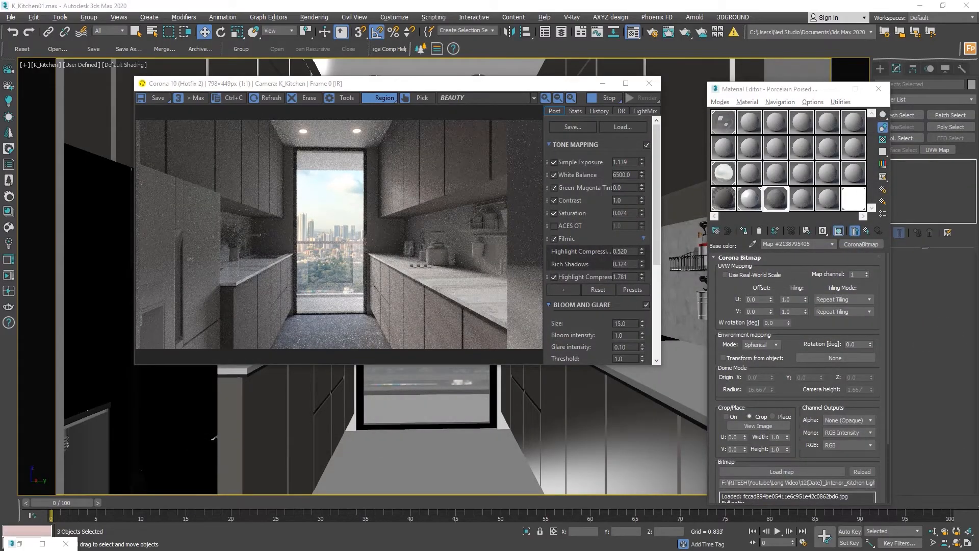
Step: Show the floor texture in the viewport, restrict rendering to a region around the floor, and return to the parent material
{"action": "left_click", "coordinate": [839, 230]}
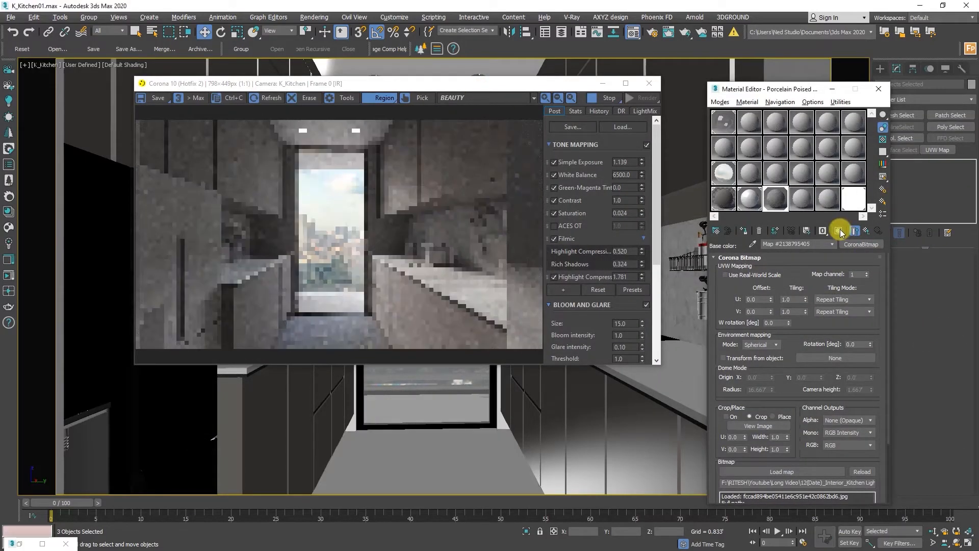
{"action": "left_click_drag", "start_coordinate": [261, 295], "coordinate": [397, 363]}
{"action": "left_click", "coordinate": [867, 231]}
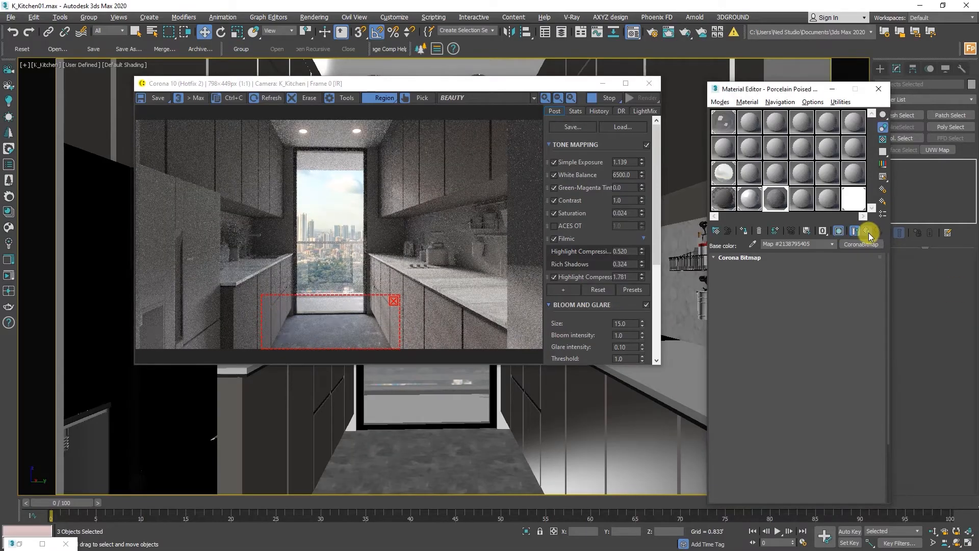
Step: Set the floor material's roughness to 0.1 and check the floor's reflections in the render
{"action": "double_click", "coordinate": [767, 320]}
{"action": "type", "text": "0.1"}
{"action": "key", "text": "Return"}
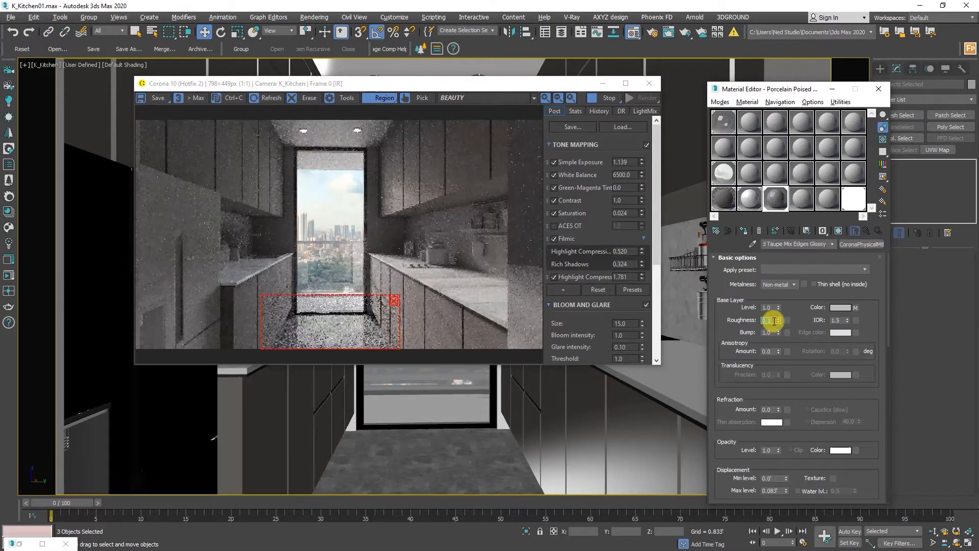
{"action": "scroll", "coordinate": [312, 326], "scroll_direction": "up", "scroll_amount": 3}
{"action": "scroll", "coordinate": [314, 327], "scroll_direction": "down", "scroll_amount": 3}
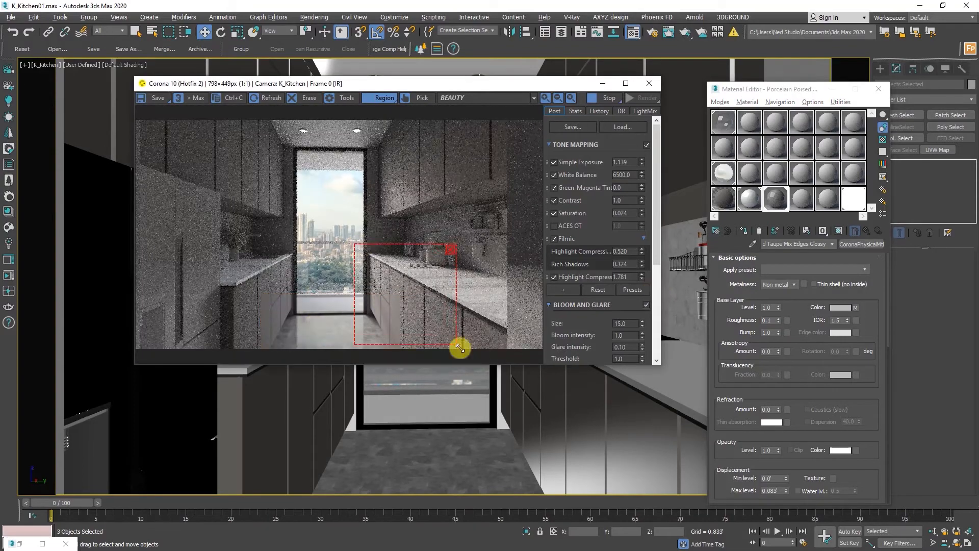
{"action": "scroll", "coordinate": [311, 338], "scroll_direction": "up", "scroll_amount": 1}
{"action": "scroll", "coordinate": [311, 338], "scroll_direction": "down", "scroll_amount": 1}
Step: Set the floor material's roughness to 0.2 and inspect the floor up close in the render
{"action": "double_click", "coordinate": [768, 320]}
{"action": "type", "text": "0.2"}
{"action": "key", "text": "Return"}
{"action": "scroll", "coordinate": [313, 326], "scroll_direction": "up", "scroll_amount": 2}
{"action": "scroll", "coordinate": [316, 328], "scroll_direction": "down", "scroll_amount": 2}
Step: Compare the floor, countertops and backsplash wall in the reference K_Kitchen.0050.tga with the current render
{"action": "left_click", "coordinate": [17, 544]}
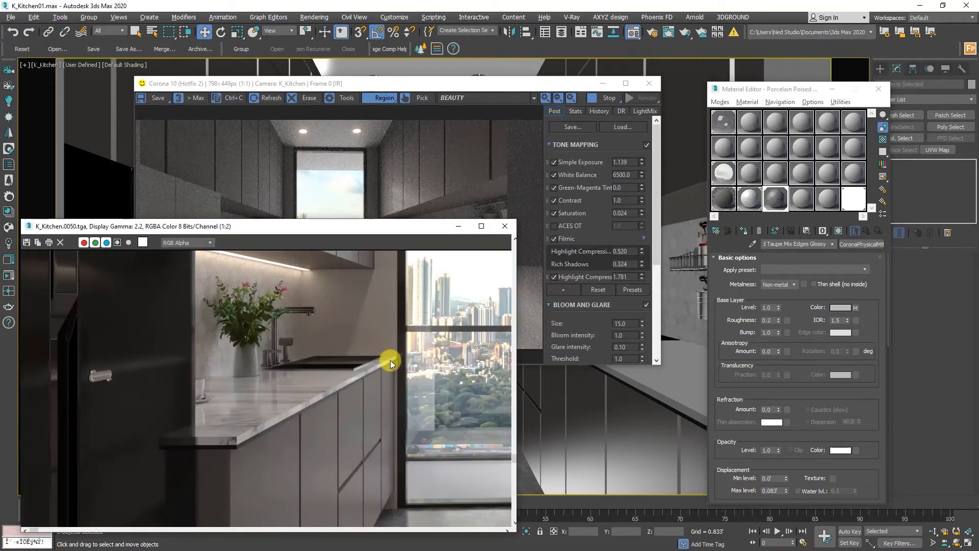
{"action": "scroll", "coordinate": [390, 359], "scroll_direction": "down", "scroll_amount": 1}
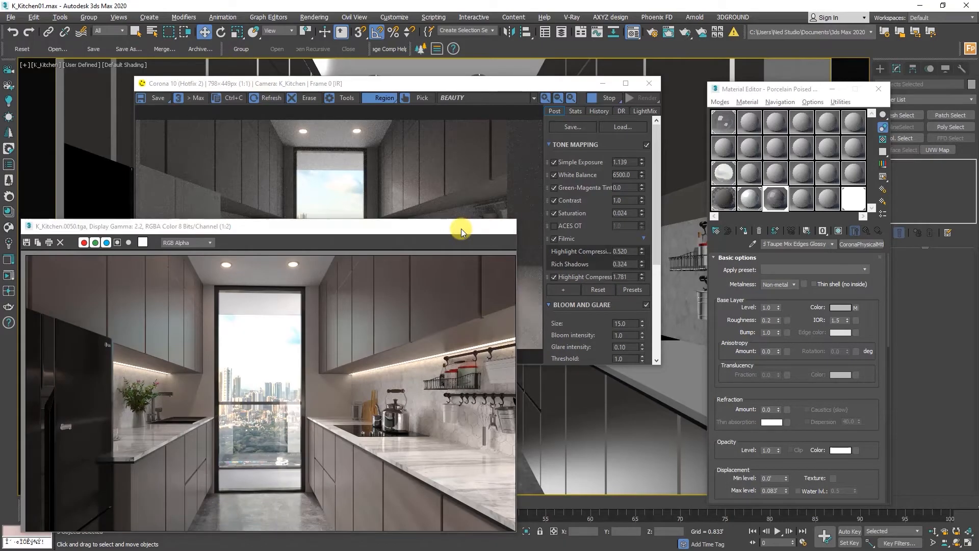
{"action": "left_click", "coordinate": [460, 227]}
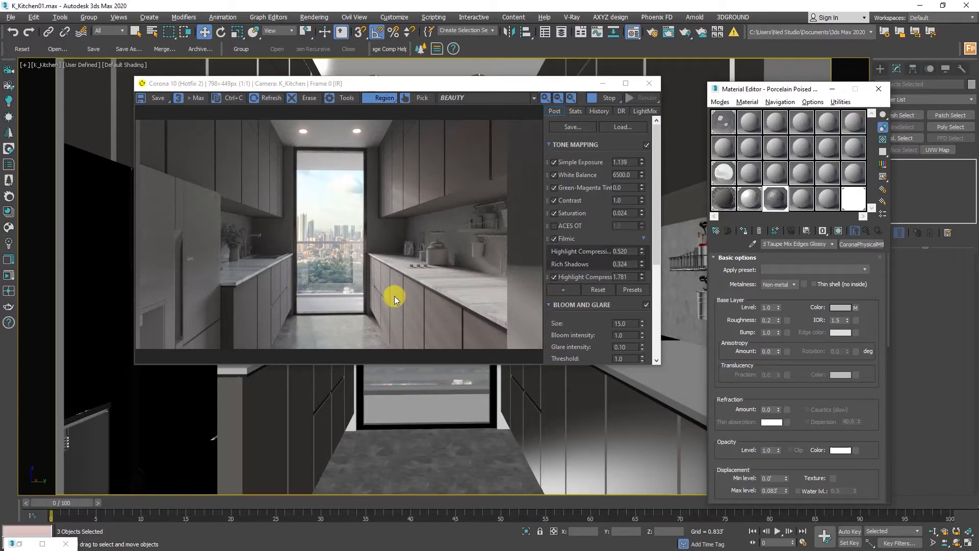
{"action": "scroll", "coordinate": [443, 230], "scroll_direction": "up", "scroll_amount": 1}
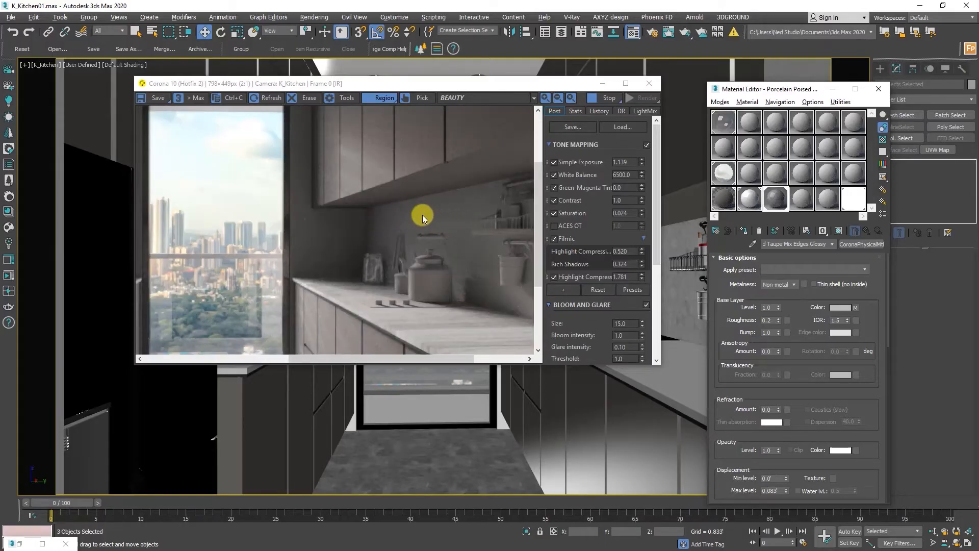
{"action": "scroll", "coordinate": [362, 227], "scroll_direction": "down", "scroll_amount": 1}
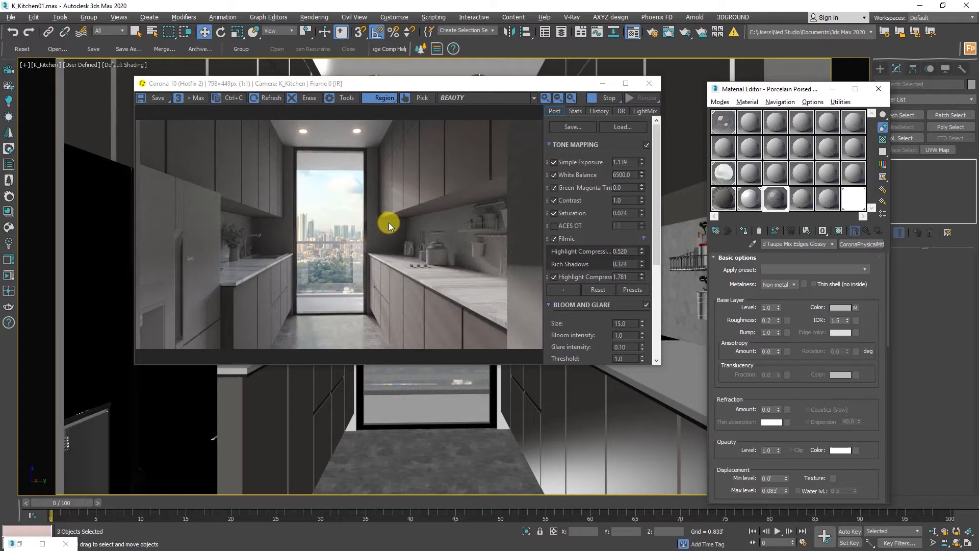
Step: Pick the material of the backsplash wall behind the utensil racks and replace it with a CoronaPhysicalMtl
{"action": "left_click_drag", "start_coordinate": [743, 89], "coordinate": [789, 71]}
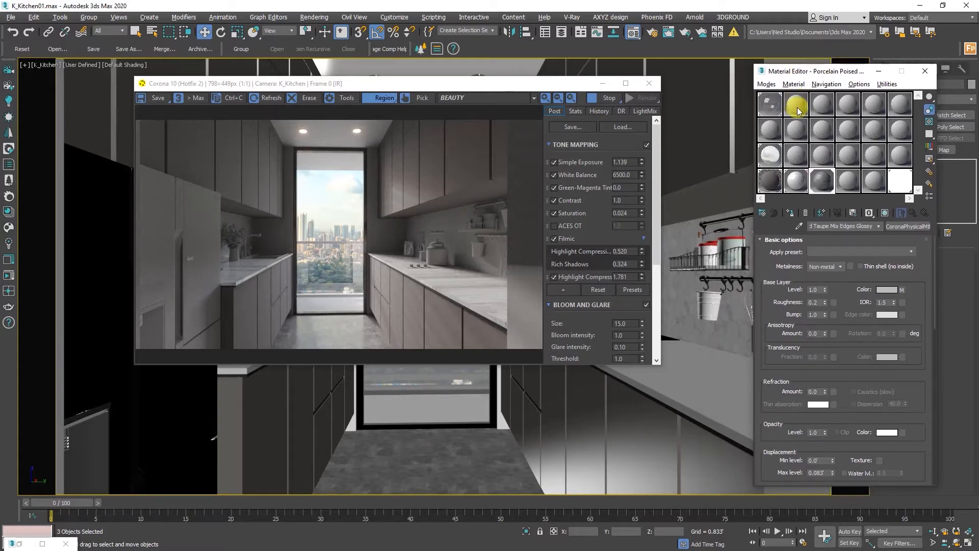
{"action": "left_click", "coordinate": [682, 296]}
{"action": "left_click", "coordinate": [798, 226]}
{"action": "left_click", "coordinate": [688, 298]}
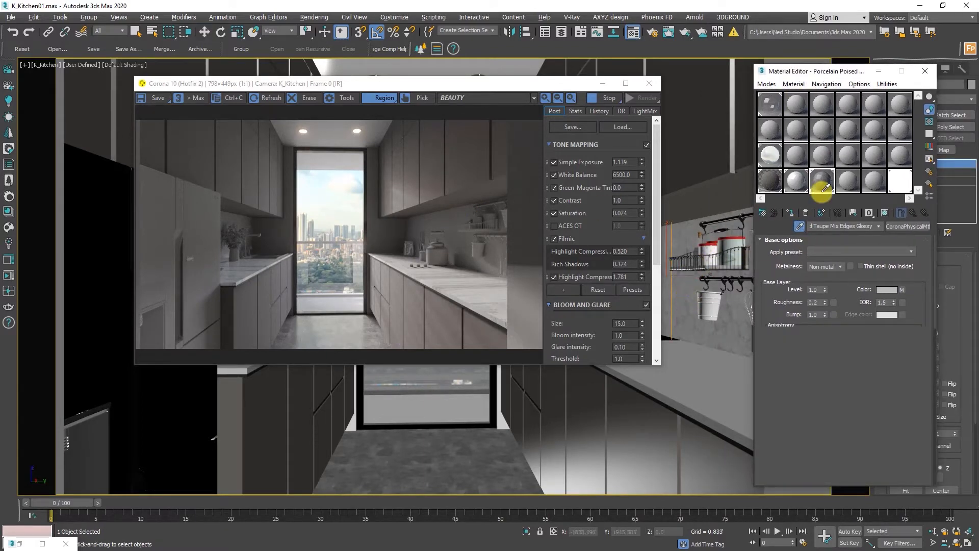
{"action": "right_click", "coordinate": [816, 173]}
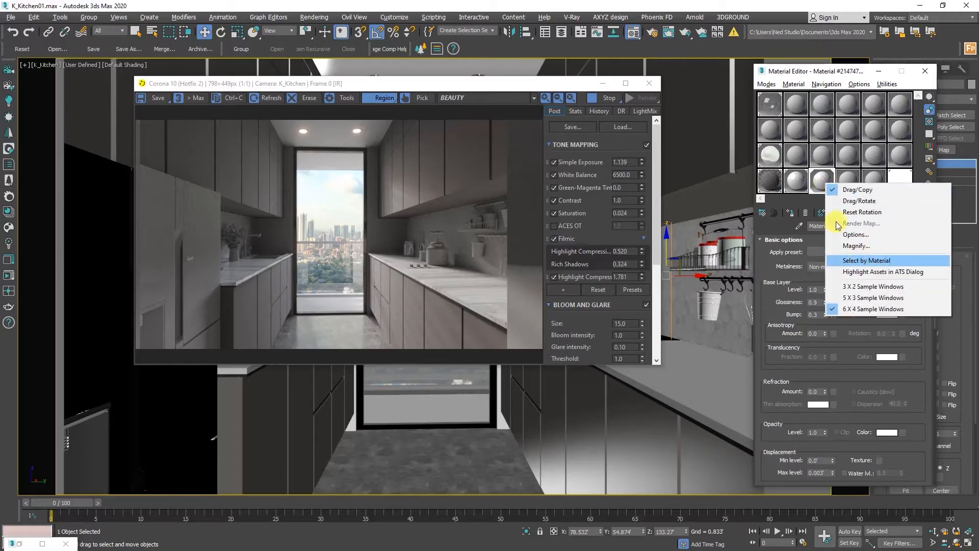
{"action": "left_click", "coordinate": [822, 182]}
{"action": "left_click", "coordinate": [914, 229]}
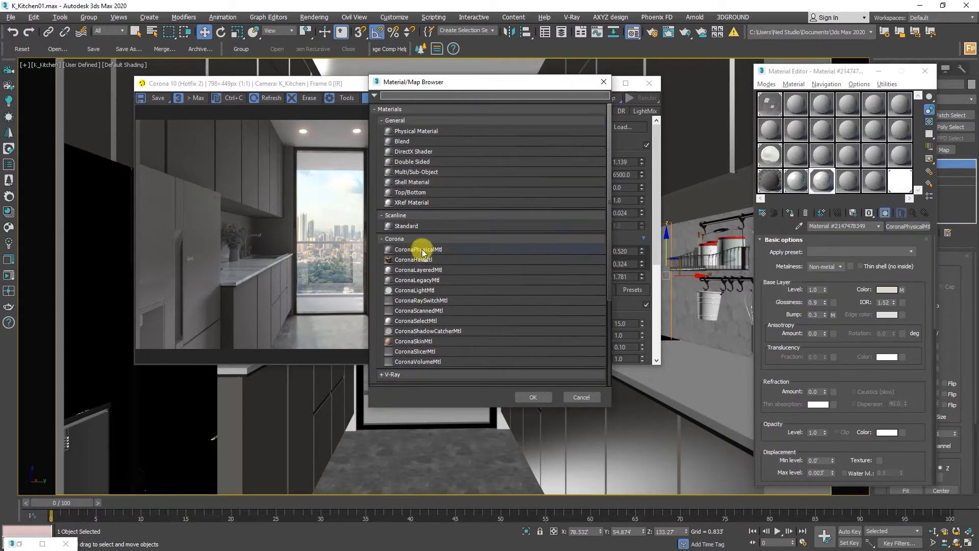
{"action": "double_click", "coordinate": [422, 251]}
Step: Select all objects that use the backsplash material and exclude them from the render's material override
{"action": "right_click", "coordinate": [838, 181]}
{"action": "left_click", "coordinate": [853, 255]}
{"action": "left_click", "coordinate": [169, 284]}
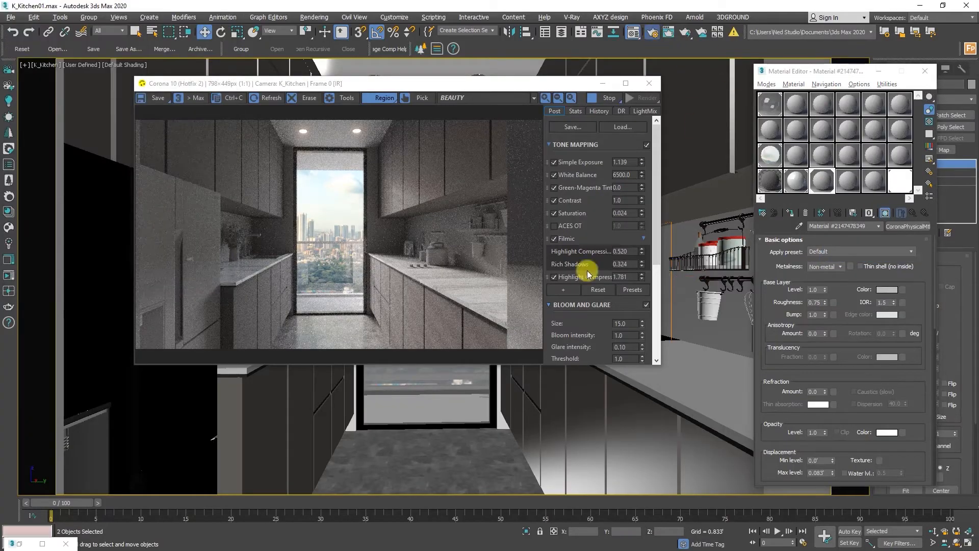
{"action": "key", "text": "F10"}
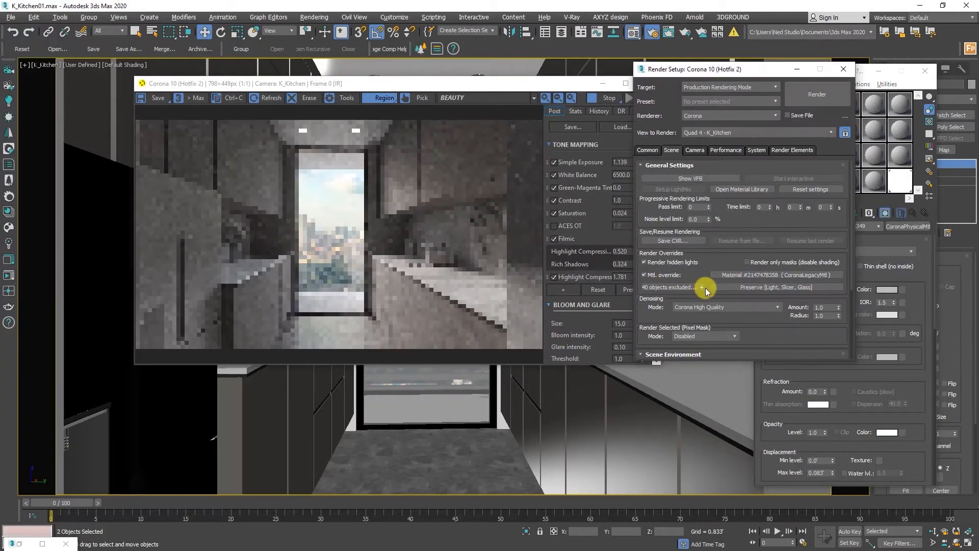
{"action": "left_click", "coordinate": [843, 68]}
Step: Set a render region around the backsplash, assign a CoronaBitmap as its base color, and preview image 440432de3b6bfe203e58e5dbed985bbf
{"action": "left_click_drag", "start_coordinate": [375, 182], "coordinate": [486, 222]}
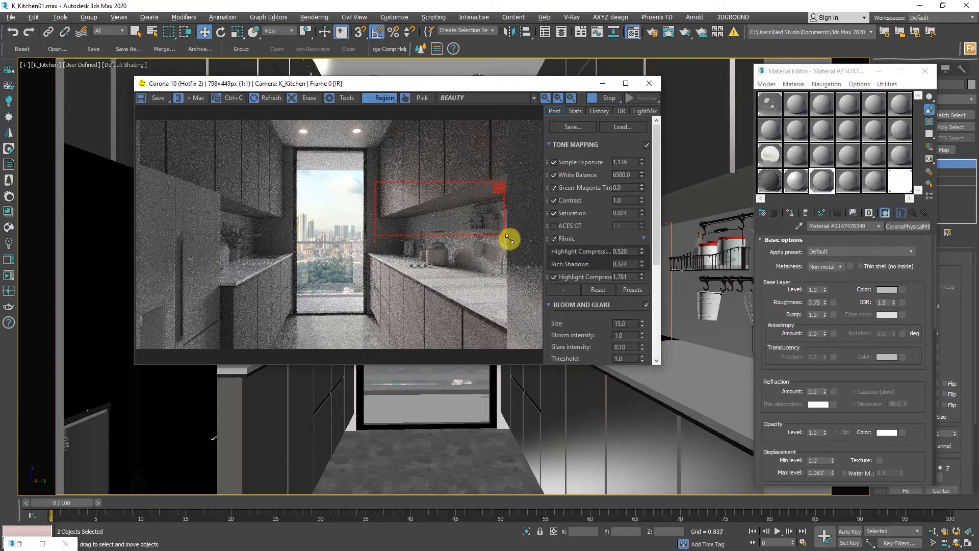
{"action": "left_click", "coordinate": [902, 289]}
{"action": "double_click", "coordinate": [416, 172]}
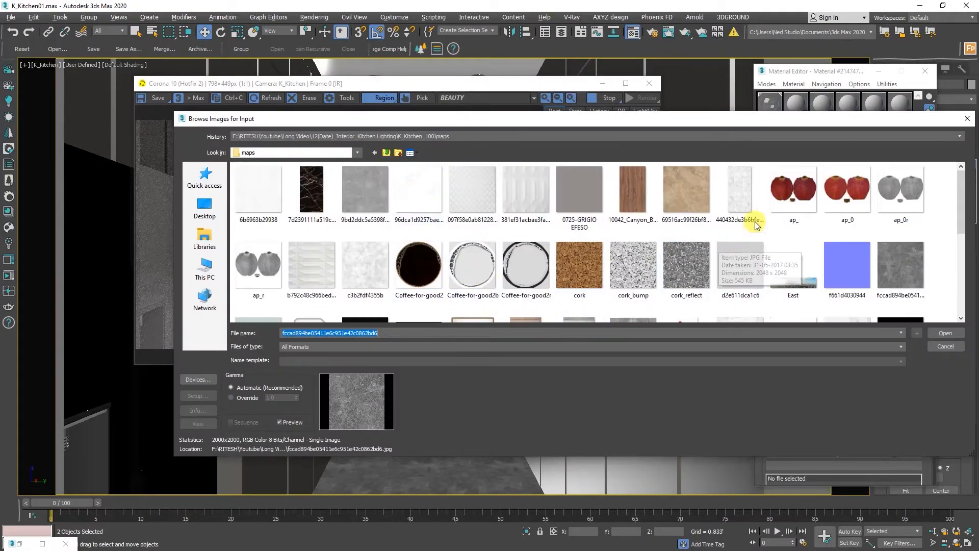
{"action": "right_click", "coordinate": [745, 195]}
{"action": "left_click", "coordinate": [764, 210]}
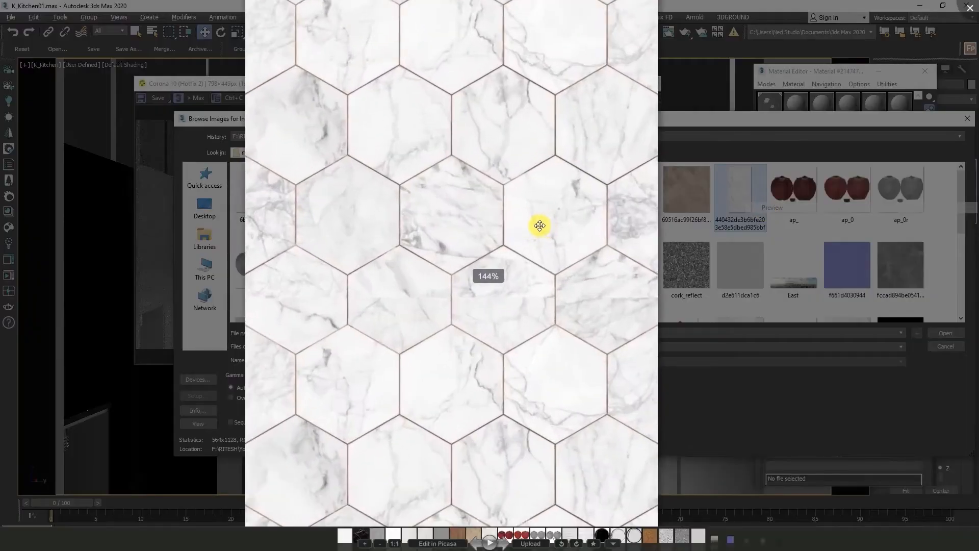
{"action": "key", "text": "Escape"}
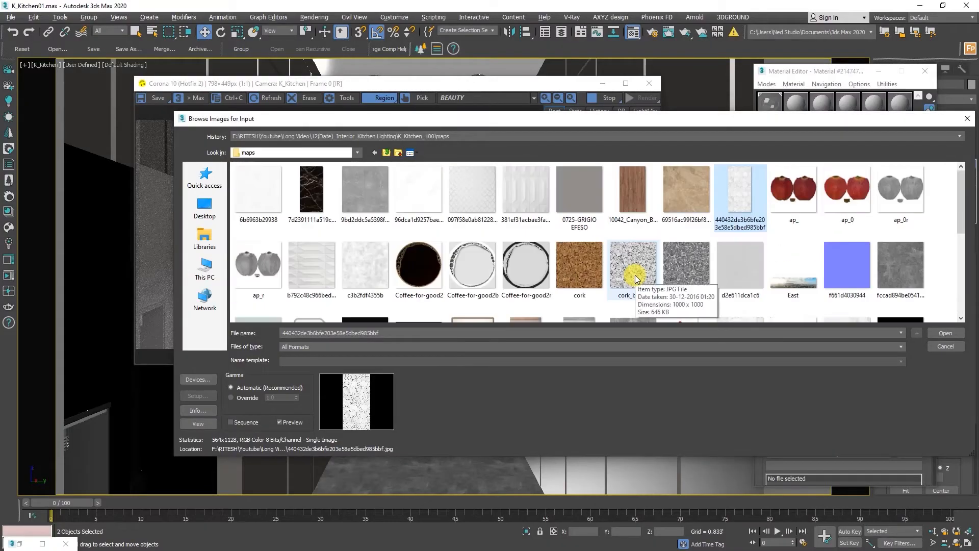
Step: Preview another white tile image, load 440432de3b6bfe203e58e5dbed985bbf.jpg as the backsplash's base color bitmap, and check the wall in the render
{"action": "right_click", "coordinate": [472, 190]}
{"action": "left_click", "coordinate": [489, 207]}
{"action": "key", "text": "Escape"}
{"action": "left_click", "coordinate": [740, 194]}
{"action": "left_click", "coordinate": [946, 332]}
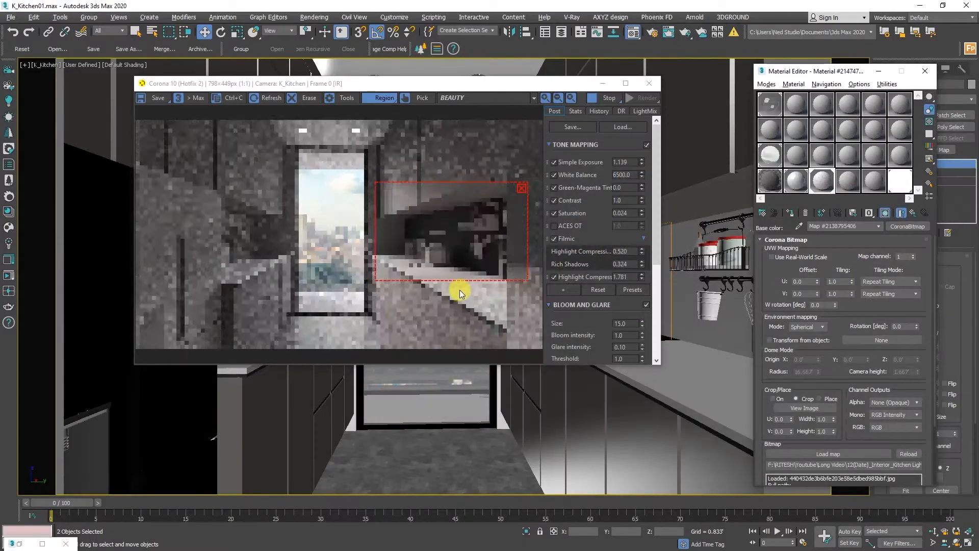
{"action": "scroll", "coordinate": [486, 233], "scroll_direction": "down", "scroll_amount": 1}
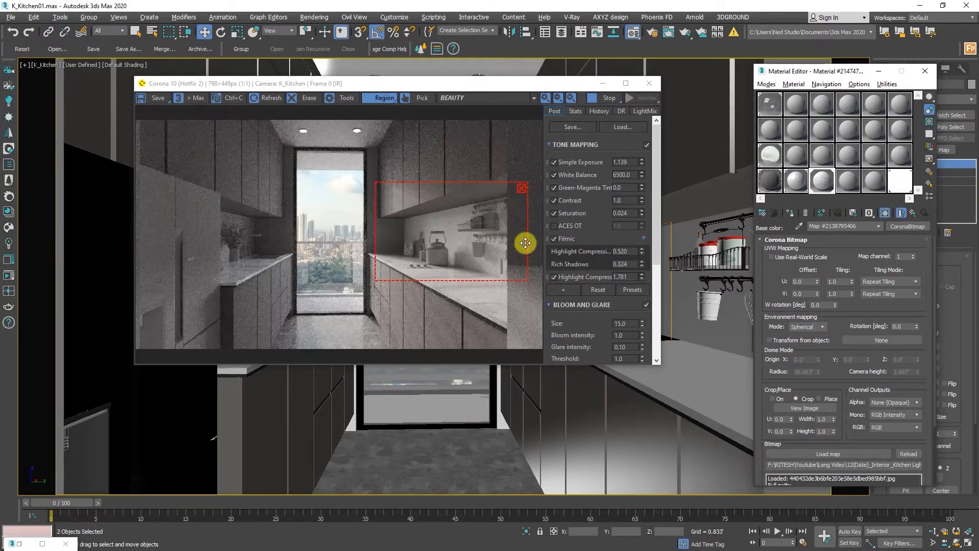
Step: Set the backsplash material's roughness to 0.1, raise it to 0.2, and check the wall's reflections in the render
{"action": "left_click", "coordinate": [914, 214]}
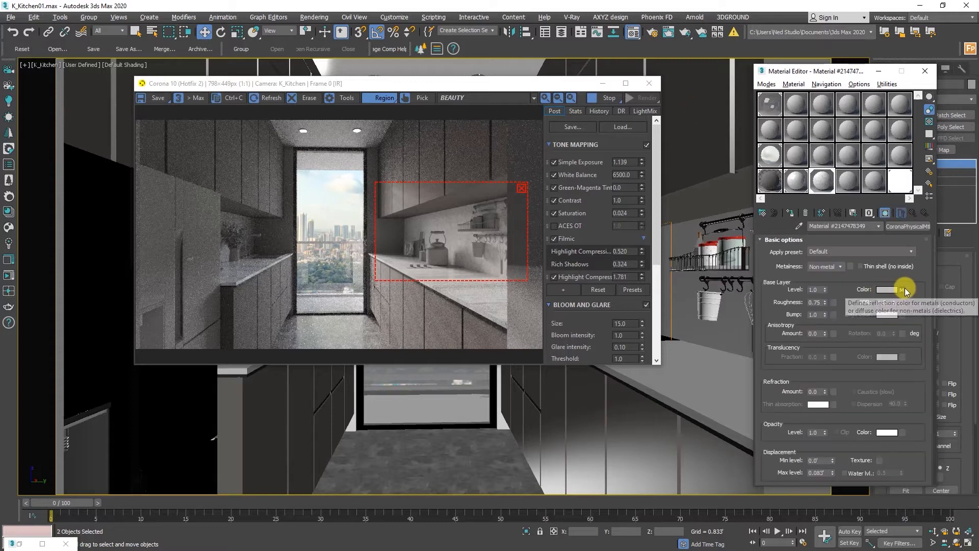
{"action": "left_click", "coordinate": [902, 290]}
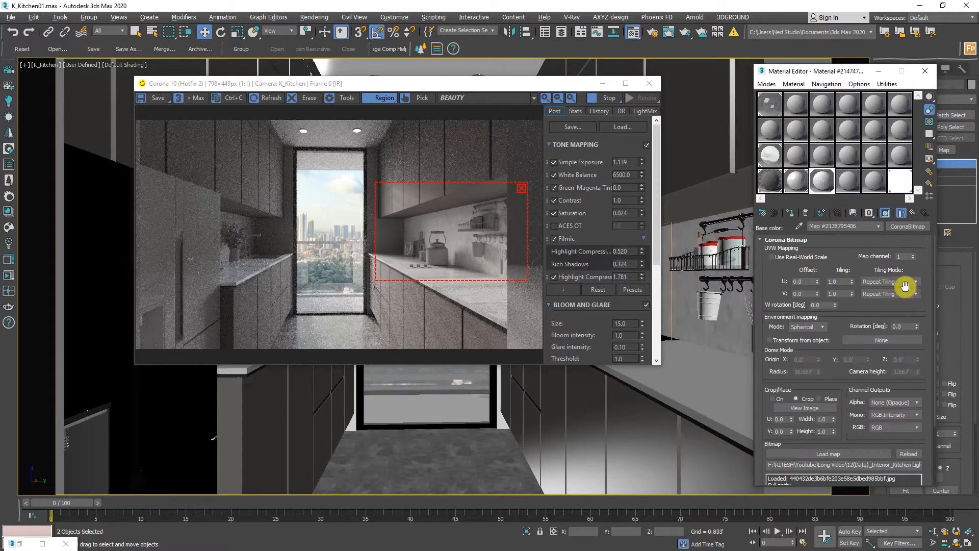
{"action": "left_click", "coordinate": [912, 213]}
{"action": "type", "text": "0.1"}
{"action": "key", "text": "Return"}
{"action": "scroll", "coordinate": [454, 233], "scroll_direction": "up", "scroll_amount": 1}
{"action": "scroll", "coordinate": [454, 232], "scroll_direction": "down", "scroll_amount": 1}
{"action": "type", "text": "0.2"}
{"action": "key", "text": "Return"}
{"action": "scroll", "coordinate": [470, 225], "scroll_direction": "up", "scroll_amount": 1}
{"action": "scroll", "coordinate": [472, 228], "scroll_direction": "down", "scroll_amount": 1}
{"action": "scroll", "coordinate": [472, 228], "scroll_direction": "up", "scroll_amount": 1}
{"action": "scroll", "coordinate": [473, 227], "scroll_direction": "down", "scroll_amount": 1}
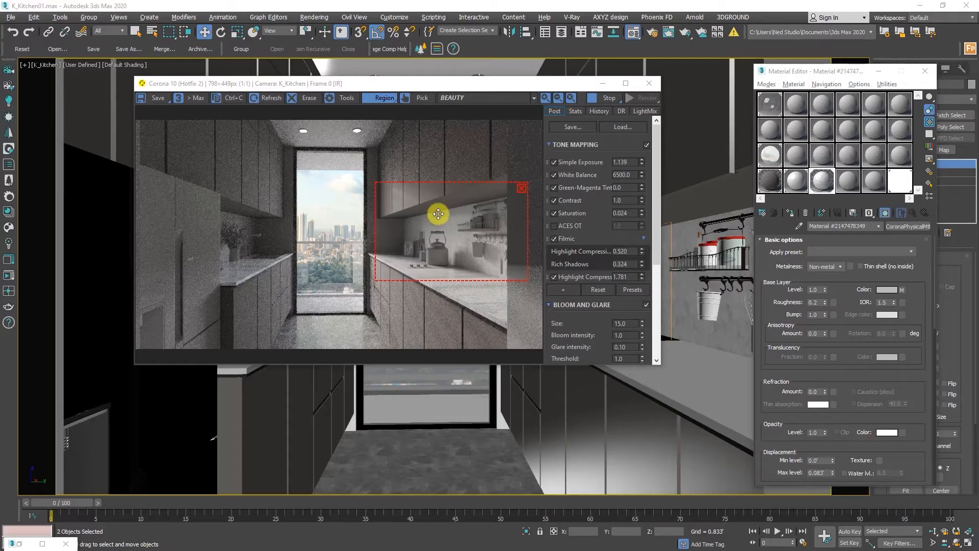
{"action": "scroll", "coordinate": [498, 247], "scroll_direction": "up", "scroll_amount": 1}
{"action": "scroll", "coordinate": [499, 248], "scroll_direction": "down", "scroll_amount": 1}
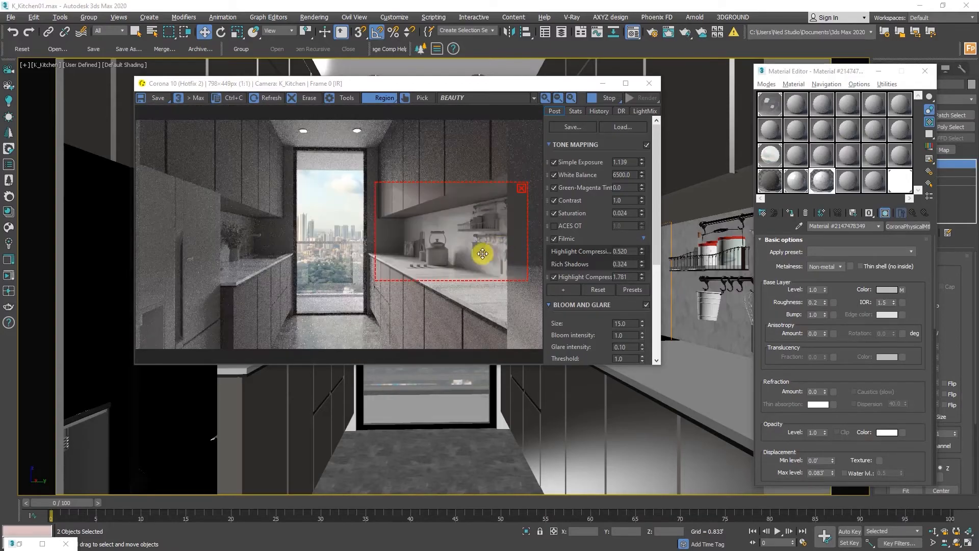
Step: Add a second render region around the wall behind the potted plant and inspect the backsplash up close
{"action": "left_click", "coordinate": [815, 301]}
{"action": "left_click_drag", "start_coordinate": [210, 199], "coordinate": [276, 273]}
{"action": "scroll", "coordinate": [225, 255], "scroll_direction": "up", "scroll_amount": 2}
{"action": "scroll", "coordinate": [225, 255], "scroll_direction": "down", "scroll_amount": 2}
{"action": "scroll", "coordinate": [225, 254], "scroll_direction": "up", "scroll_amount": 2}
{"action": "scroll", "coordinate": [225, 254], "scroll_direction": "down", "scroll_amount": 1}
{"action": "scroll", "coordinate": [415, 218], "scroll_direction": "down", "scroll_amount": 1}
{"action": "scroll", "coordinate": [494, 230], "scroll_direction": "up", "scroll_amount": 1}
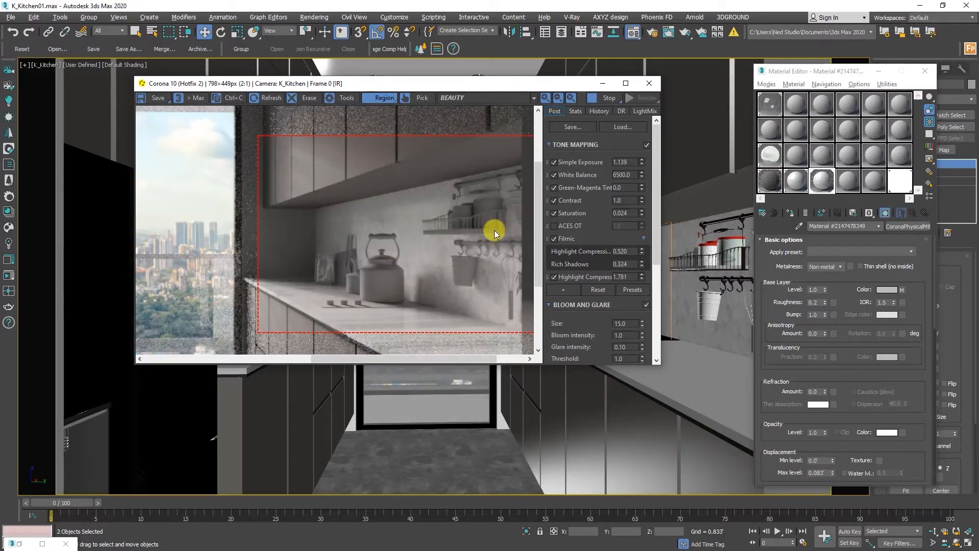
{"action": "scroll", "coordinate": [494, 232], "scroll_direction": "down", "scroll_amount": 1}
Step: Replace the backsplash's base color bitmap with a Color Correction map that keeps the bitmap as its sub-map
{"action": "left_click", "coordinate": [901, 289]}
{"action": "left_click", "coordinate": [907, 226]}
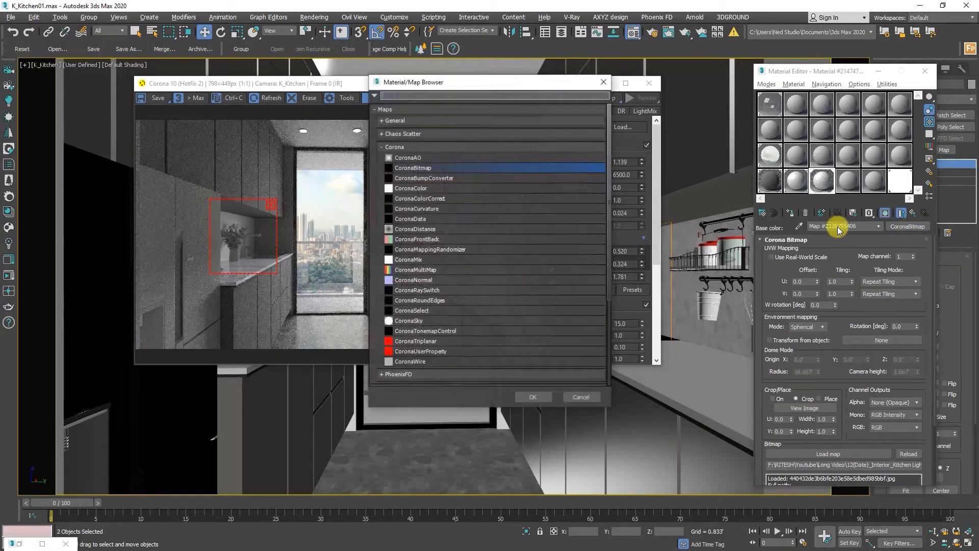
{"action": "left_click", "coordinate": [409, 122]}
{"action": "double_click", "coordinate": [420, 191]}
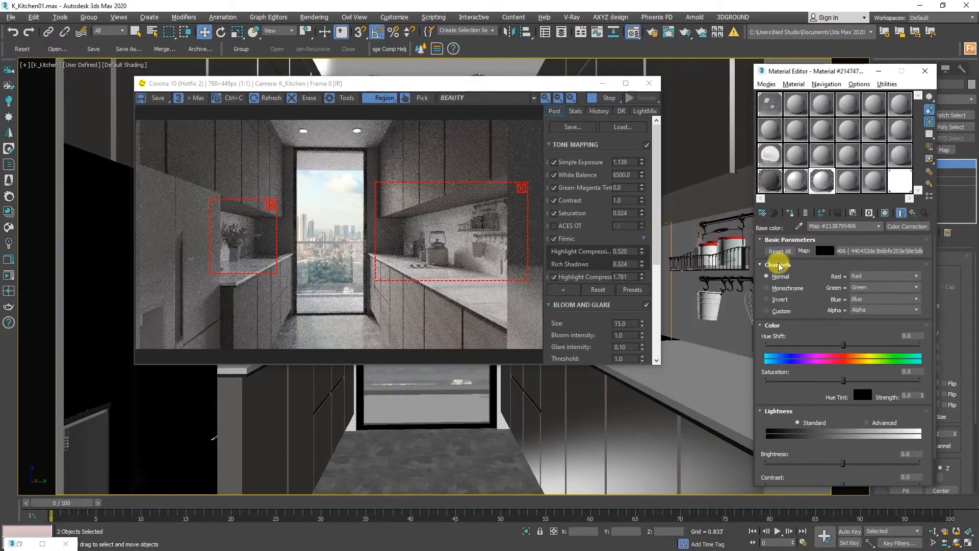
Step: Set the Color Correction's advanced lightness RGB gamma/contrast to 0.6 and check the backsplash in the render
{"action": "left_click", "coordinate": [844, 413]}
{"action": "type", "text": "0.90.6"}
{"action": "key", "text": "Return"}
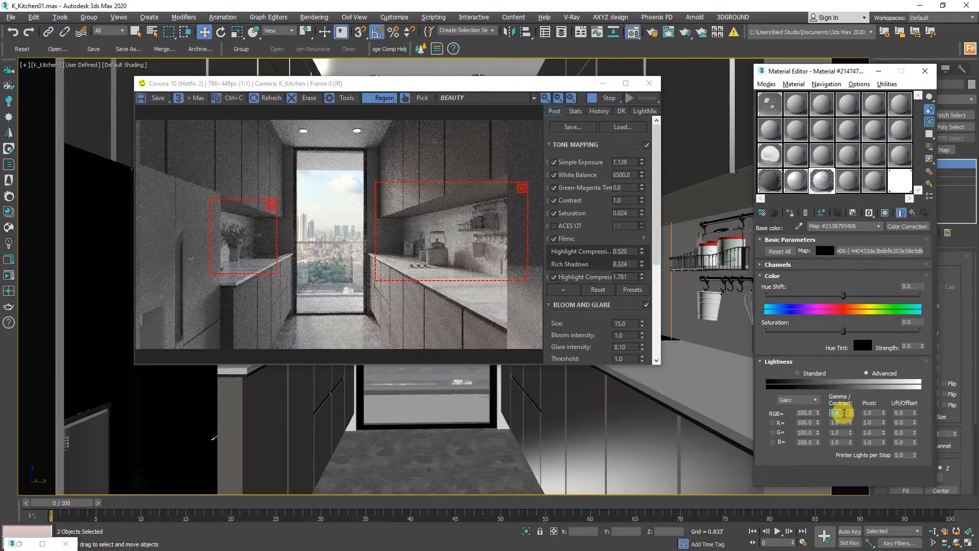
{"action": "scroll", "coordinate": [476, 240], "scroll_direction": "up", "scroll_amount": 2}
{"action": "scroll", "coordinate": [475, 240], "scroll_direction": "down", "scroll_amount": 2}
{"action": "scroll", "coordinate": [492, 246], "scroll_direction": "up", "scroll_amount": 1}
{"action": "scroll", "coordinate": [531, 233], "scroll_direction": "down", "scroll_amount": 1}
Step: Remove both render regions and set the backsplash material's roughness to 0.15
{"action": "left_click", "coordinate": [522, 188]}
{"action": "left_click", "coordinate": [271, 204]}
{"action": "left_click", "coordinate": [914, 214]}
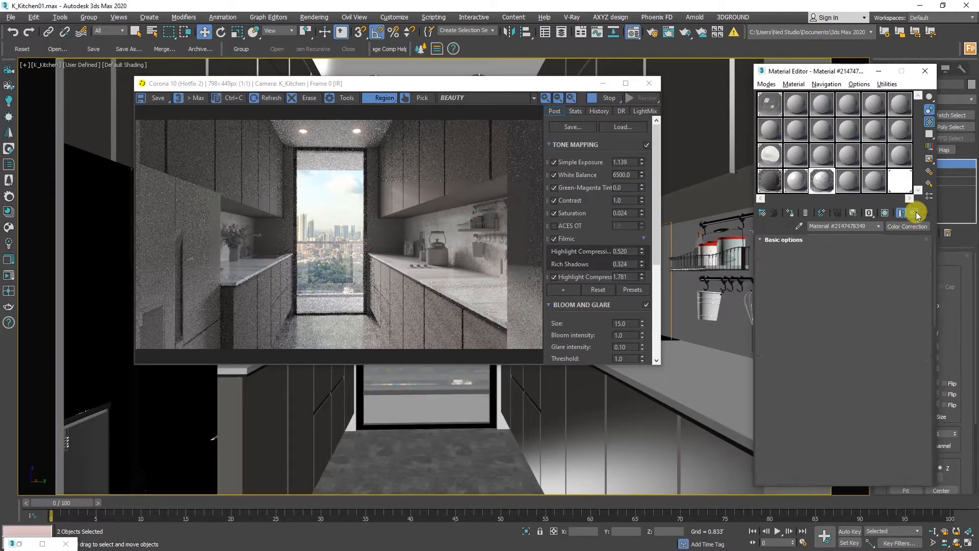
{"action": "double_click", "coordinate": [819, 302]}
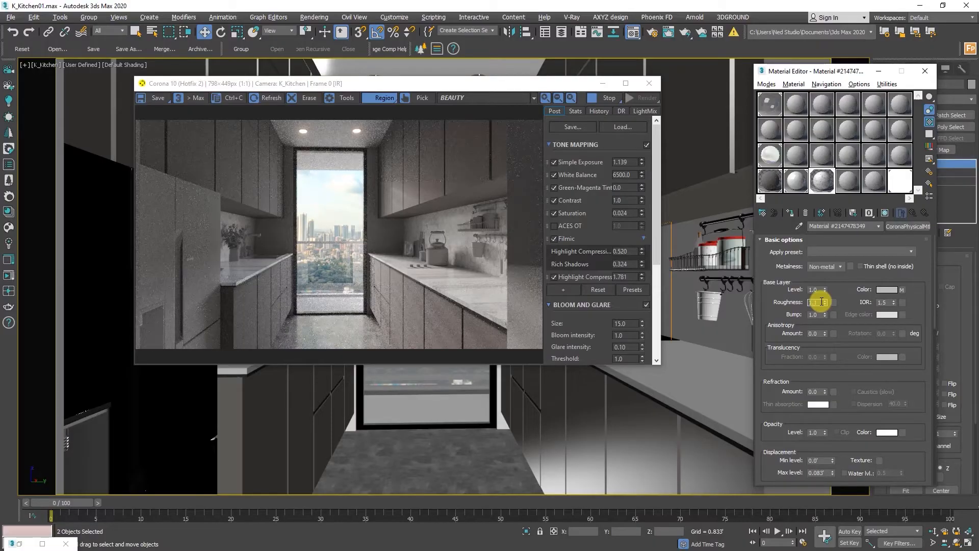
{"action": "type", "text": "0.15"}
{"action": "key", "text": "Return"}
Step: Examine the backsplash behind the kettle in the render using a temporary render region
{"action": "left_click_drag", "start_coordinate": [394, 199], "coordinate": [516, 278]}
{"action": "left_click", "coordinate": [511, 204]}
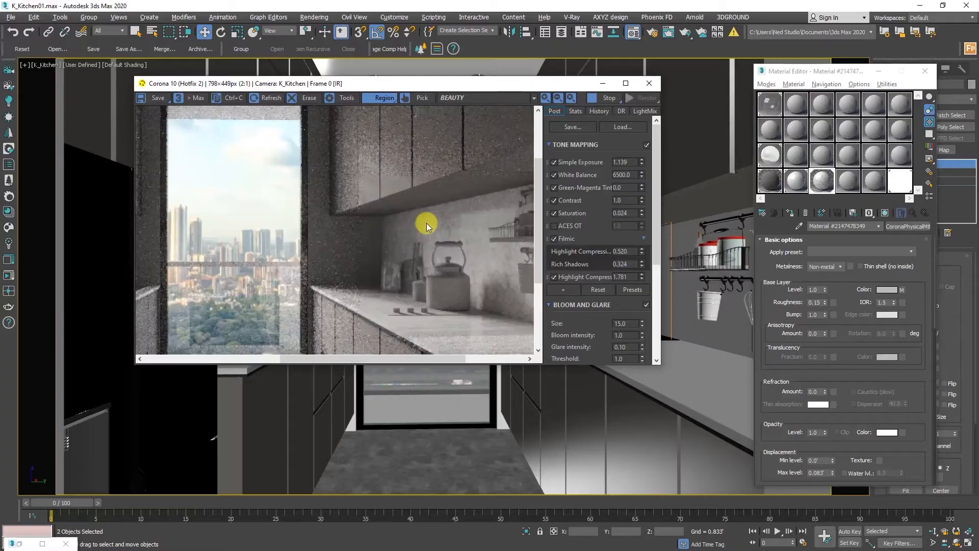
{"action": "scroll", "coordinate": [481, 277], "scroll_direction": "up", "scroll_amount": 1}
{"action": "scroll", "coordinate": [435, 268], "scroll_direction": "down", "scroll_amount": 1}
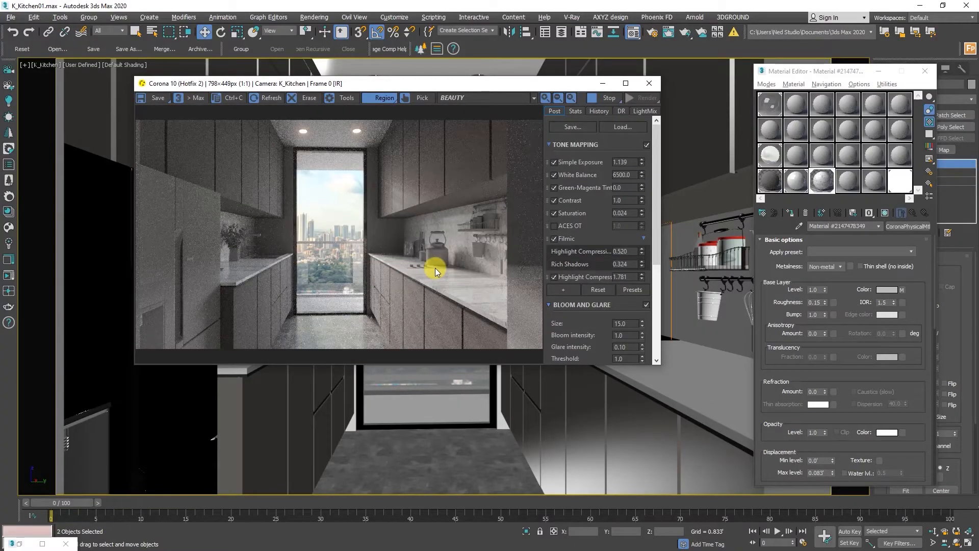
Step: Pick the material of the wall beside the window, COL_003_Base, and replace it with a CoronaPhysicalMtl
{"action": "left_click_drag", "start_coordinate": [464, 84], "coordinate": [478, 227]}
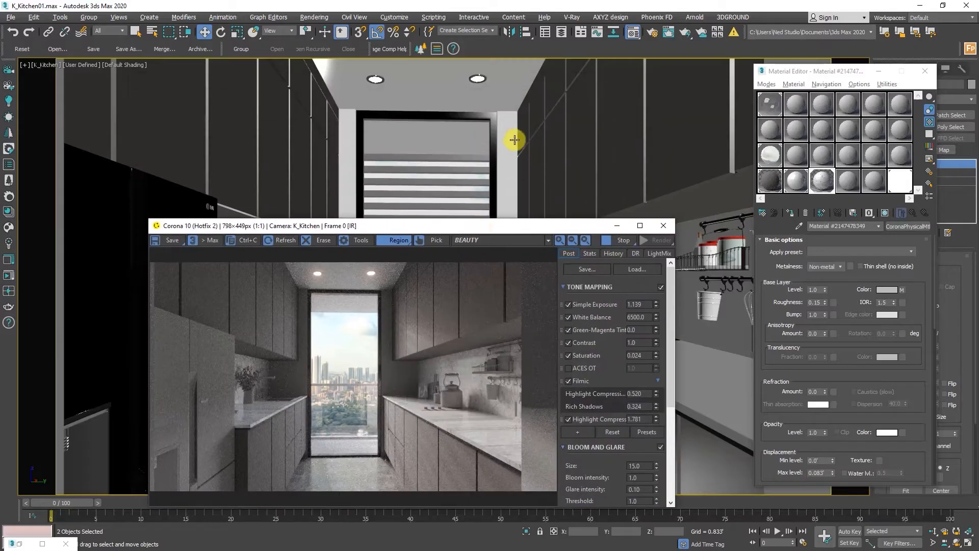
{"action": "left_click", "coordinate": [799, 226]}
{"action": "left_click", "coordinate": [492, 172]}
{"action": "left_click", "coordinate": [906, 225]}
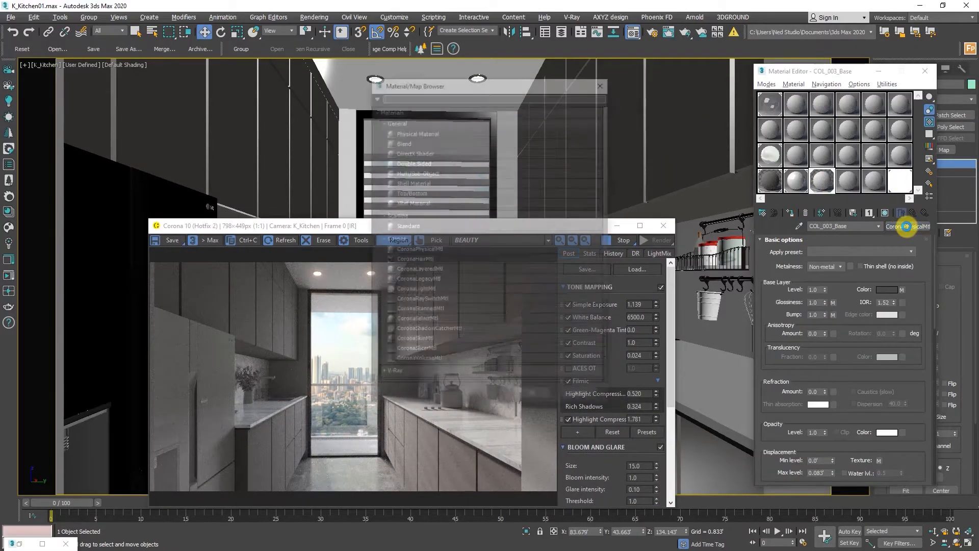
{"action": "double_click", "coordinate": [429, 250]}
Step: Select all objects that use COL_003_Base and exclude them from the render's material override
{"action": "right_click", "coordinate": [822, 185]}
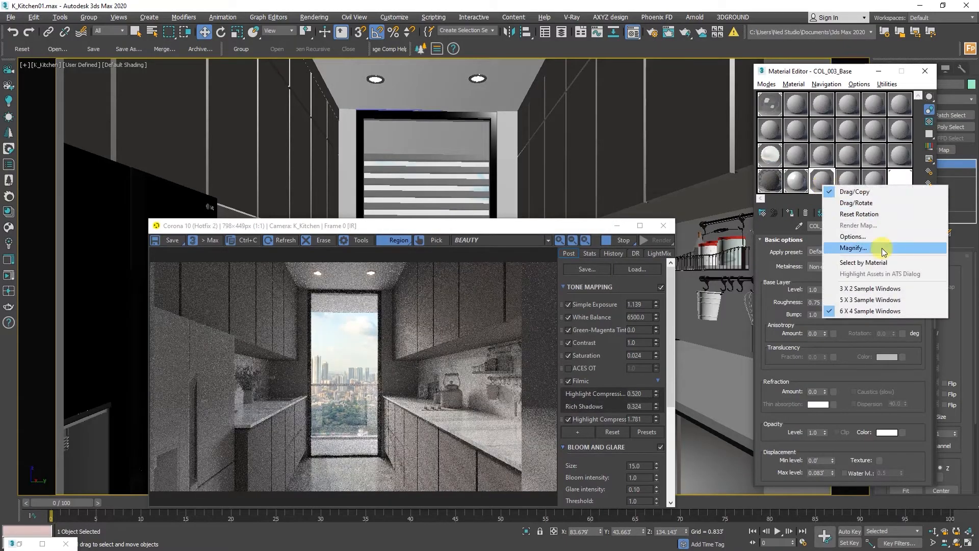
{"action": "left_click", "coordinate": [877, 263]}
{"action": "left_click", "coordinate": [167, 284]}
{"action": "left_click_drag", "start_coordinate": [410, 228], "coordinate": [416, 93]}
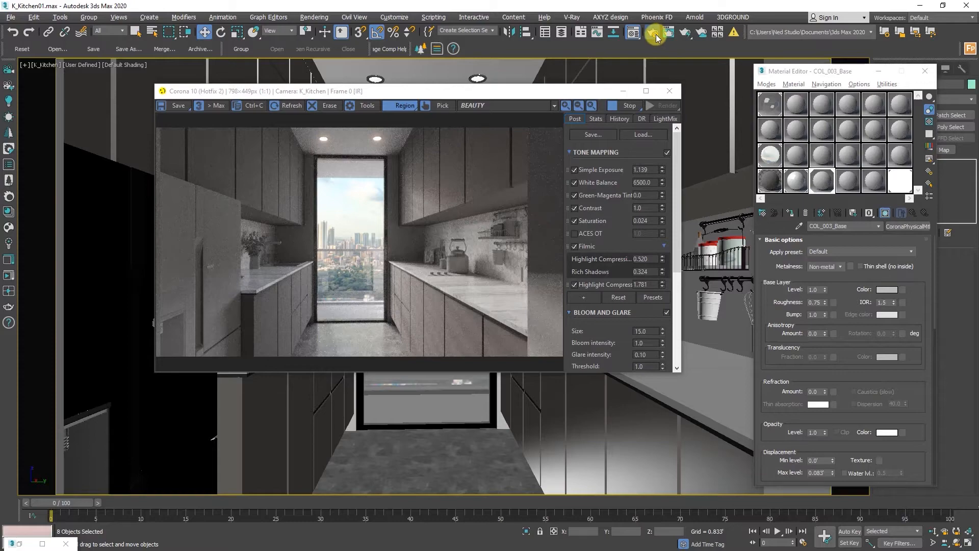
{"action": "left_click", "coordinate": [654, 35]}
{"action": "left_click", "coordinate": [704, 288]}
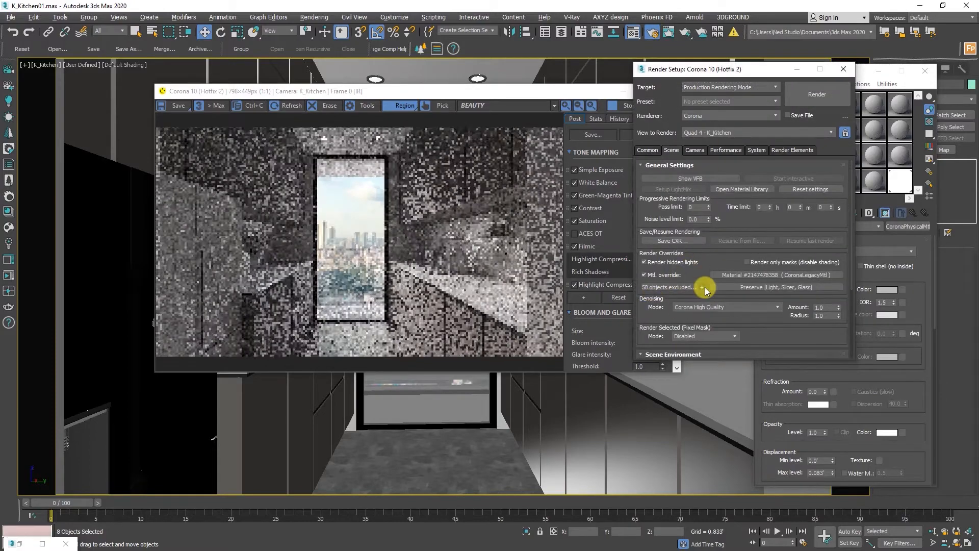
{"action": "left_click", "coordinate": [843, 69]}
Step: Adjust the COL_003_Base wall's base color in the render, trying values 255 and 180, and settle on 160
{"action": "left_click_drag", "start_coordinate": [411, 94], "coordinate": [376, 83]}
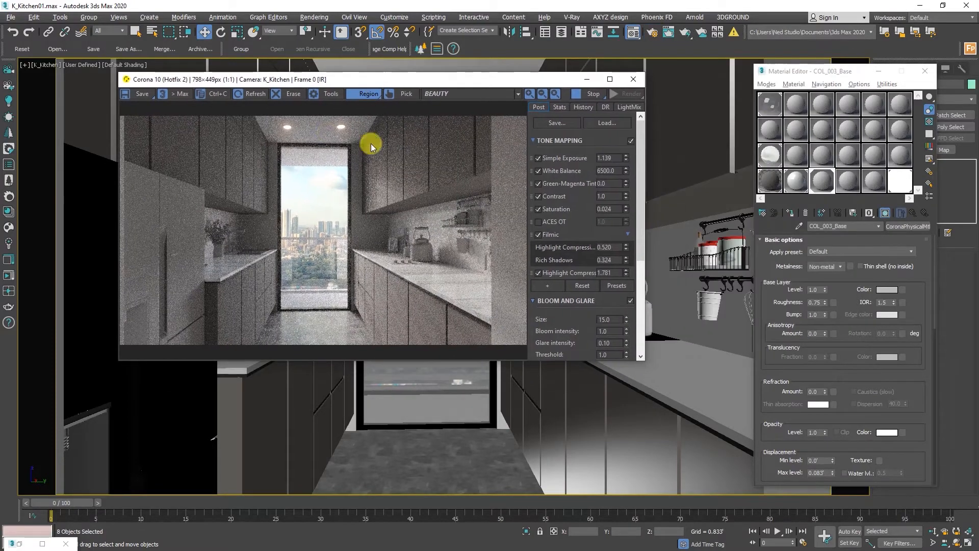
{"action": "left_click_drag", "start_coordinate": [322, 135], "coordinate": [402, 267]}
{"action": "left_click", "coordinate": [887, 289]}
{"action": "left_click_drag", "start_coordinate": [740, 159], "coordinate": [783, 159]}
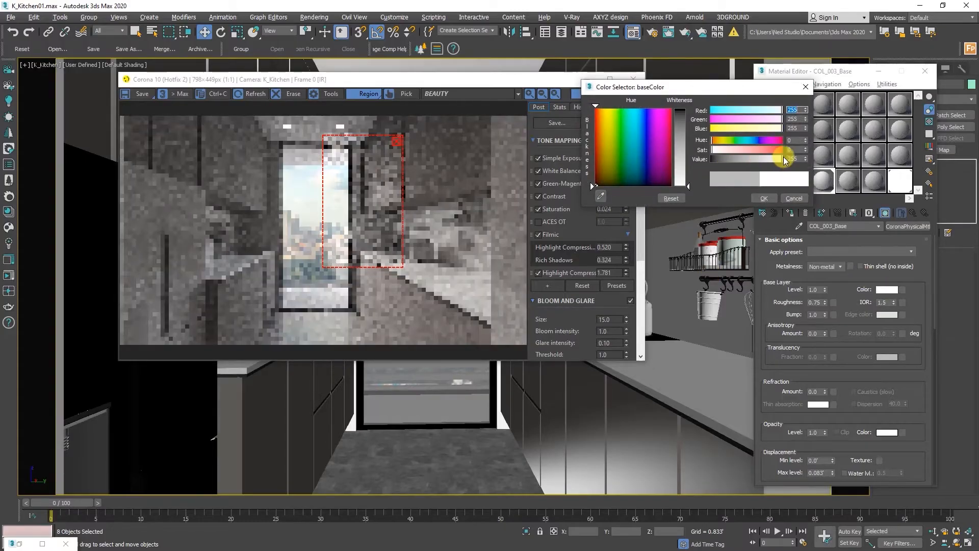
{"action": "left_click", "coordinate": [396, 139]}
{"action": "left_click_drag", "start_coordinate": [429, 256], "coordinate": [239, 71]}
{"action": "left_click", "coordinate": [422, 121]}
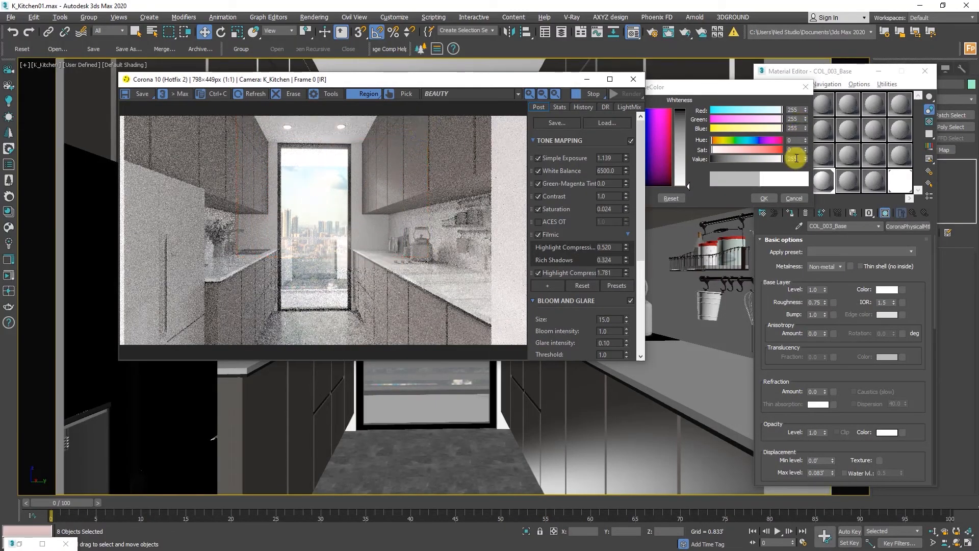
{"action": "double_click", "coordinate": [792, 158]}
{"action": "type", "text": "180"}
{"action": "key", "text": "Return"}
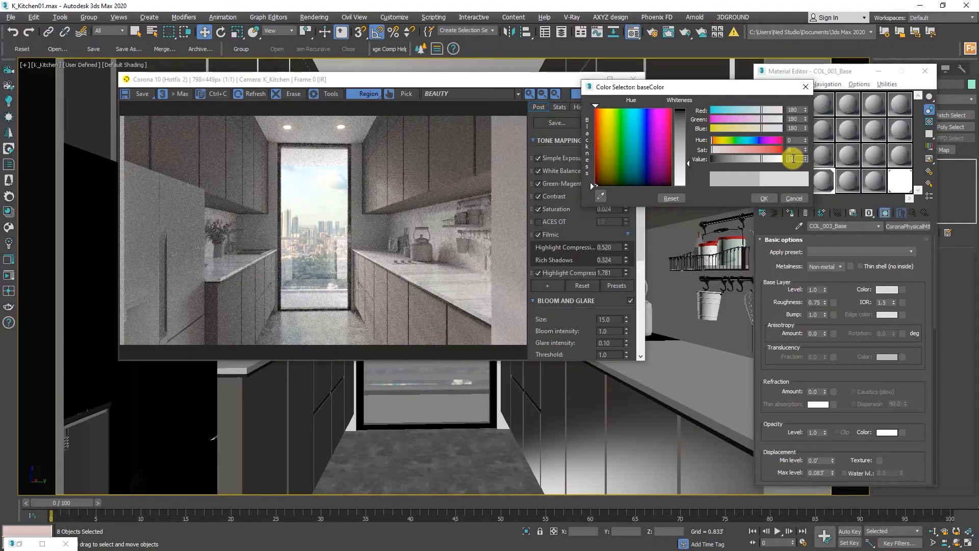
{"action": "type", "text": "160"}
{"action": "key", "text": "Return"}
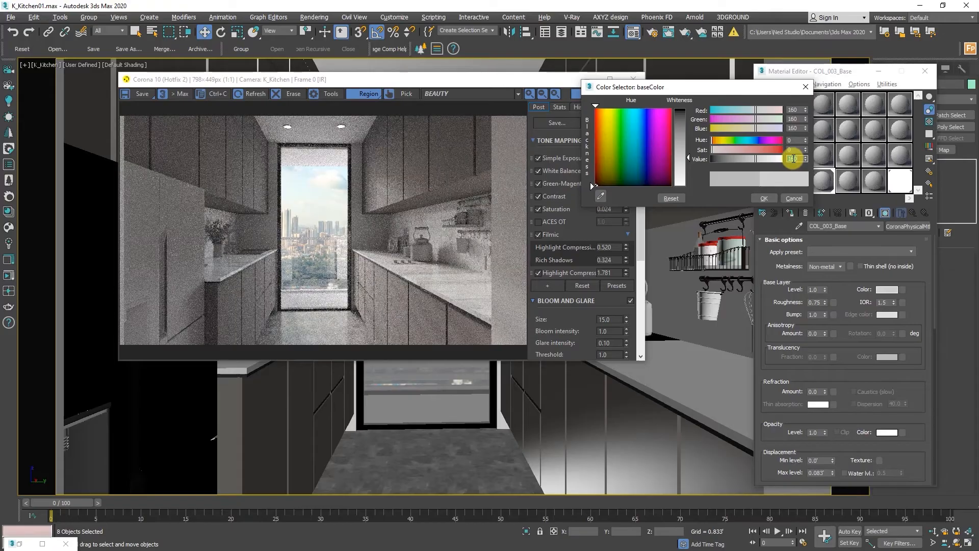
{"action": "left_click", "coordinate": [766, 197]}
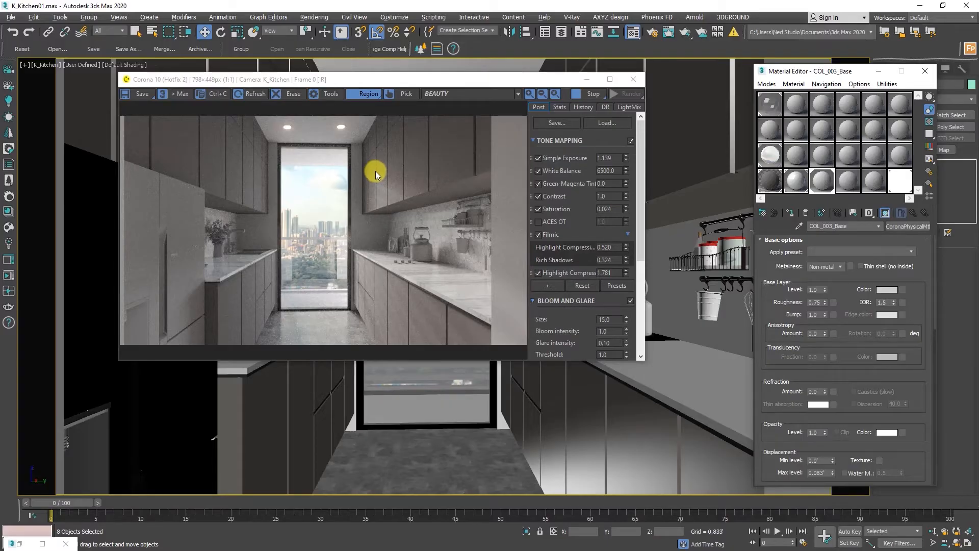
Step: Turn off the material override in the render's scene settings and collapse the Filmic tone mapping options
{"action": "left_click", "coordinate": [657, 34]}
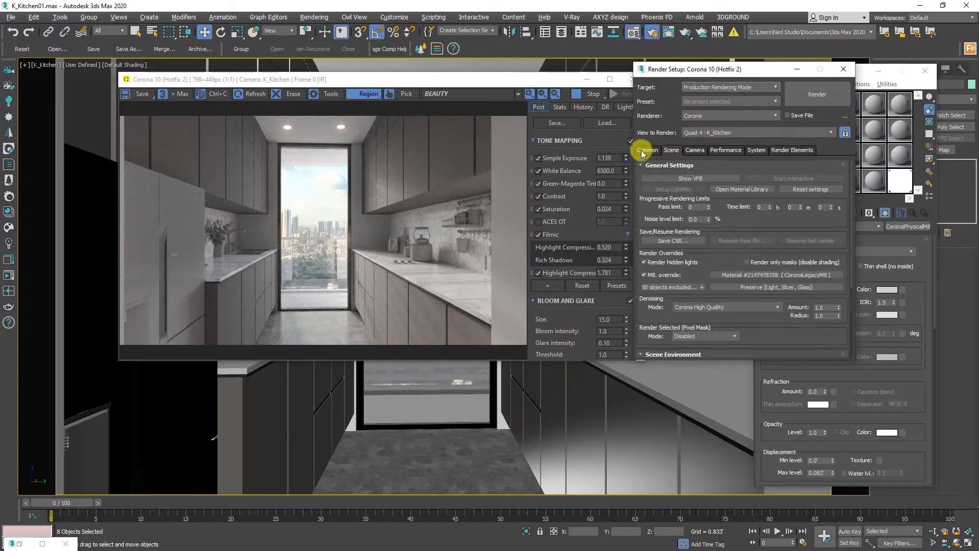
{"action": "left_click", "coordinate": [646, 150]}
{"action": "scroll", "coordinate": [649, 280], "scroll_direction": "down", "scroll_amount": 3}
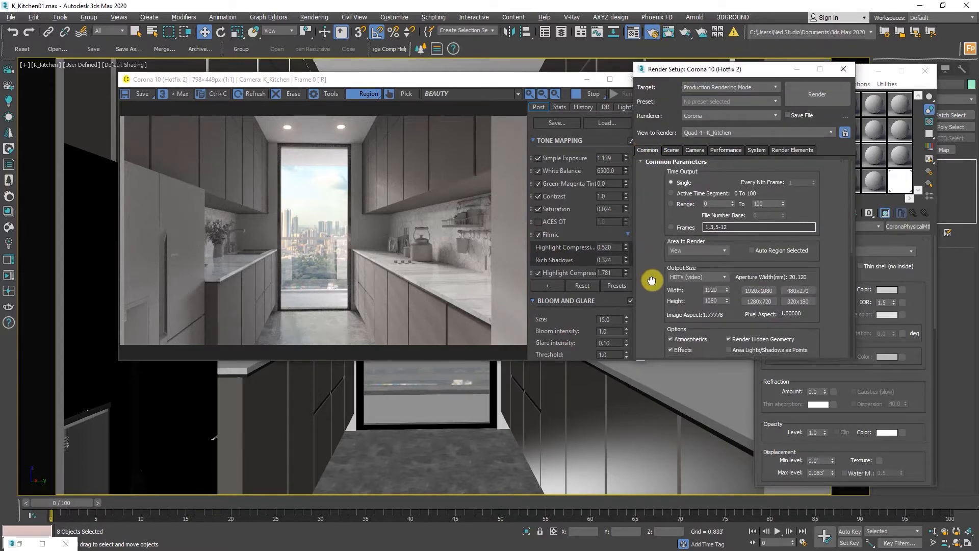
{"action": "left_click", "coordinate": [670, 150]}
{"action": "left_click_drag", "start_coordinate": [662, 275], "coordinate": [676, 246]}
{"action": "left_click", "coordinate": [651, 213]}
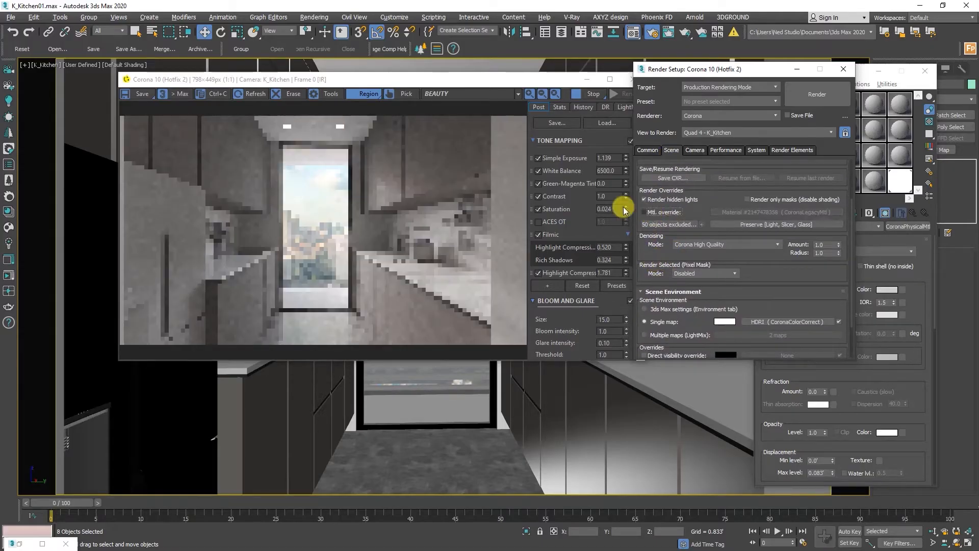
{"action": "left_click", "coordinate": [845, 68]}
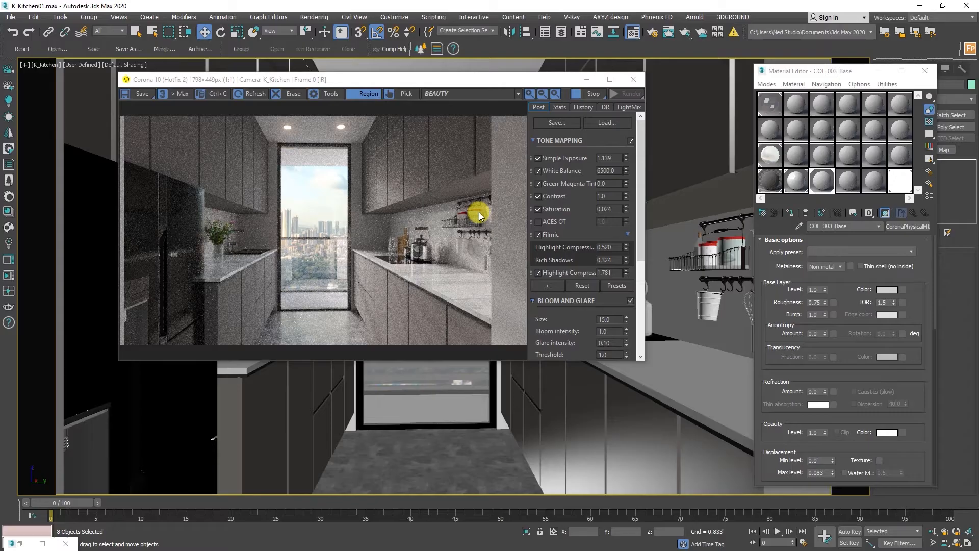
{"action": "left_click", "coordinate": [627, 234]}
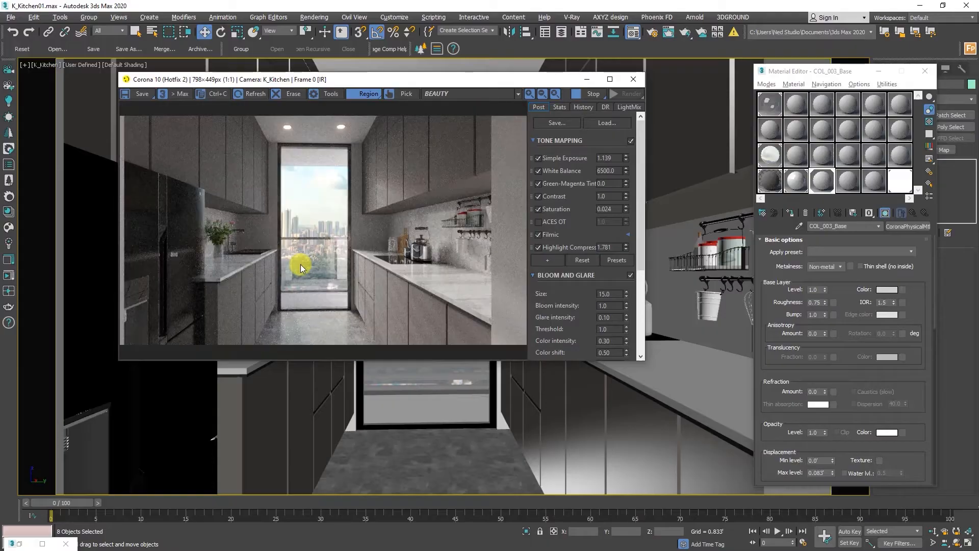
Step: Close the material editor, select the utensil rack, and locate it in a wireframe Top view of the split viewport layout
{"action": "left_click", "coordinate": [925, 71]}
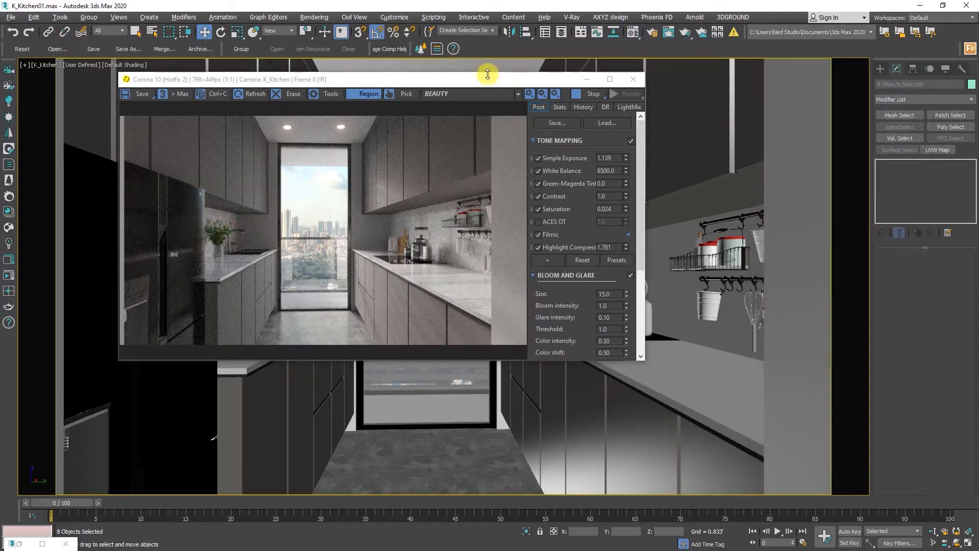
{"action": "left_click_drag", "start_coordinate": [464, 81], "coordinate": [518, 280]}
{"action": "left_click", "coordinate": [689, 260]}
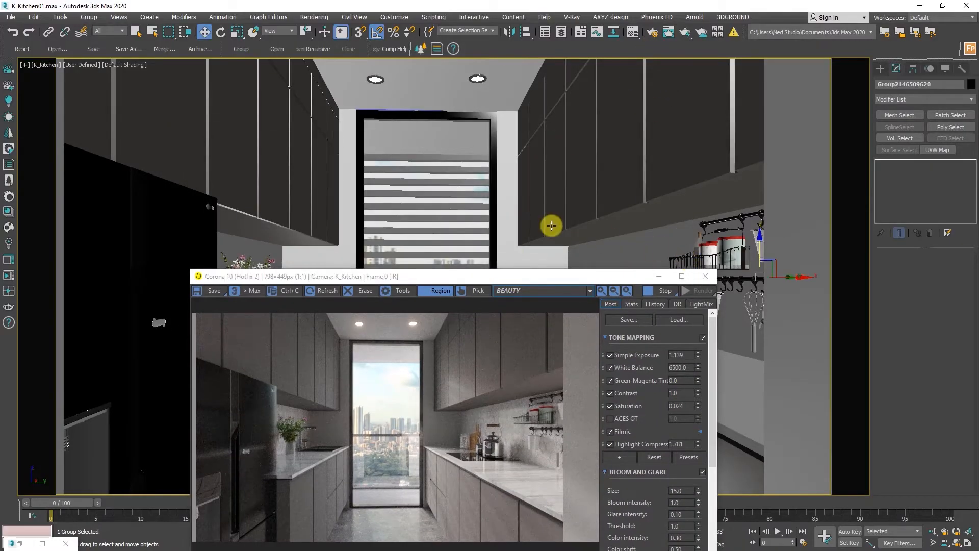
{"action": "key", "text": "alt+w"}
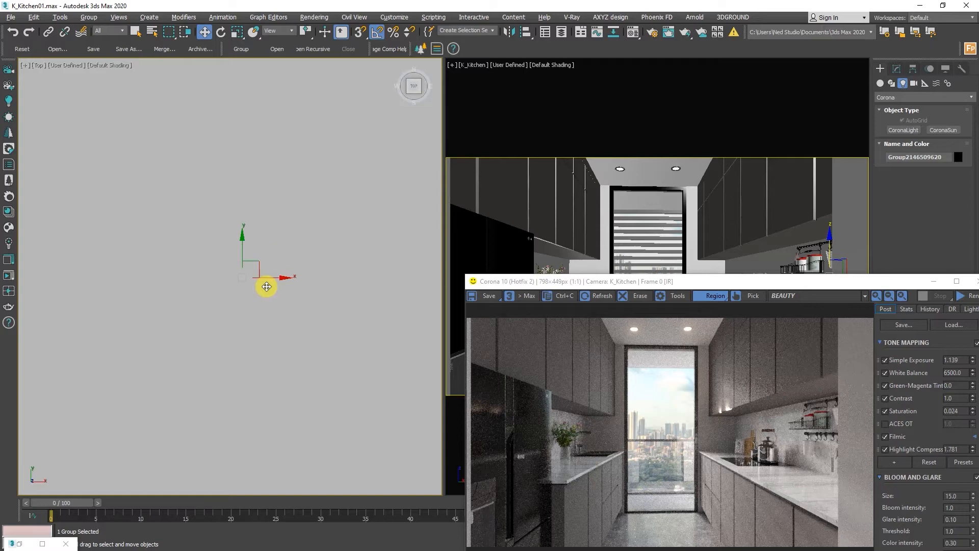
{"action": "key", "text": "F3"}
{"action": "scroll", "coordinate": [266, 286], "scroll_direction": "down", "scroll_amount": 10}
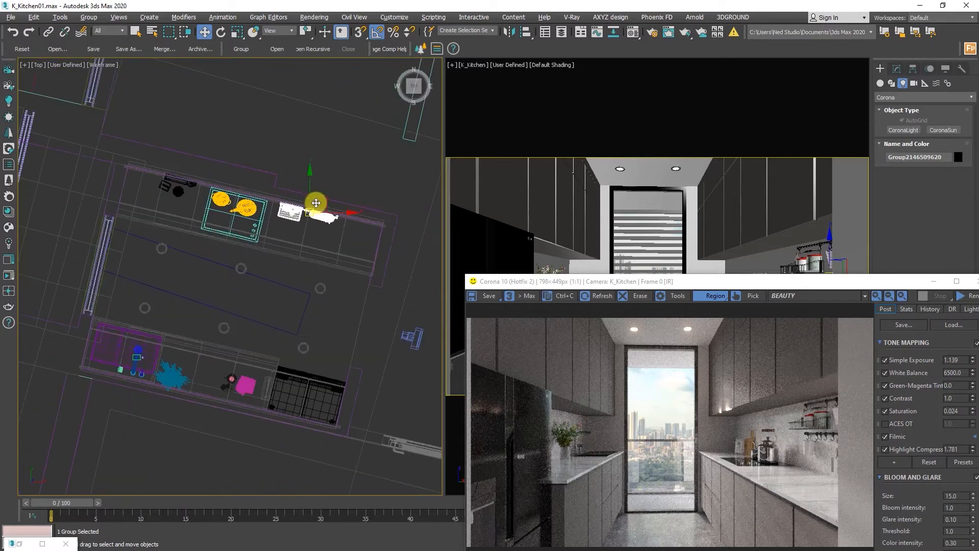
{"action": "left_click", "coordinate": [328, 160]}
Step: Create a long, narrow rectangular CoronaLight over the rack-side counter in the Top view and align it along the backsplash wall
{"action": "left_click", "coordinate": [903, 130]}
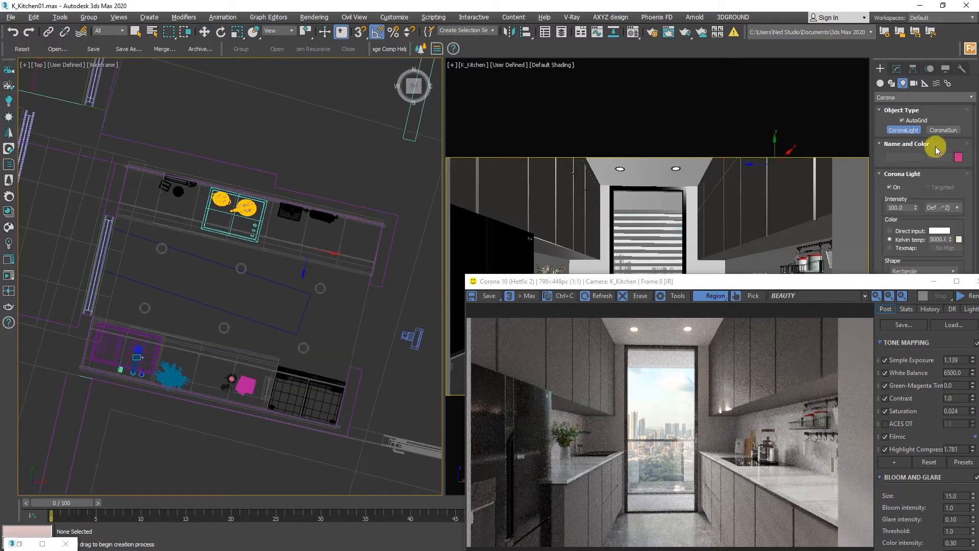
{"action": "left_click_drag", "start_coordinate": [380, 219], "coordinate": [120, 218]}
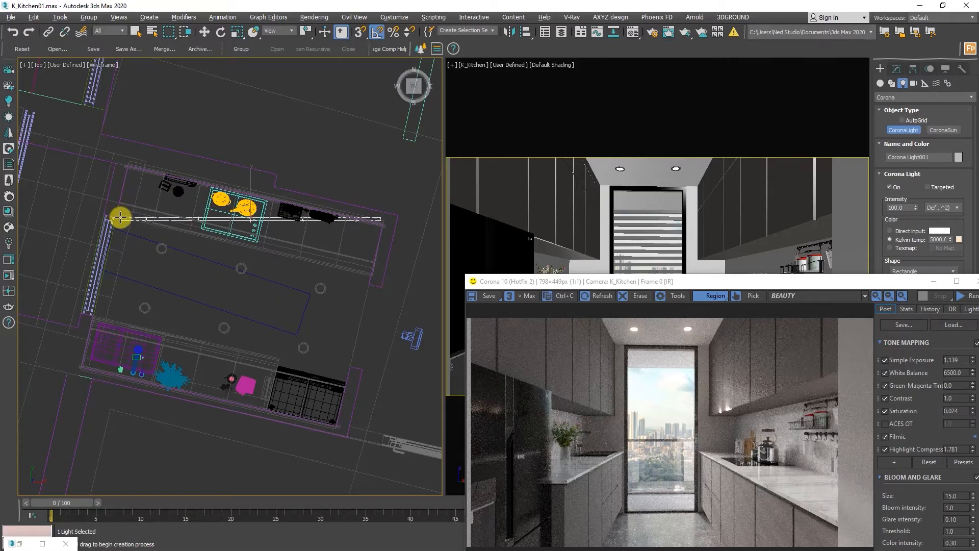
{"action": "key", "text": "e"}
{"action": "left_click_drag", "start_coordinate": [235, 193], "coordinate": [263, 188]}
{"action": "key", "text": "w"}
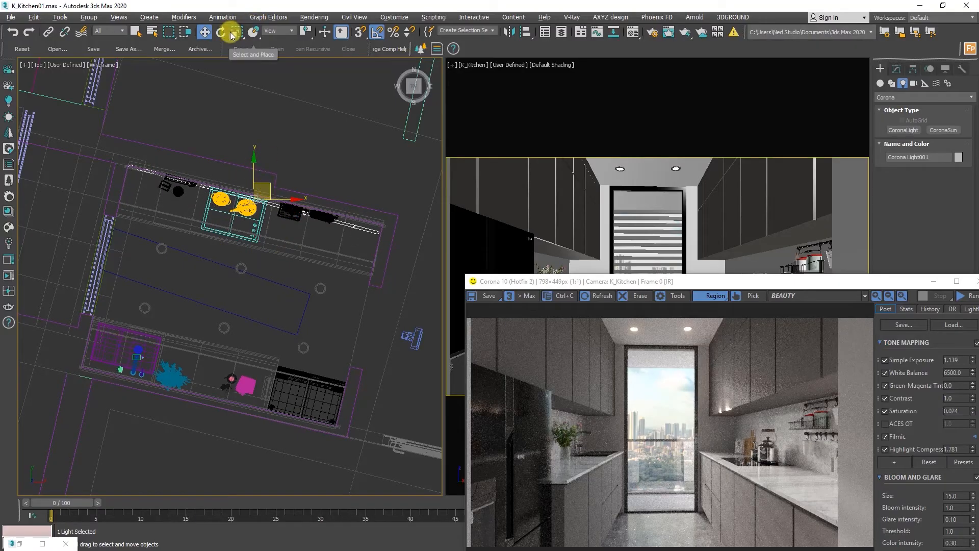
Step: Rotate the long CoronaLight by about 2 degrees in the Top view, without angle snapping, so it runs parallel to the backsplash wall
{"action": "left_click", "coordinate": [377, 32]}
{"action": "scroll", "coordinate": [283, 172], "scroll_direction": "up", "scroll_amount": 2}
{"action": "key", "text": "e"}
{"action": "left_click_drag", "start_coordinate": [272, 186], "coordinate": [272, 184]}
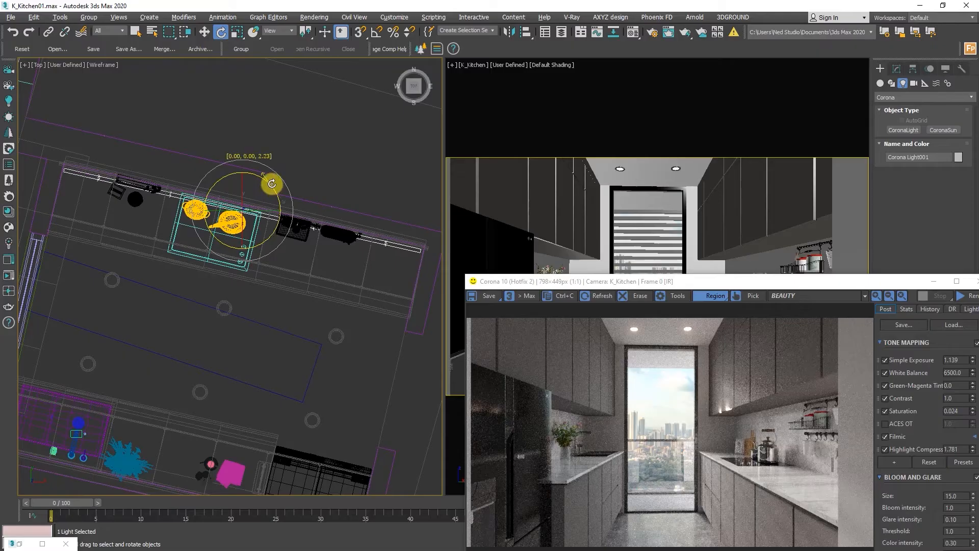
Step: Center the light's Z position on the plant on the opposite counter, then raise it to just under the wall cabinets
{"action": "key", "text": "w"}
{"action": "key", "text": "alt+a"}
{"action": "left_click", "coordinate": [546, 266]}
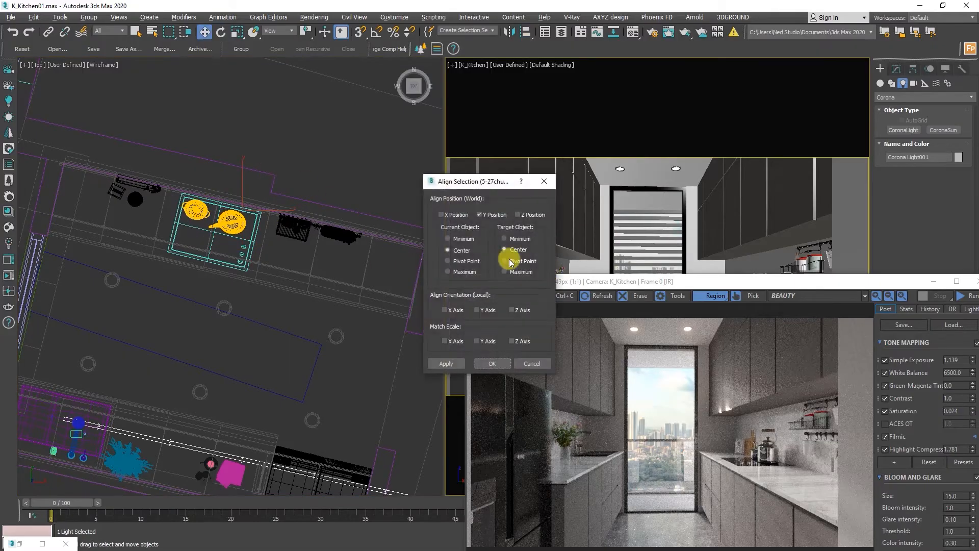
{"action": "left_click", "coordinate": [448, 215]}
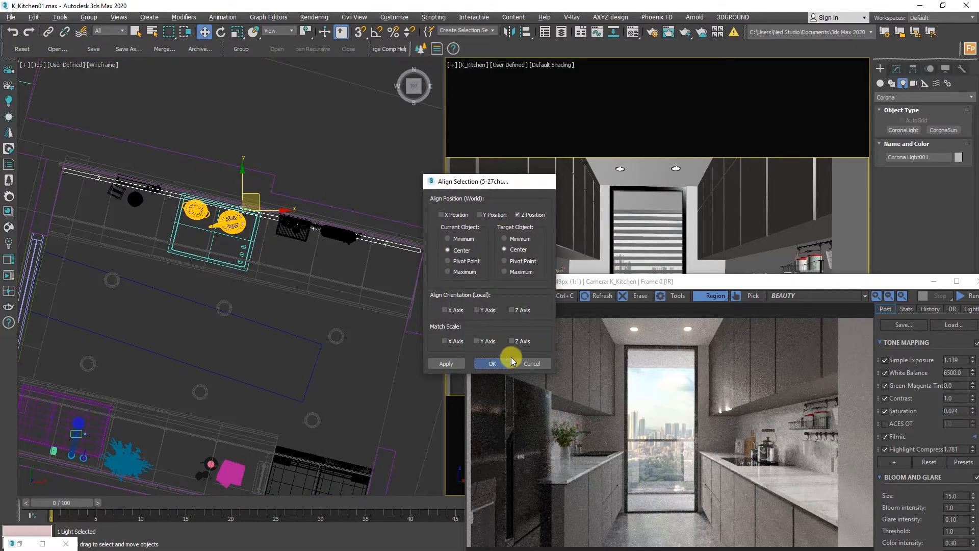
{"action": "left_click", "coordinate": [492, 363]}
{"action": "left_click_drag", "start_coordinate": [587, 289], "coordinate": [507, 399]}
{"action": "left_click_drag", "start_coordinate": [776, 246], "coordinate": [774, 217]}
Step: Lower the light by about 0.020' in a maximized Perspective view so it sits just below the cabinet underside
{"action": "key", "text": "alt+w"}
{"action": "key", "text": "p"}
{"action": "key", "text": "z"}
{"action": "middle_click_drag", "start_coordinate": [304, 267], "coordinate": [819, 323], "text": "alt"}
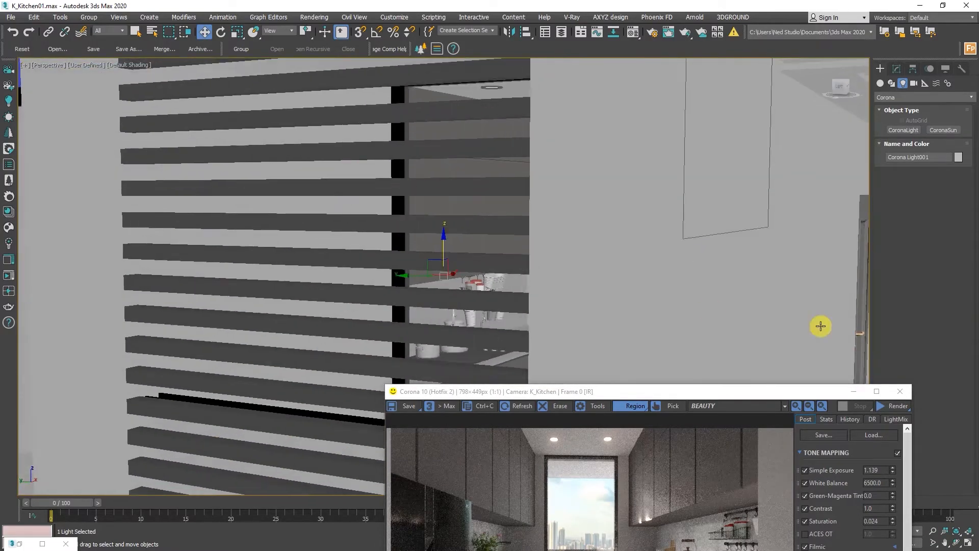
{"action": "scroll", "coordinate": [469, 286], "scroll_direction": "up", "scroll_amount": 6}
{"action": "middle_click_drag", "start_coordinate": [470, 258], "coordinate": [477, 65], "text": "alt"}
{"action": "middle_click_drag", "start_coordinate": [586, 146], "coordinate": [494, 159], "text": "alt"}
{"action": "scroll", "coordinate": [483, 139], "scroll_direction": "up", "scroll_amount": 5}
{"action": "scroll", "coordinate": [483, 139], "scroll_direction": "down", "scroll_amount": 5}
{"action": "scroll", "coordinate": [482, 169], "scroll_direction": "up", "scroll_amount": 5}
{"action": "left_click", "coordinate": [897, 69]}
{"action": "left_click_drag", "start_coordinate": [730, 392], "coordinate": [439, 218]}
{"action": "scroll", "coordinate": [912, 402], "scroll_direction": "down", "scroll_amount": 1}
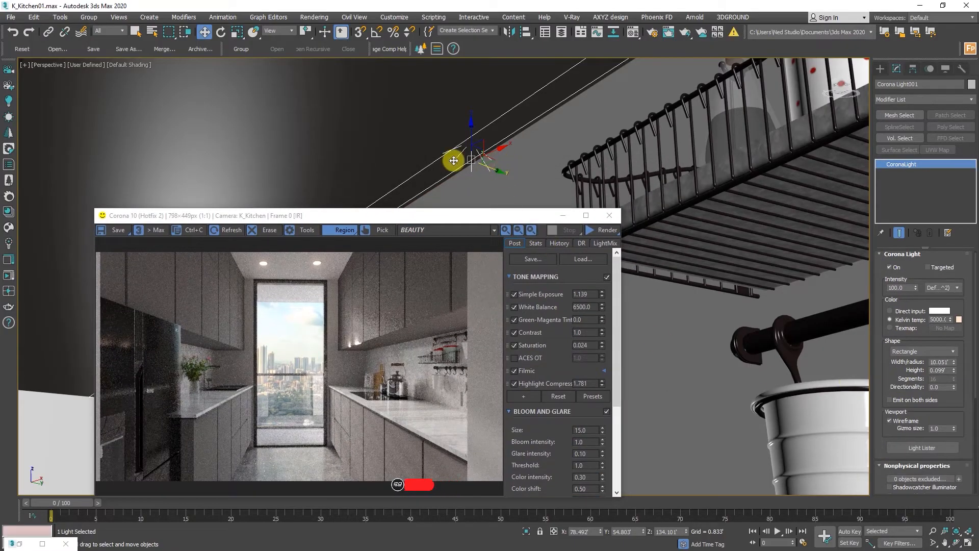
{"action": "middle_click_drag", "start_coordinate": [454, 158], "coordinate": [458, 160], "text": "alt"}
{"action": "left_click_drag", "start_coordinate": [470, 125], "coordinate": [468, 131]}
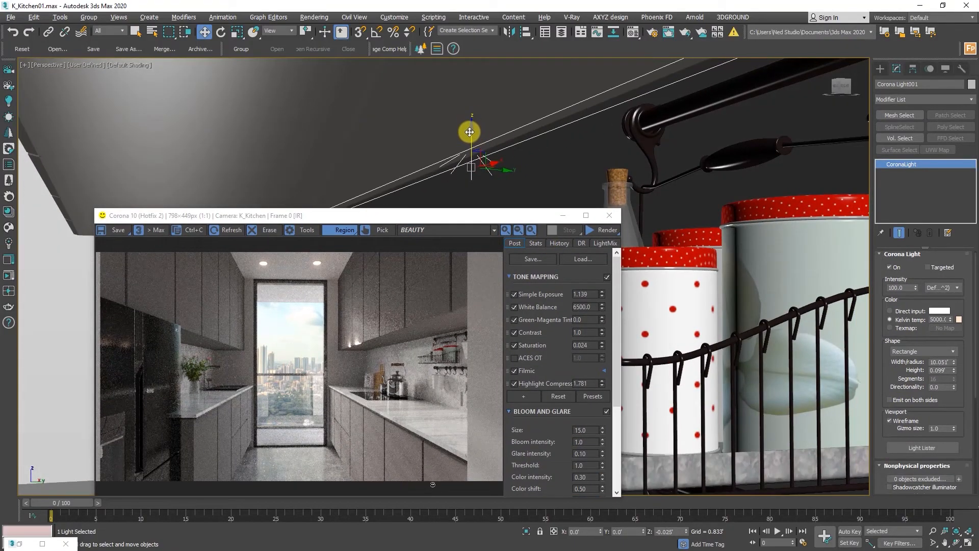
Step: Start the interactive render and reset the light's Kelvin temperature to 6500
{"action": "left_click", "coordinate": [612, 230]}
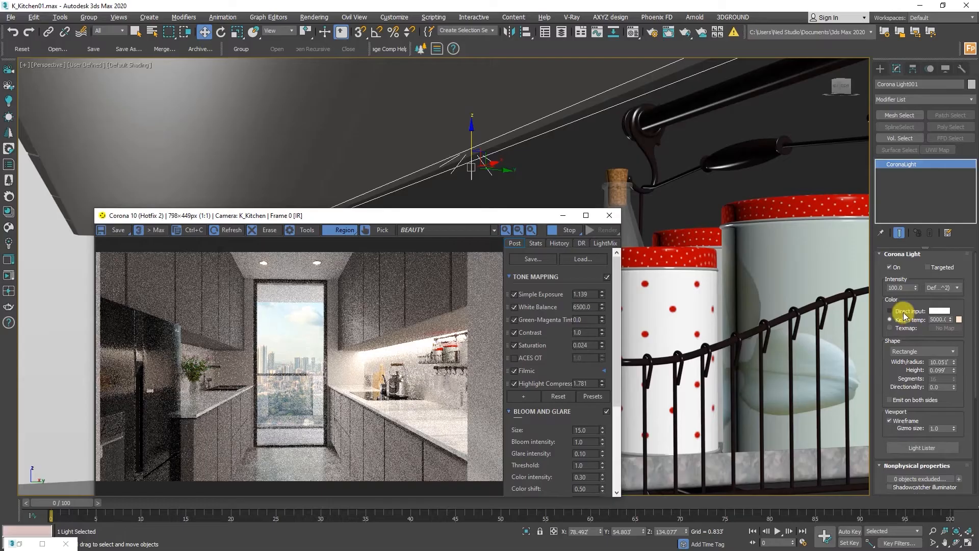
{"action": "right_click", "coordinate": [957, 321]}
{"action": "left_click_drag", "start_coordinate": [486, 218], "coordinate": [400, 172]}
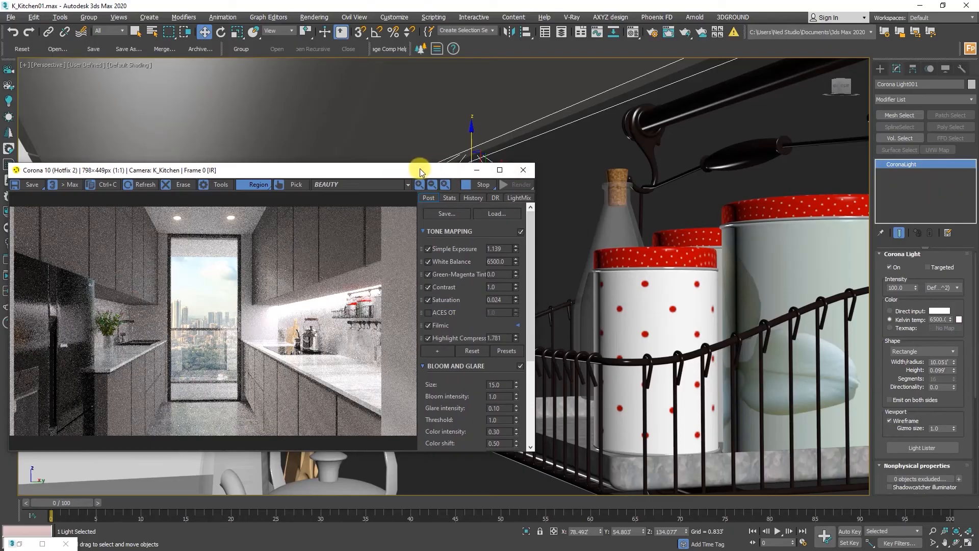
{"action": "left_click_drag", "start_coordinate": [420, 170], "coordinate": [283, 98]}
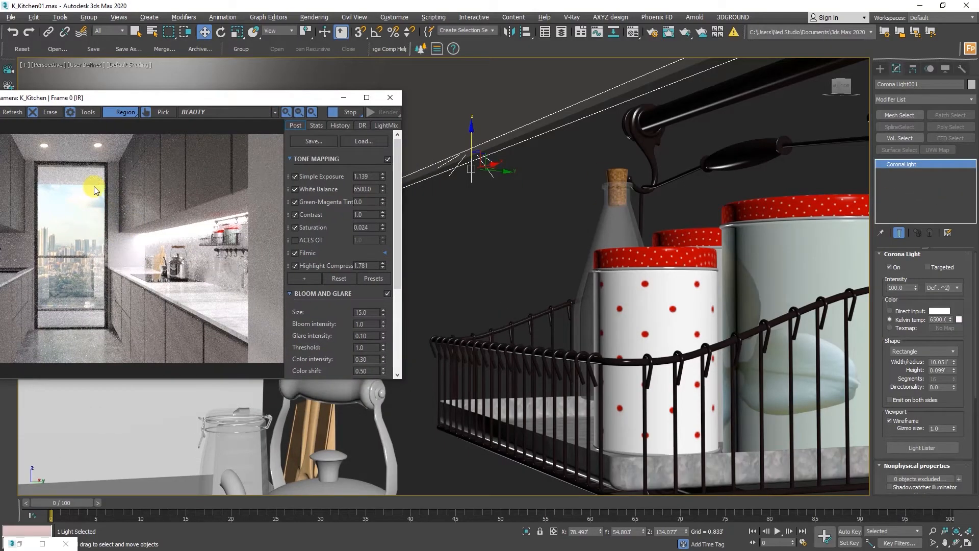
{"action": "left_click_drag", "start_coordinate": [300, 101], "coordinate": [235, 61]}
Step: Move the light to about Y 54.824' and Z 134.107' in the Perspective view, at the edge between cabinet underside and backsplash
{"action": "middle_click_drag", "start_coordinate": [489, 247], "coordinate": [541, 279]}
{"action": "scroll", "coordinate": [541, 280], "scroll_direction": "up", "scroll_amount": 5}
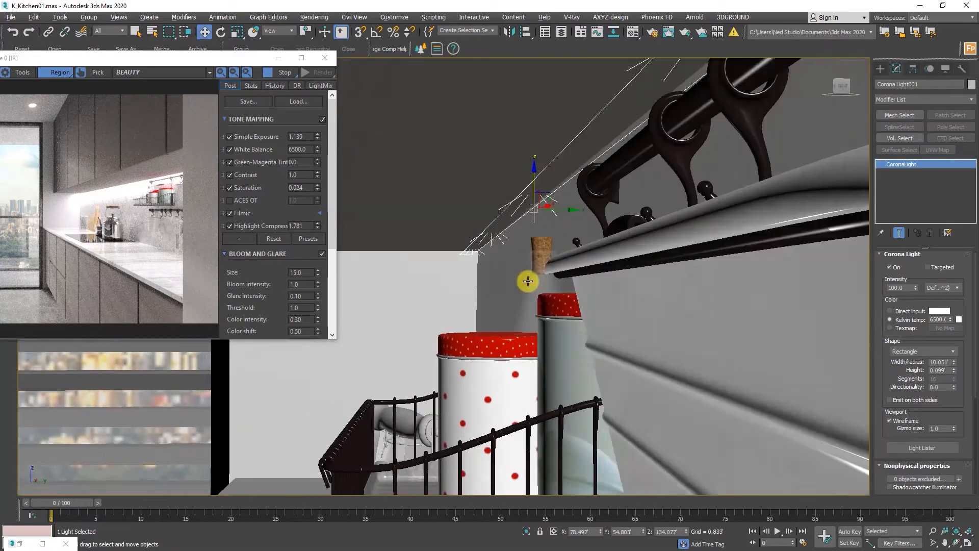
{"action": "scroll", "coordinate": [527, 279], "scroll_direction": "down", "scroll_amount": 3}
{"action": "scroll", "coordinate": [524, 227], "scroll_direction": "up", "scroll_amount": 4}
{"action": "left_click_drag", "start_coordinate": [542, 183], "coordinate": [579, 190]}
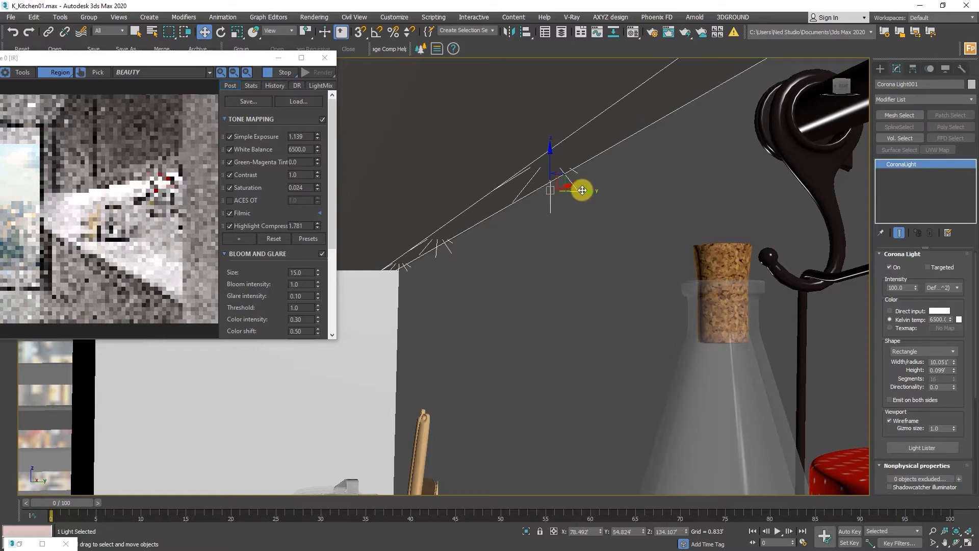
Step: Reduce the rectangular light's height to 0.041' and shift it to about Y 54.848'
{"action": "double_click", "coordinate": [942, 370]}
{"action": "left_click_drag", "start_coordinate": [954, 371], "coordinate": [953, 398]}
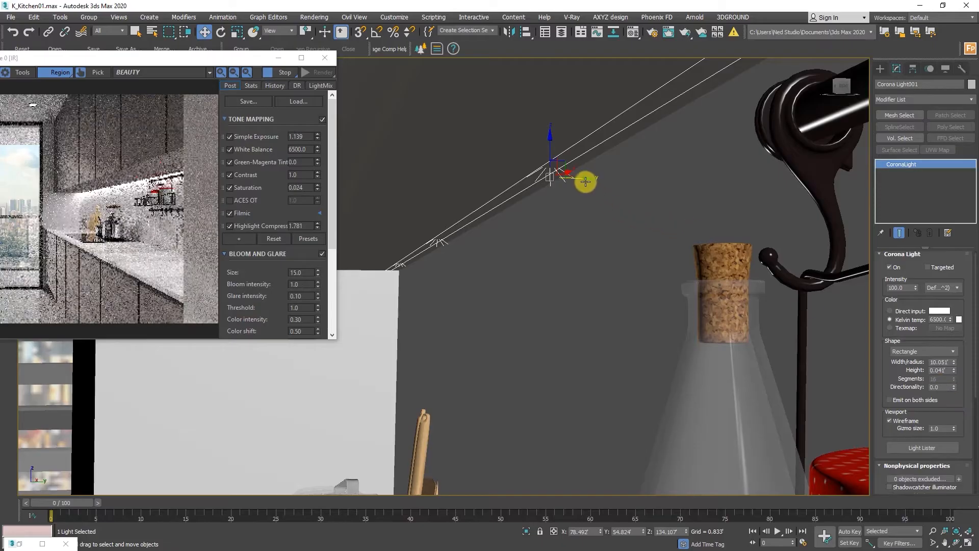
{"action": "mouse_move", "coordinate": [574, 176]}
{"action": "left_mouse_down"}
{"action": "mouse_move", "coordinate": [610, 177]}
{"action": "mouse_move", "coordinate": [594, 179]}
{"action": "left_mouse_up"}
{"action": "scroll", "coordinate": [593, 179], "scroll_direction": "down", "scroll_amount": 4}
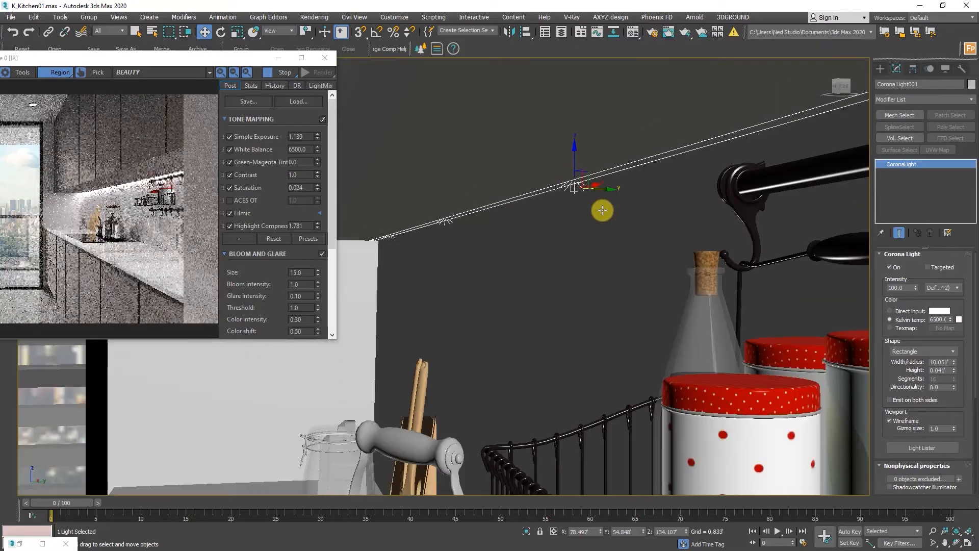
Step: Examine how the light strip fits along the cabinet underside above the utensil rack
{"action": "middle_click_drag", "start_coordinate": [602, 210], "coordinate": [466, 238]}
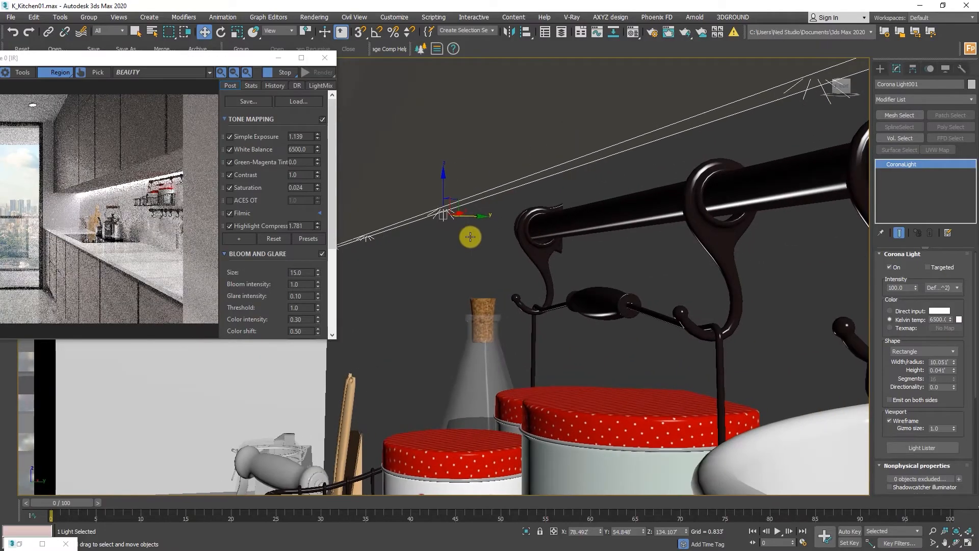
{"action": "scroll", "coordinate": [467, 238], "scroll_direction": "down", "scroll_amount": 2}
{"action": "scroll", "coordinate": [520, 228], "scroll_direction": "down", "scroll_amount": 1}
{"action": "scroll", "coordinate": [519, 229], "scroll_direction": "up", "scroll_amount": 1}
{"action": "middle_click_drag", "start_coordinate": [590, 243], "coordinate": [596, 238], "text": "alt"}
{"action": "middle_click_drag", "start_coordinate": [596, 238], "coordinate": [369, 350]}
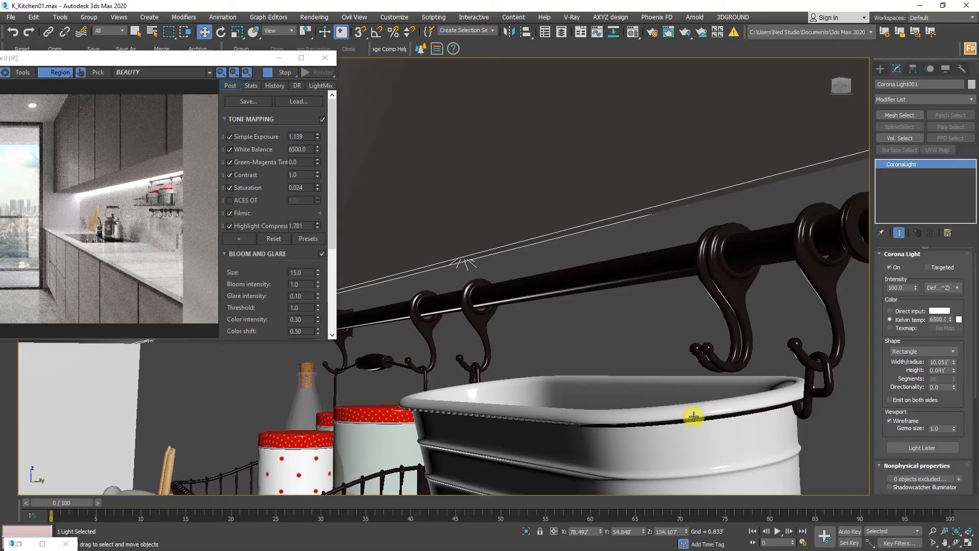
{"action": "left_click", "coordinate": [933, 530]}
{"action": "mouse_move", "coordinate": [552, 334]}
{"action": "left_mouse_down"}
{"action": "mouse_move", "coordinate": [551, 343]}
{"action": "mouse_move", "coordinate": [555, 323]}
{"action": "left_mouse_up"}
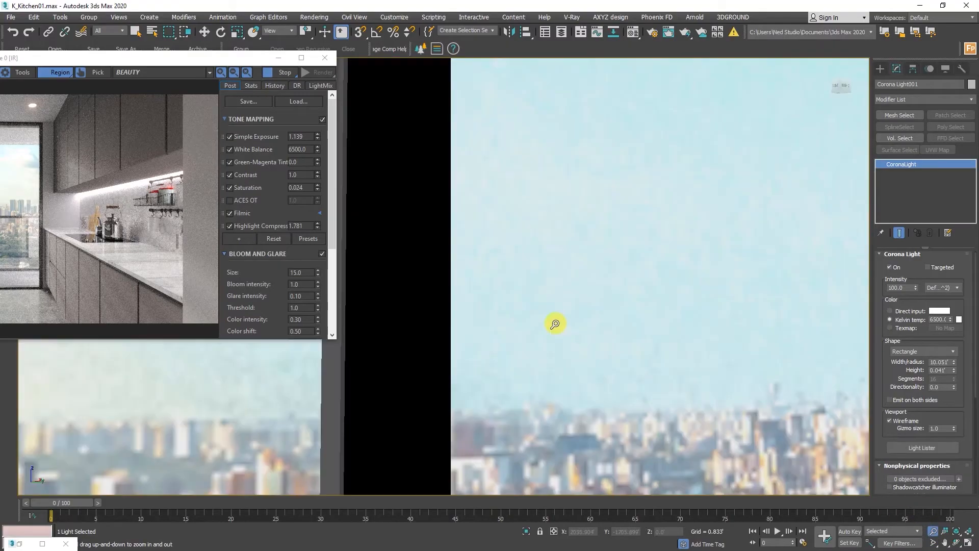
{"action": "right_click", "coordinate": [555, 324]}
{"action": "left_click", "coordinate": [933, 542]}
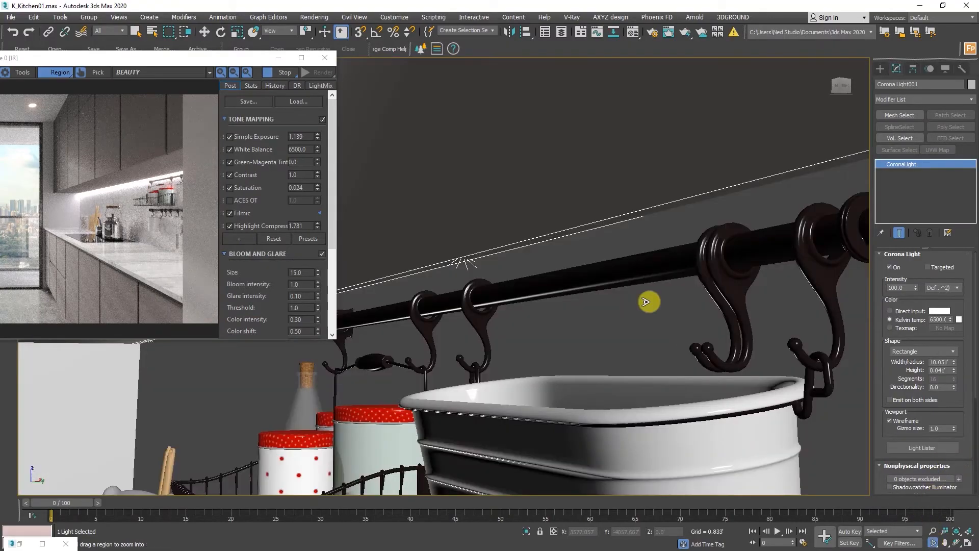
{"action": "left_click_drag", "start_coordinate": [684, 334], "coordinate": [640, 343]}
{"action": "right_click", "coordinate": [637, 343]}
{"action": "middle_click_drag", "start_coordinate": [637, 343], "coordinate": [614, 327], "text": "alt"}
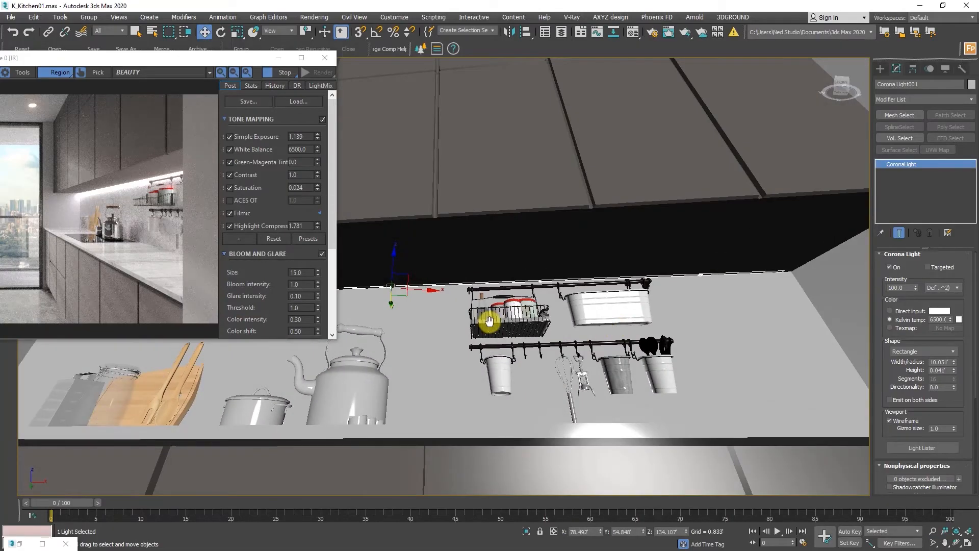
Step: Switch the move axes to the Local coordinate system and move the light about -0.016' along its local Y
{"action": "middle_click_drag", "start_coordinate": [490, 321], "coordinate": [494, 321]}
{"action": "right_click", "coordinate": [491, 289]}
{"action": "left_click", "coordinate": [494, 289]}
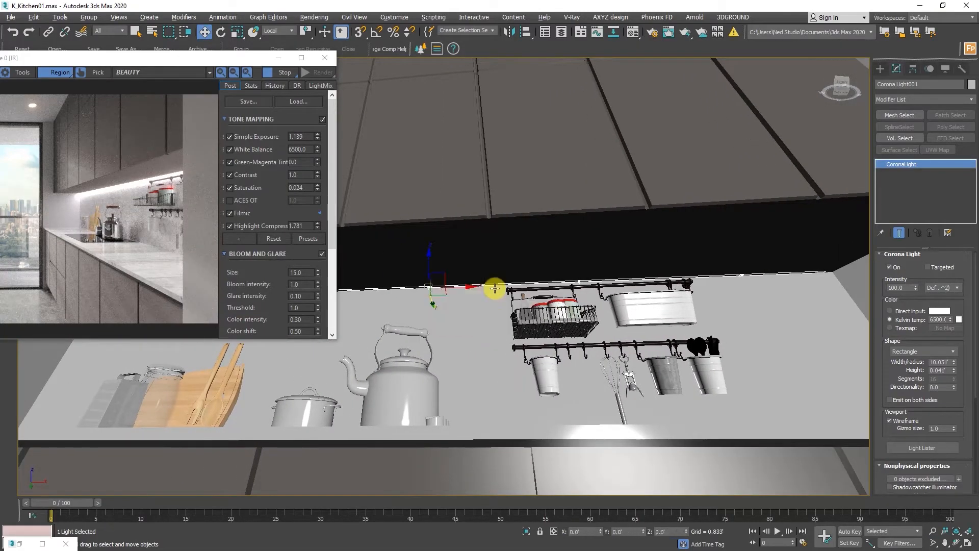
{"action": "left_click_drag", "start_coordinate": [458, 286], "coordinate": [441, 302]}
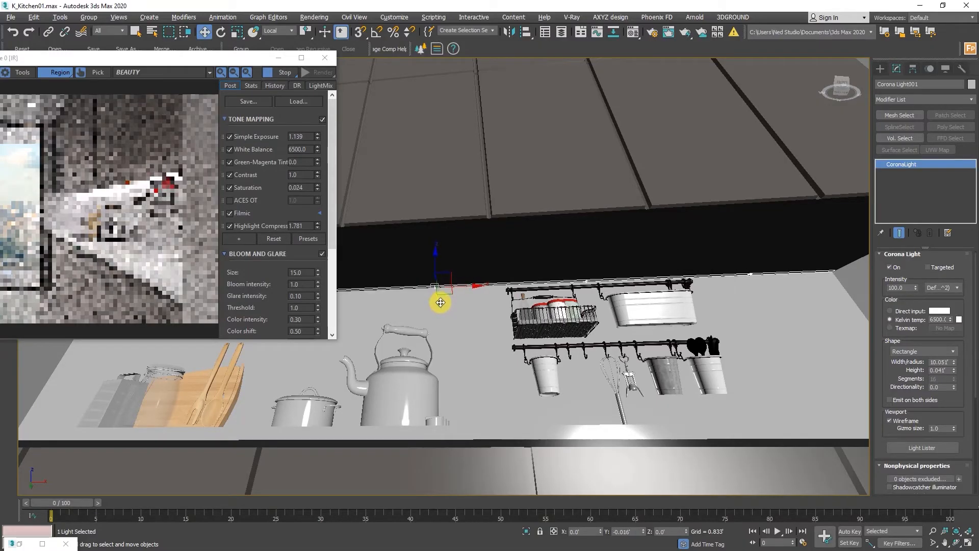
Step: Define a render region around the lit backsplash and counter, and set the light's Kelvin temperature to 4500
{"action": "left_click_drag", "start_coordinate": [41, 149], "coordinate": [188, 289]}
{"action": "left_click_drag", "start_coordinate": [206, 59], "coordinate": [431, 65]}
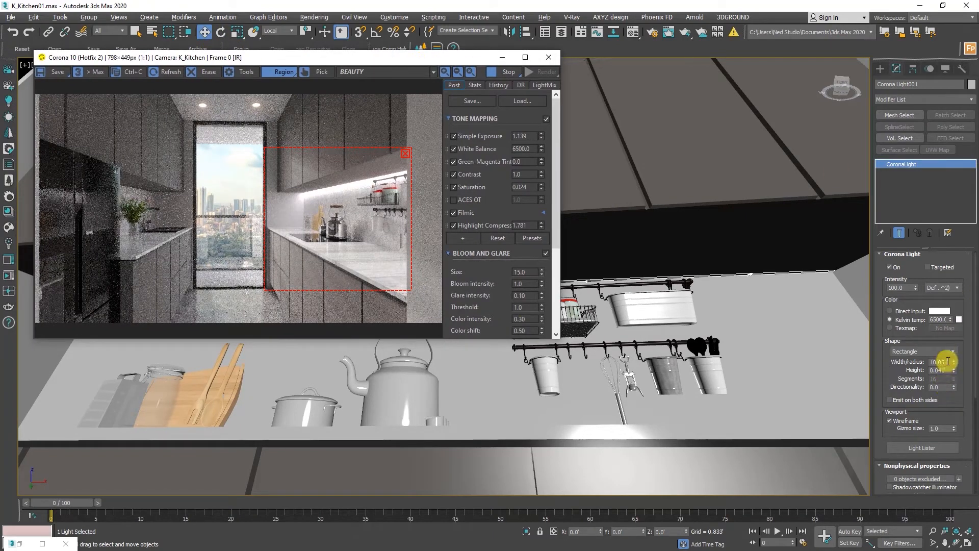
{"action": "double_click", "coordinate": [940, 319]}
{"action": "type", "text": "4500"}
{"action": "key", "text": "Return"}
Step: Try light intensities of 20 and 10 in the render region
{"action": "double_click", "coordinate": [902, 288]}
{"action": "type", "text": "20"}
{"action": "key", "text": "Return"}
{"action": "type", "text": "1"}
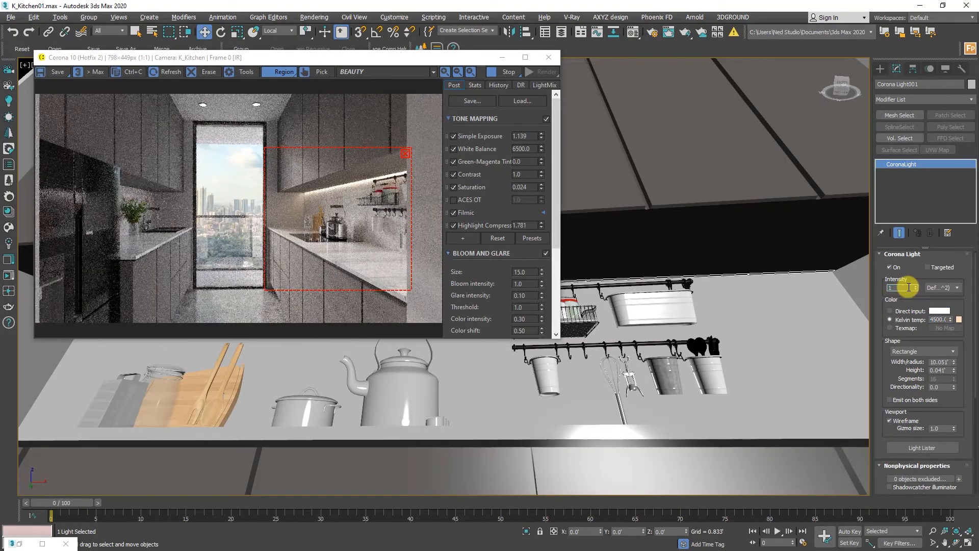
{"action": "type", "text": "0"}
{"action": "key", "text": "Return"}
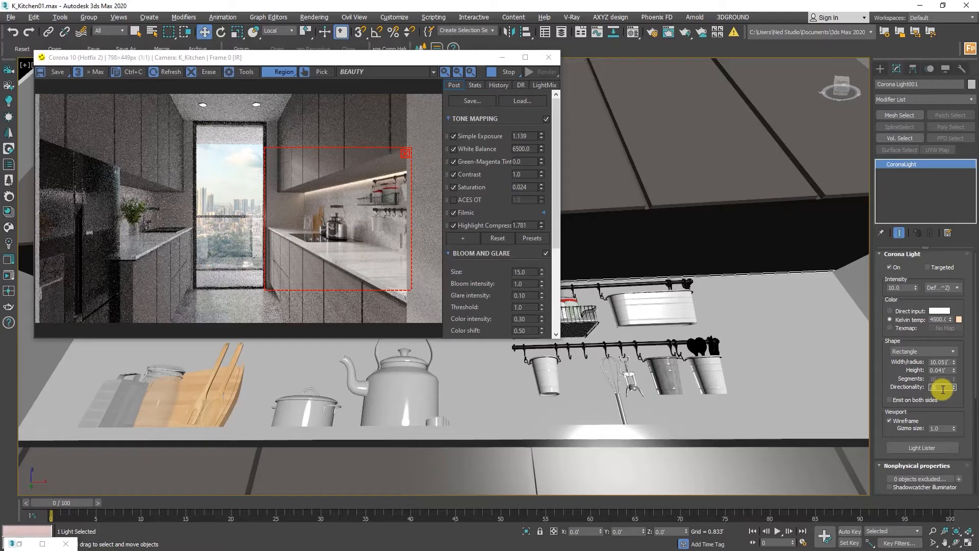
Step: Try a directionality of 0.5 for the light, compare the glow in the render, and settle on 0.38
{"action": "key", "text": "Return"}
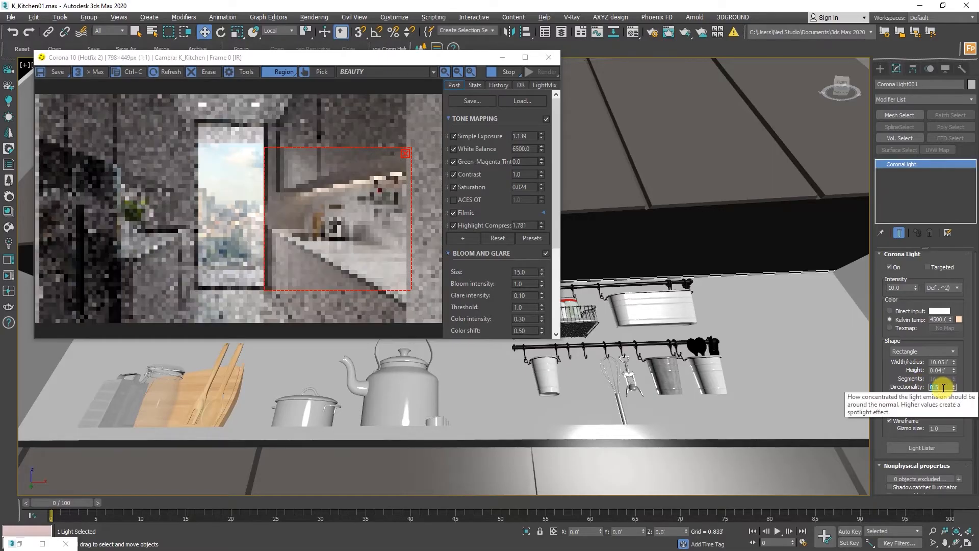
{"action": "scroll", "coordinate": [346, 186], "scroll_direction": "up", "scroll_amount": 2}
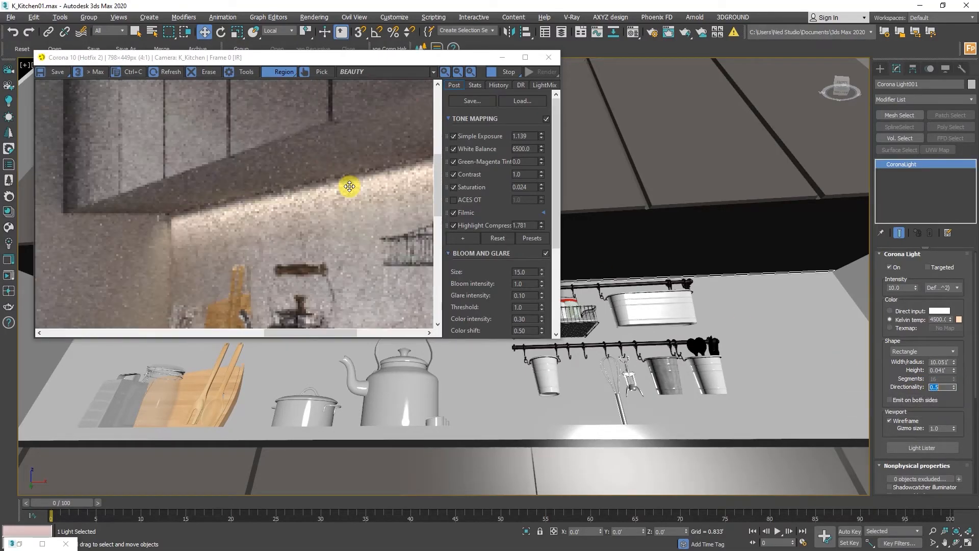
{"action": "scroll", "coordinate": [349, 186], "scroll_direction": "down", "scroll_amount": 2}
{"action": "scroll", "coordinate": [349, 187], "scroll_direction": "up", "scroll_amount": 1}
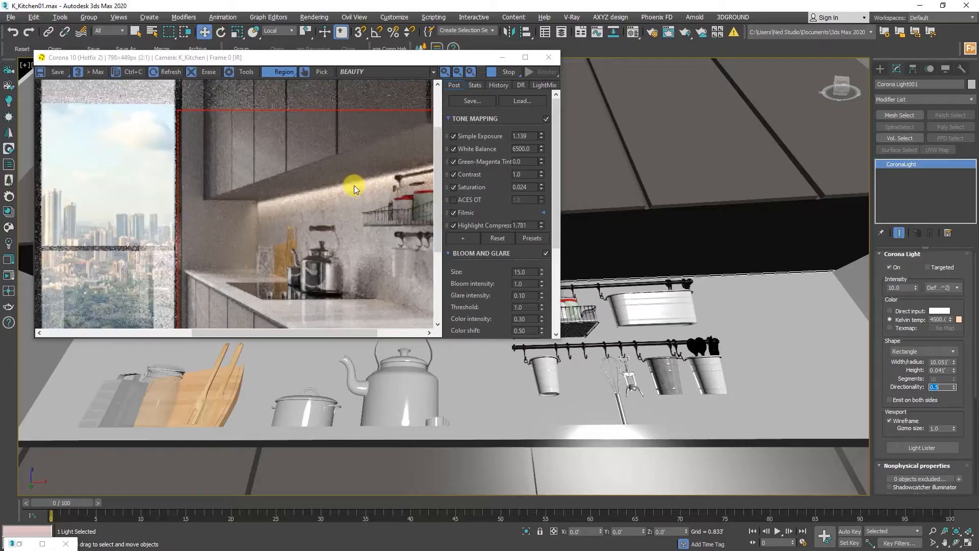
{"action": "scroll", "coordinate": [356, 185], "scroll_direction": "down", "scroll_amount": 1}
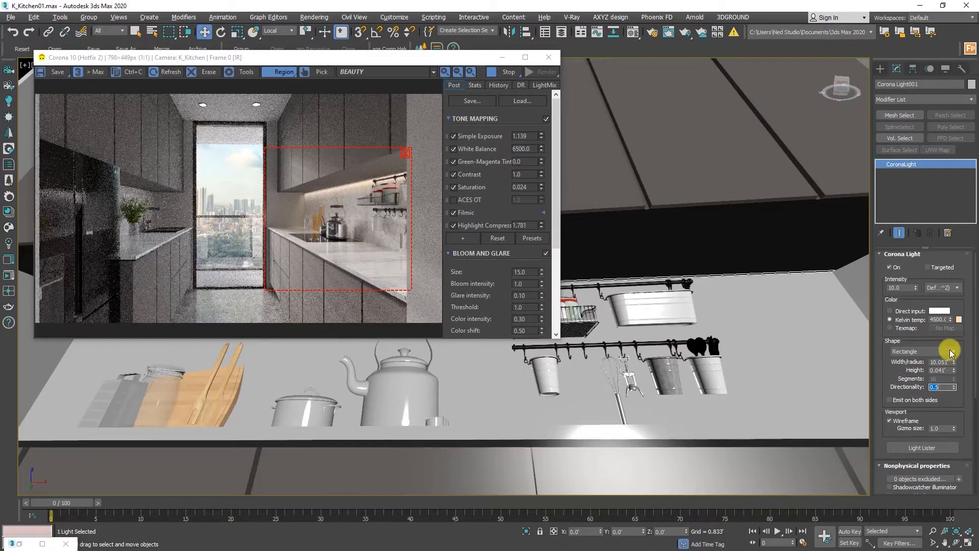
{"action": "type", "text": "0.38"}
{"action": "key", "text": "Return"}
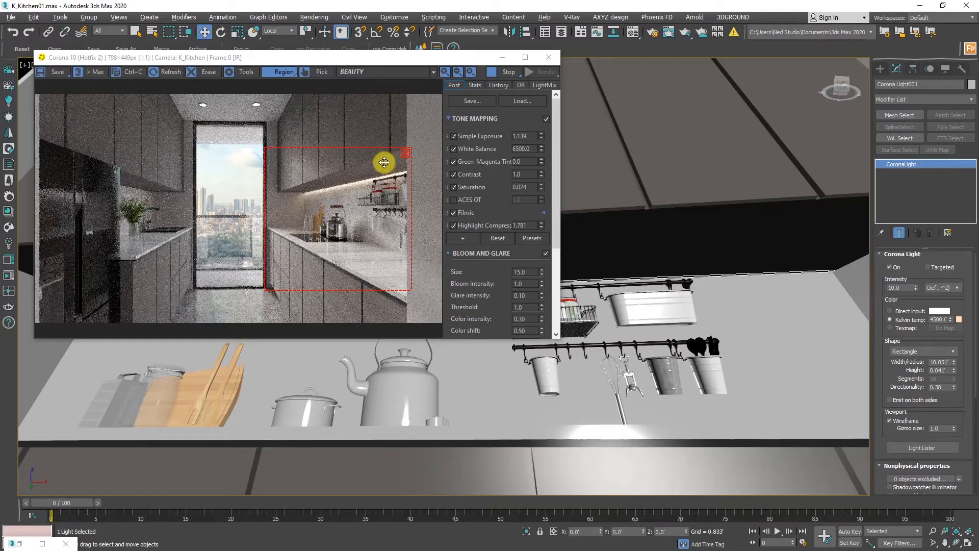
{"action": "scroll", "coordinate": [394, 162], "scroll_direction": "up", "scroll_amount": 1}
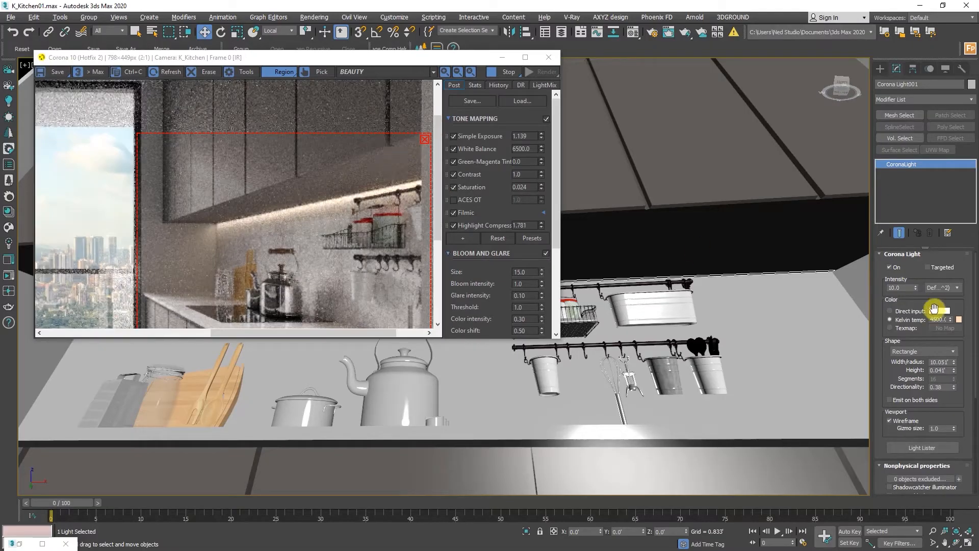
Step: Try the light's intensity at 30, compare it in the render, and settle on 20
{"action": "key", "text": "Return"}
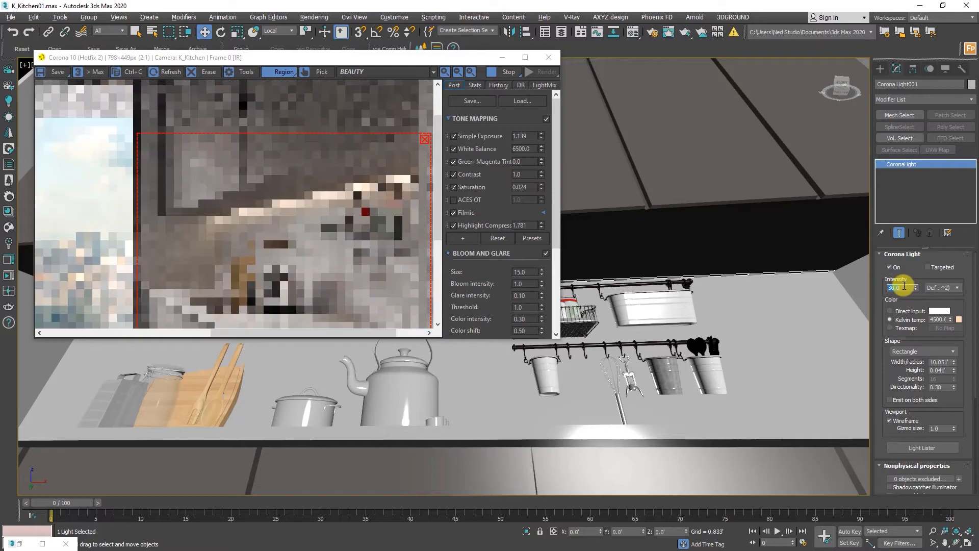
{"action": "scroll", "coordinate": [287, 234], "scroll_direction": "down", "scroll_amount": 1}
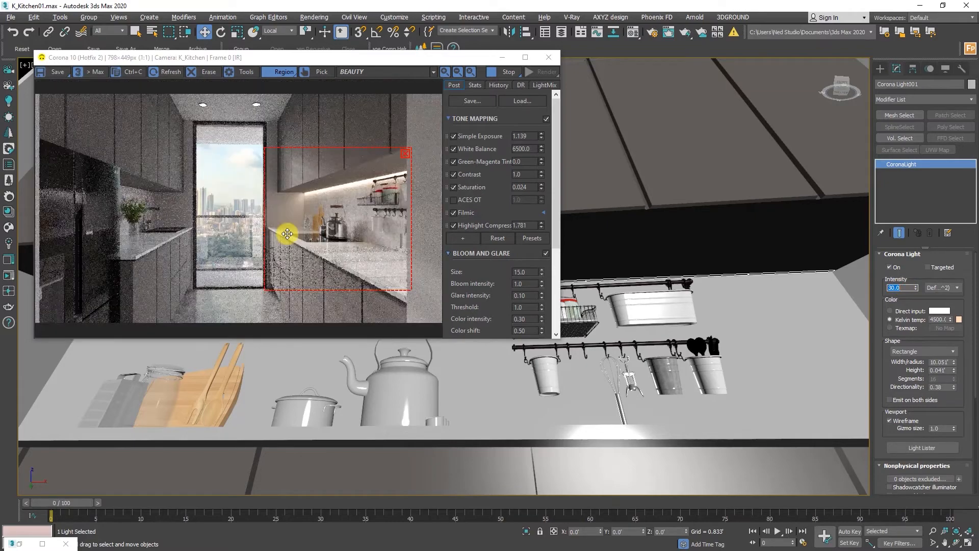
{"action": "type", "text": "2"}
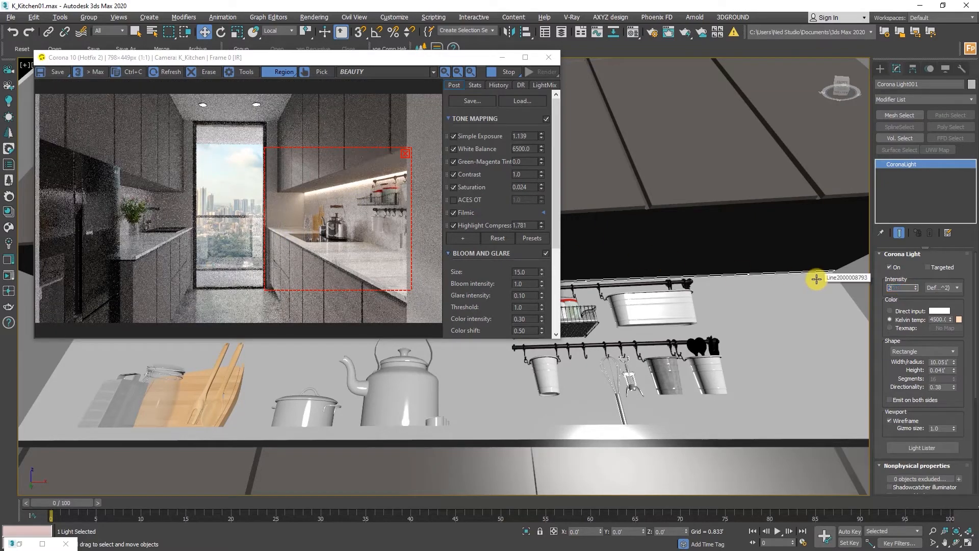
{"action": "type", "text": "0"}
{"action": "key", "text": "Return"}
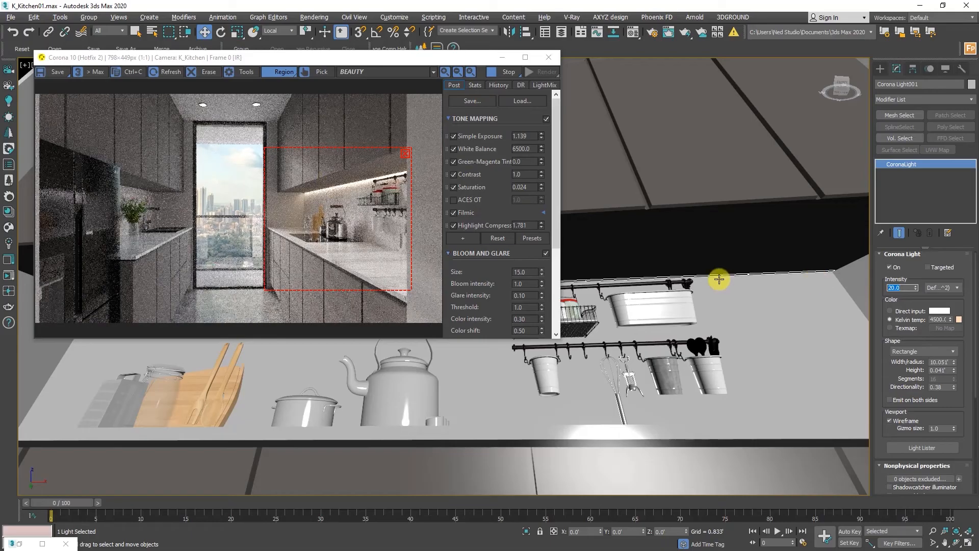
{"action": "scroll", "coordinate": [383, 169], "scroll_direction": "up", "scroll_amount": 1}
{"action": "scroll", "coordinate": [385, 170], "scroll_direction": "down", "scroll_amount": 1}
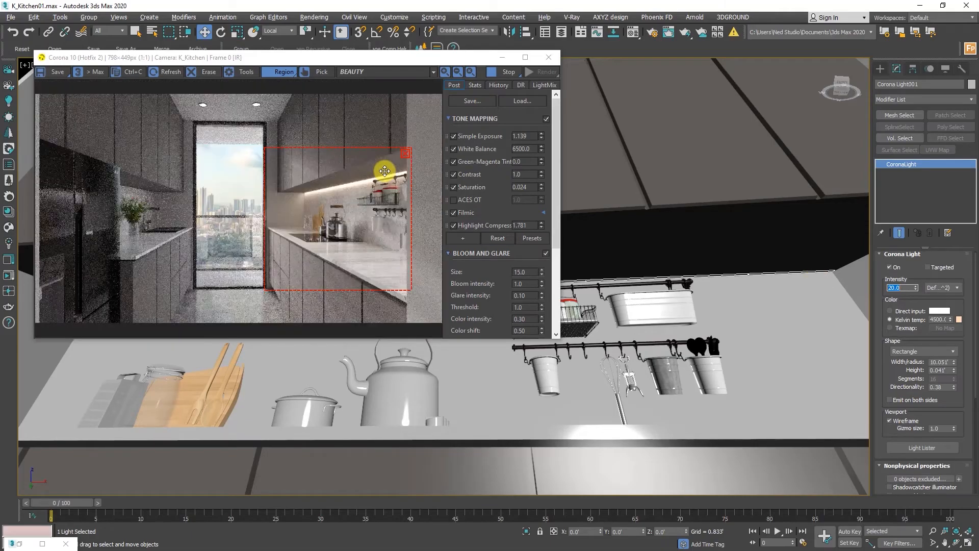
Step: Make the under-cabinet light visible in reflections and refractions, comparing the result in a render region over the counter side
{"action": "left_click", "coordinate": [405, 153]}
{"action": "left_click_drag", "start_coordinate": [887, 372], "coordinate": [895, 255]}
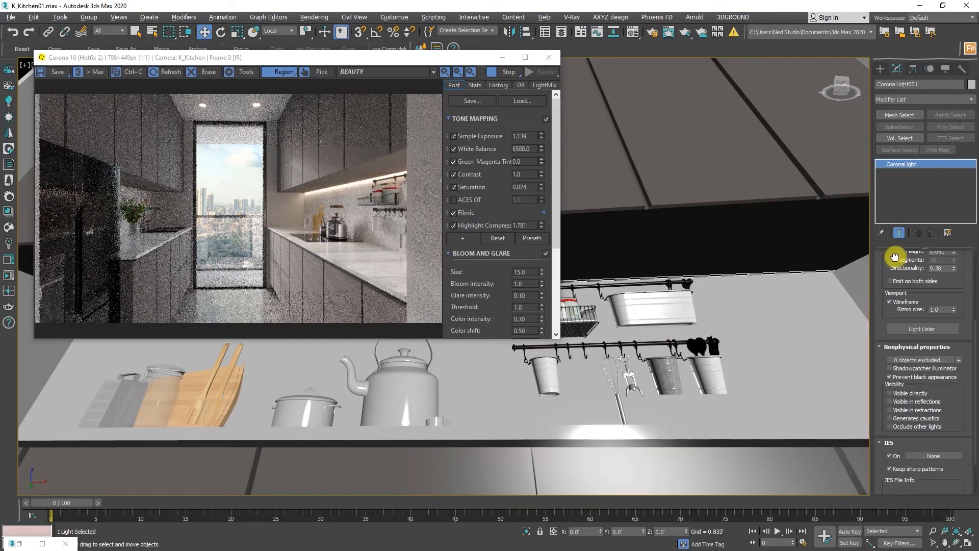
{"action": "left_click", "coordinate": [908, 403]}
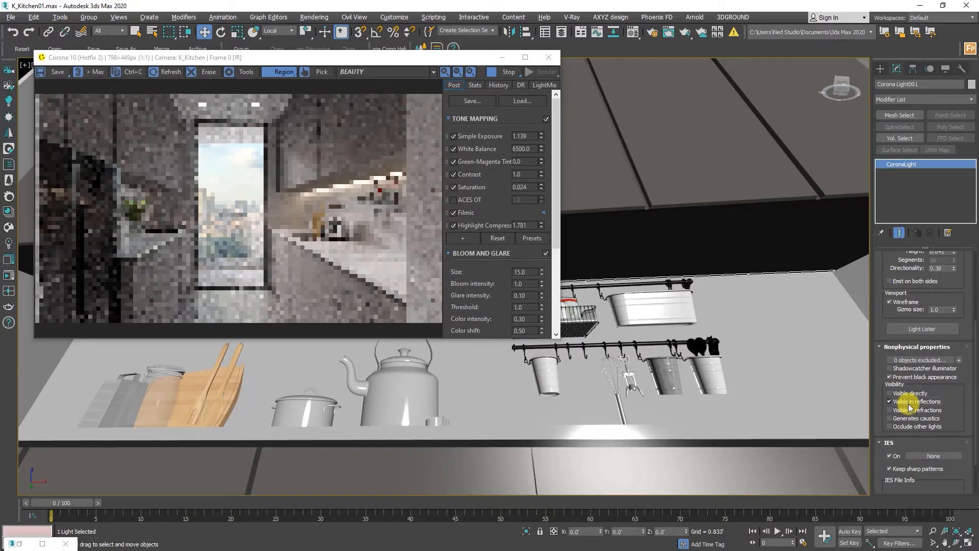
{"action": "left_click_drag", "start_coordinate": [256, 147], "coordinate": [492, 331]}
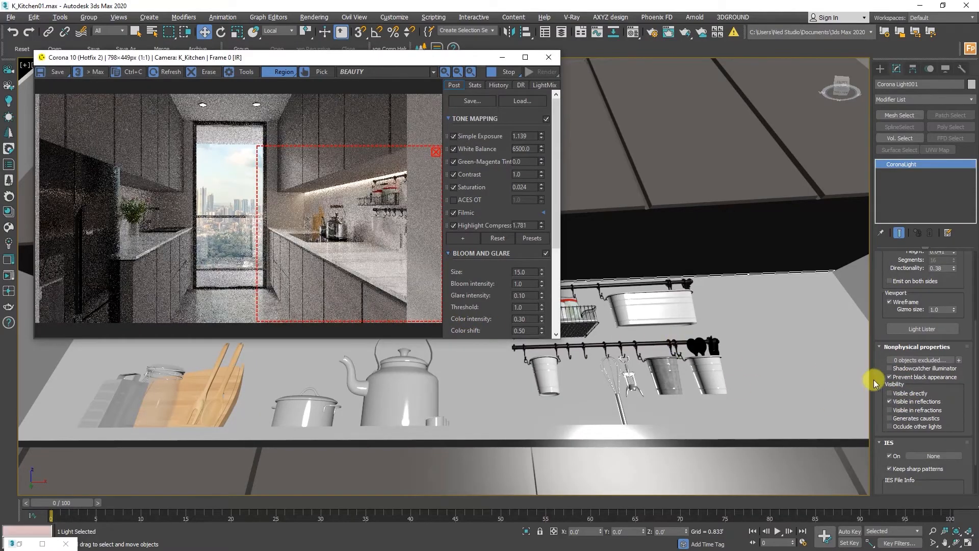
{"action": "left_click", "coordinate": [910, 410]}
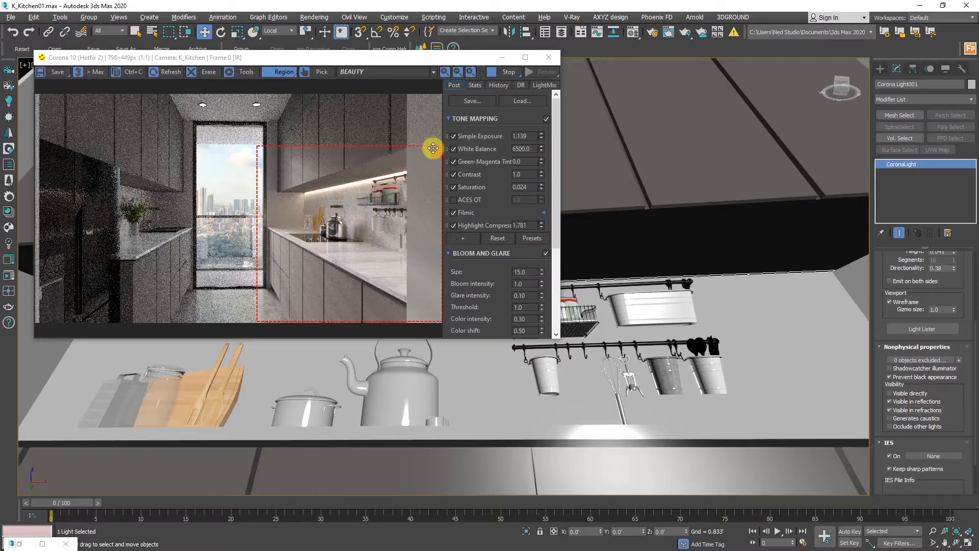
{"action": "left_click", "coordinate": [277, 158]}
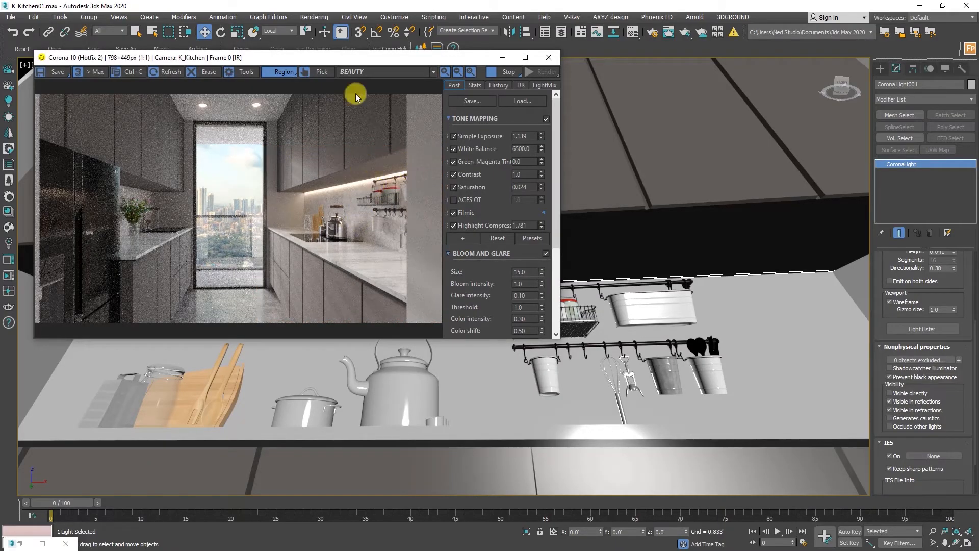
Step: Clone the light strip as a single instance, moved across the kitchen toward the opposite cabinets
{"action": "left_click_drag", "start_coordinate": [344, 59], "coordinate": [526, 335]}
{"action": "middle_click_drag", "start_coordinate": [458, 250], "coordinate": [612, 272], "text": "alt"}
{"action": "left_click_drag", "start_coordinate": [631, 290], "coordinate": [69, 279], "text": "shift"}
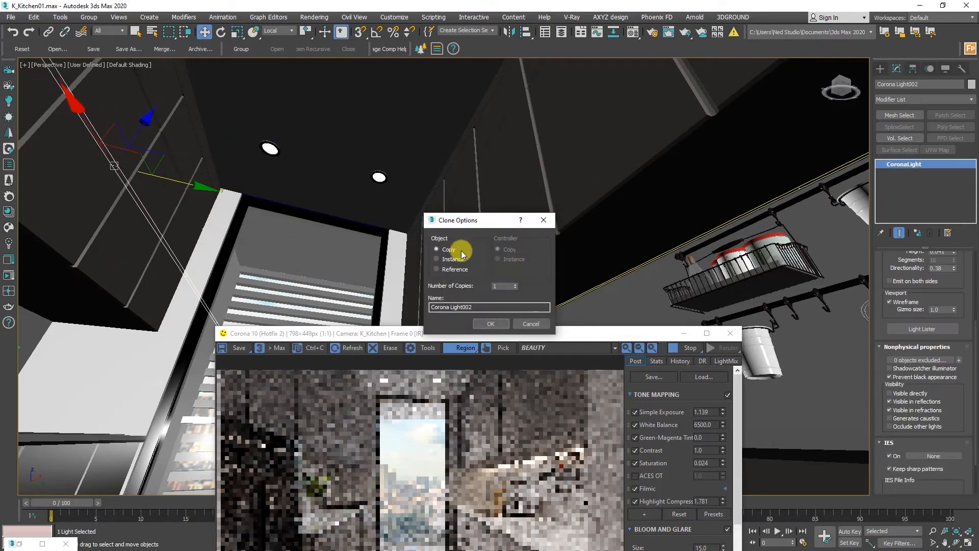
{"action": "left_click", "coordinate": [436, 258]}
{"action": "left_click", "coordinate": [490, 323]}
Step: Move the instanced light strip against the backsplash under the upper cabinets on the sink side
{"action": "middle_click_drag", "start_coordinate": [267, 236], "coordinate": [480, 193], "text": "alt"}
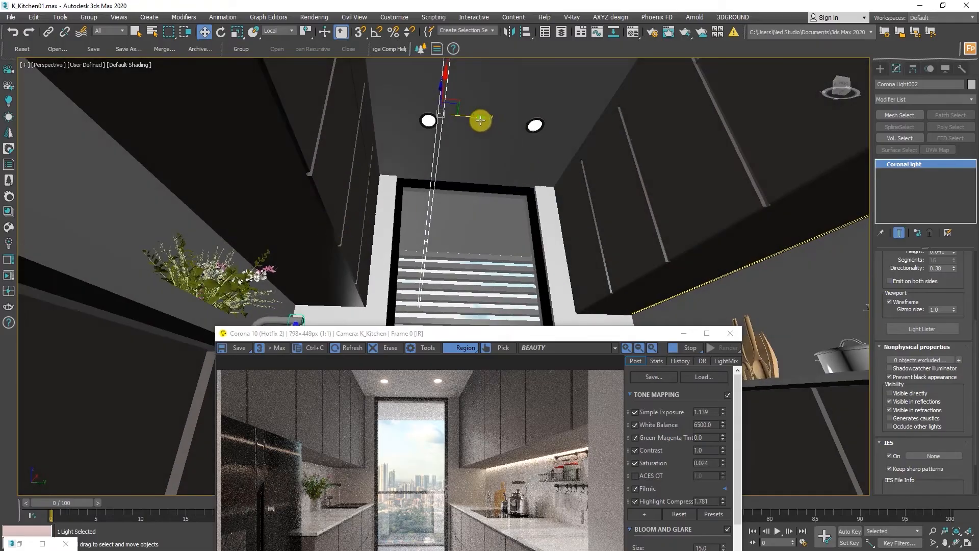
{"action": "left_click_drag", "start_coordinate": [474, 118], "coordinate": [130, 120]}
{"action": "middle_click_drag", "start_coordinate": [129, 120], "coordinate": [171, 180], "text": "alt"}
{"action": "left_click_drag", "start_coordinate": [174, 183], "coordinate": [204, 194]}
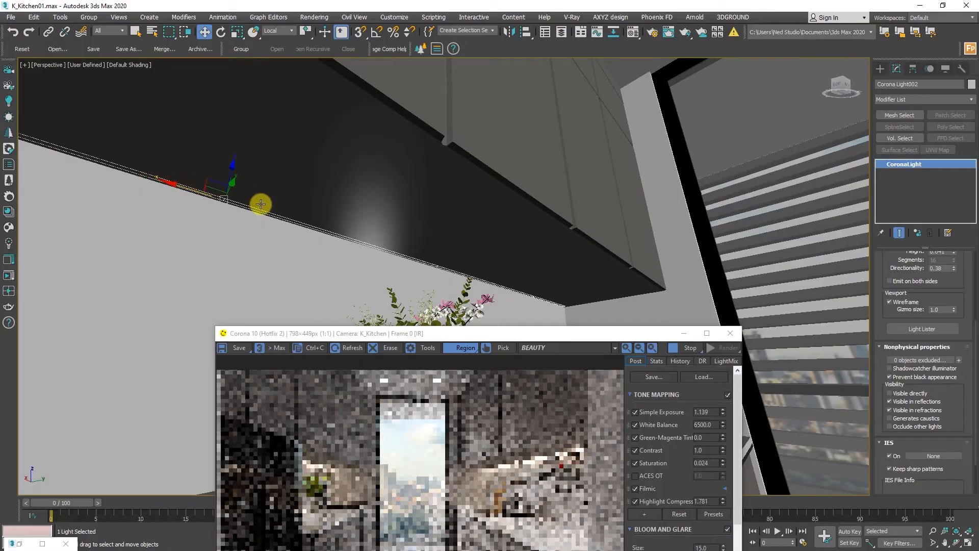
Step: Return to the maximized K_Kitchen camera view and reposition the render window to check both light strips
{"action": "key", "text": "alt+w"}
{"action": "right_click", "coordinate": [667, 203]}
{"action": "key", "text": "alt+w"}
{"action": "left_click_drag", "start_coordinate": [426, 334], "coordinate": [346, 130]}
{"action": "left_click_drag", "start_coordinate": [288, 300], "coordinate": [305, 321]}
{"action": "left_click_drag", "start_coordinate": [367, 205], "coordinate": [586, 281]}
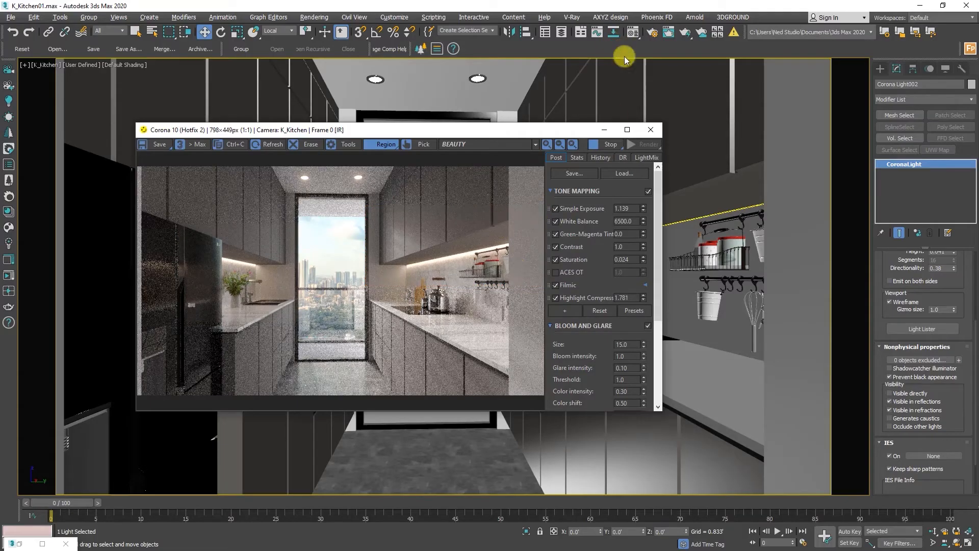
Step: Enable fast preview denoise during render in the Corona performance settings, and inspect the cabinets, backsplash and floor up close
{"action": "left_click", "coordinate": [652, 31]}
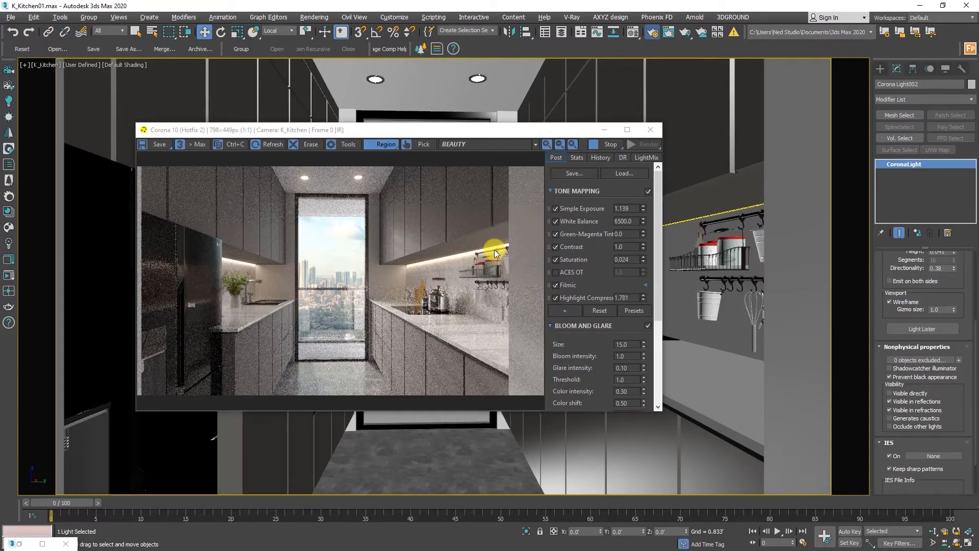
{"action": "left_click", "coordinate": [725, 150]}
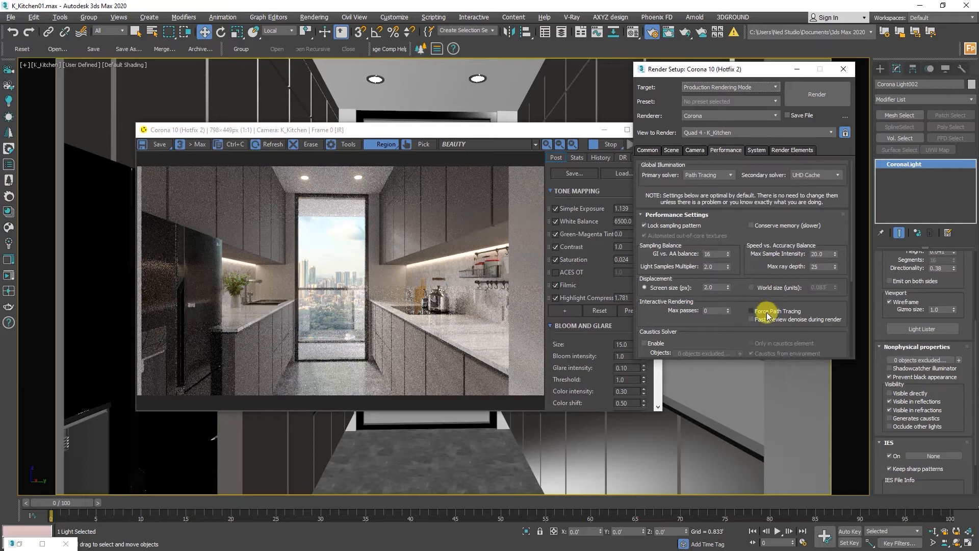
{"action": "left_click", "coordinate": [756, 321]}
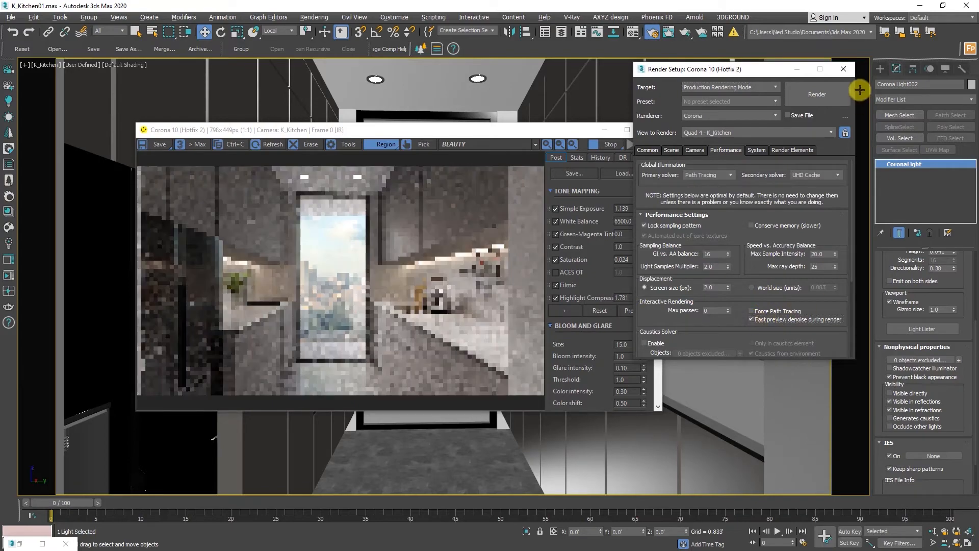
{"action": "left_click", "coordinate": [842, 68]}
{"action": "left_click_drag", "start_coordinate": [409, 136], "coordinate": [396, 122]}
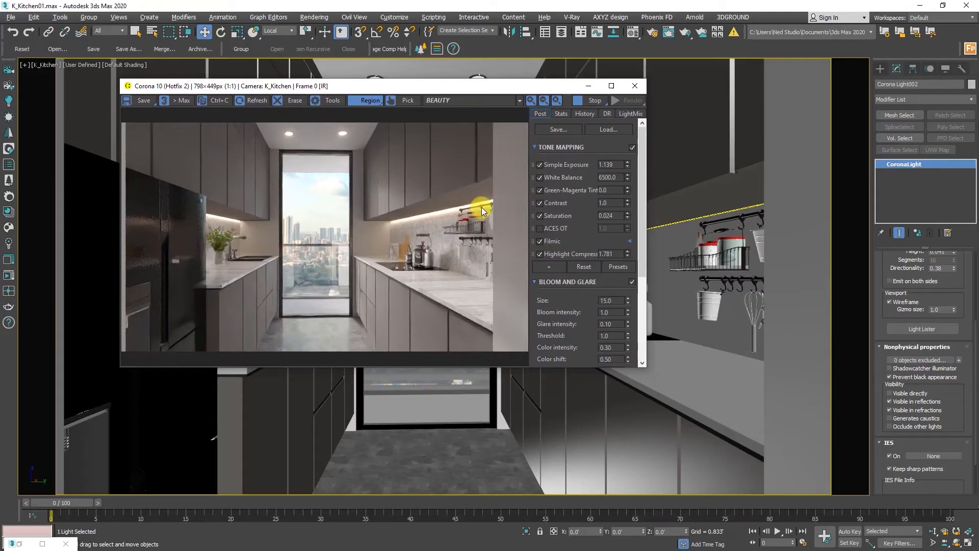
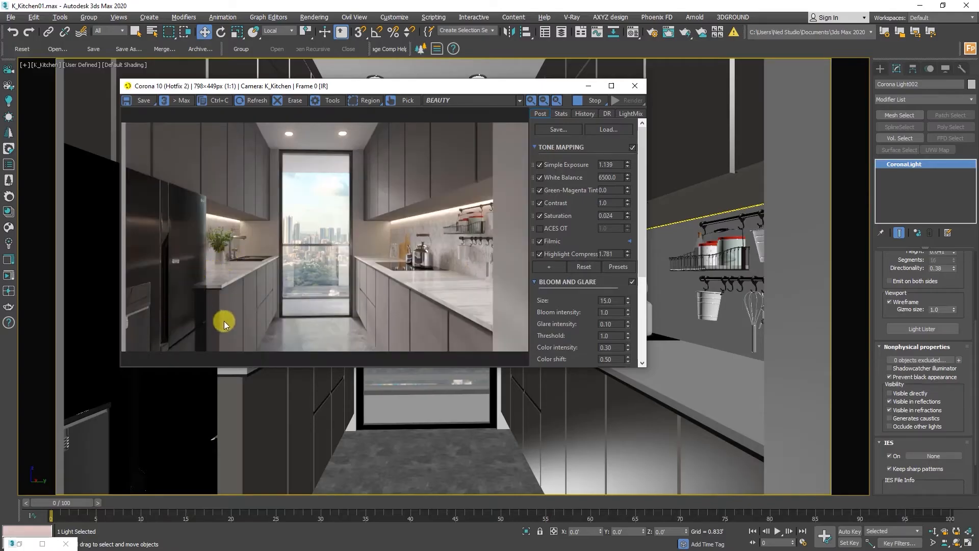
{"action": "scroll", "coordinate": [365, 301], "scroll_direction": "up", "scroll_amount": 1}
{"action": "scroll", "coordinate": [365, 300], "scroll_direction": "down", "scroll_amount": 1}
{"action": "scroll", "coordinate": [364, 203], "scroll_direction": "up", "scroll_amount": 1}
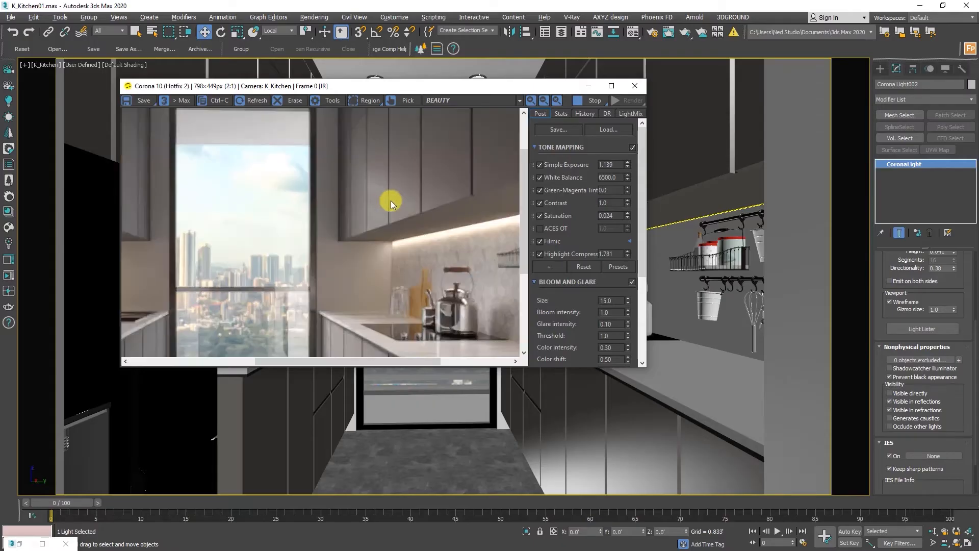
{"action": "left_click_drag", "start_coordinate": [292, 272], "coordinate": [342, 128]}
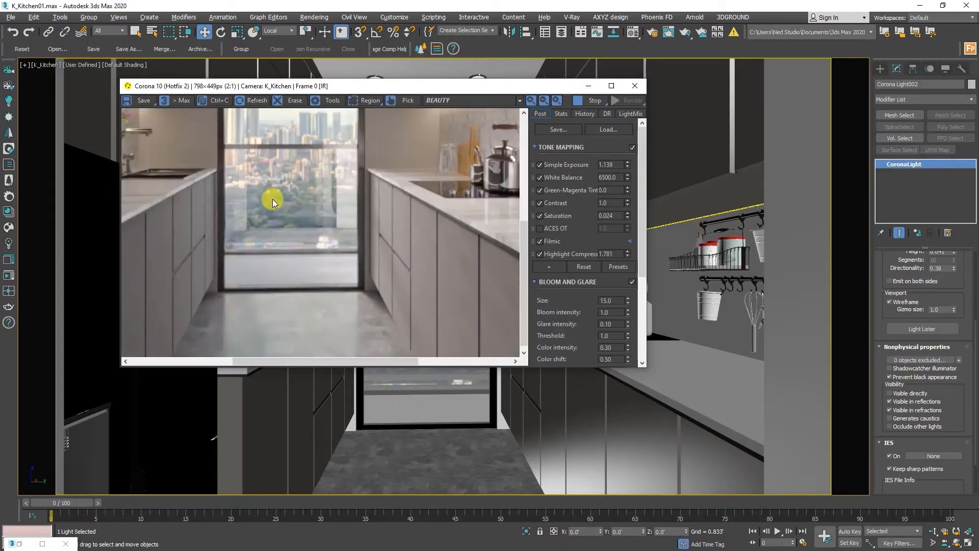
{"action": "scroll", "coordinate": [397, 216], "scroll_direction": "down", "scroll_amount": 1}
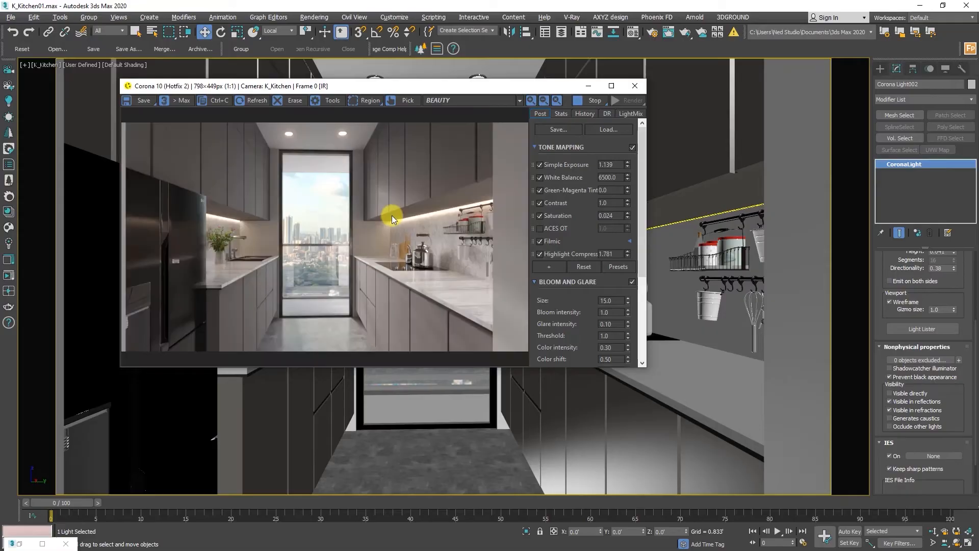
Step: Pick the cabinet material into the Material Editor, set its base level to 0, and inspect the cabinets in the render
{"action": "left_click", "coordinate": [632, 32]}
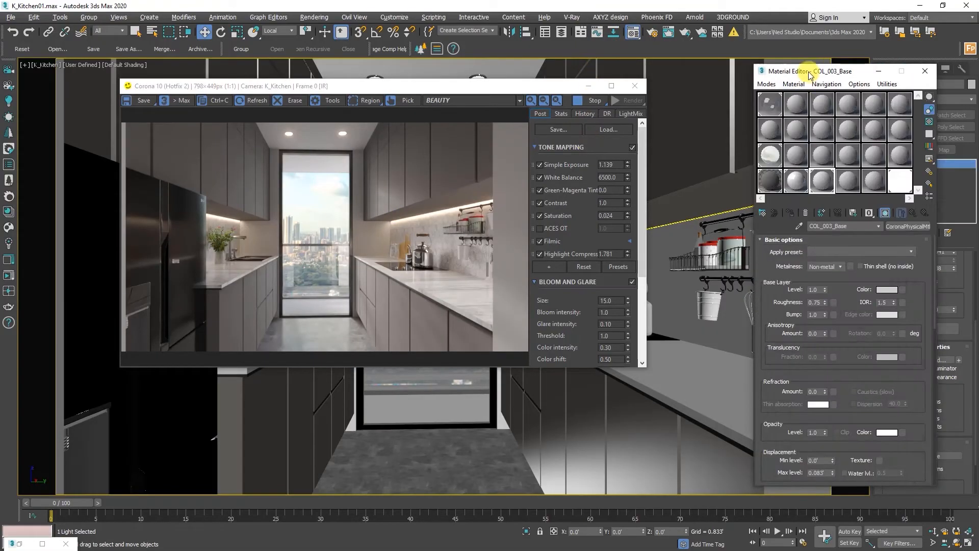
{"action": "left_click_drag", "start_coordinate": [808, 70], "coordinate": [726, 73]}
{"action": "left_click", "coordinate": [711, 206]}
{"action": "left_click", "coordinate": [592, 411]}
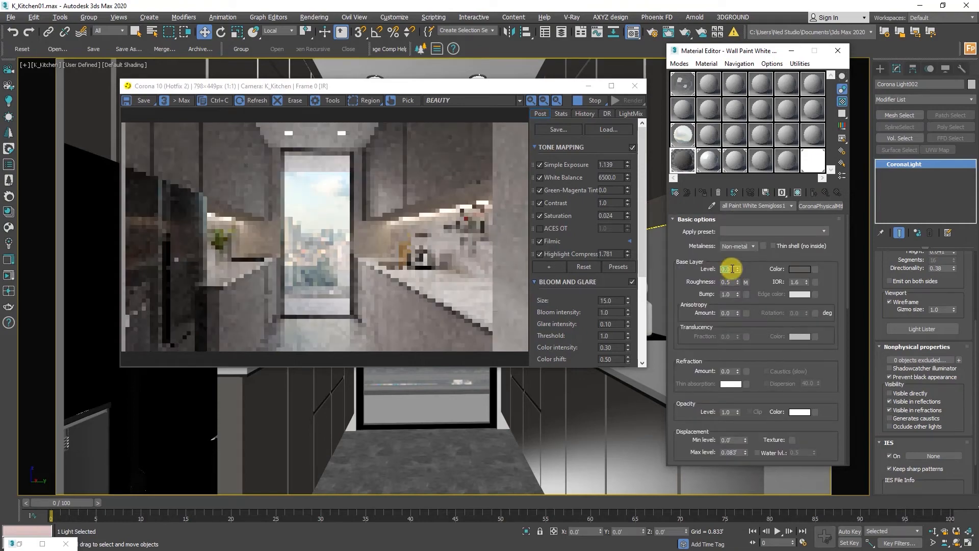
{"action": "type", "text": "0"}
{"action": "key", "text": "Return"}
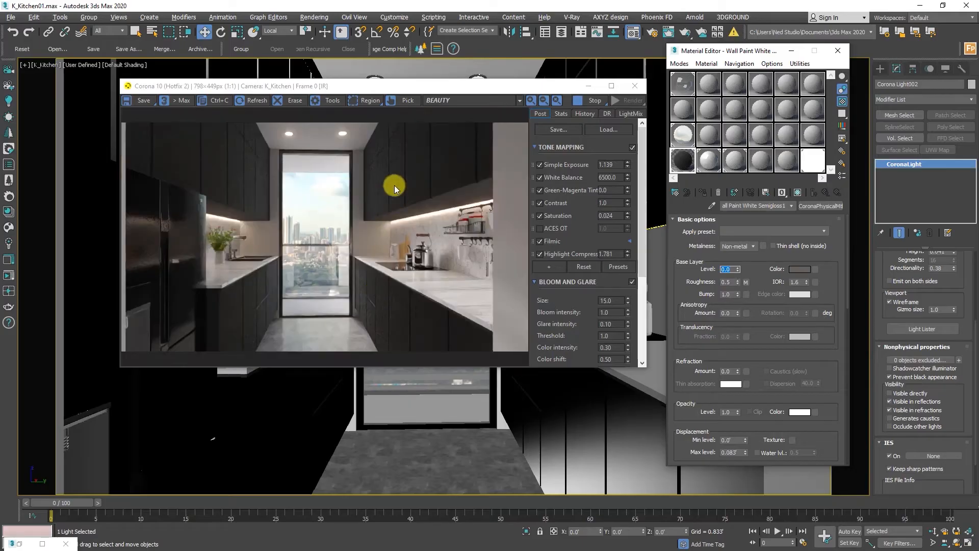
{"action": "scroll", "coordinate": [265, 301], "scroll_direction": "up", "scroll_amount": 1}
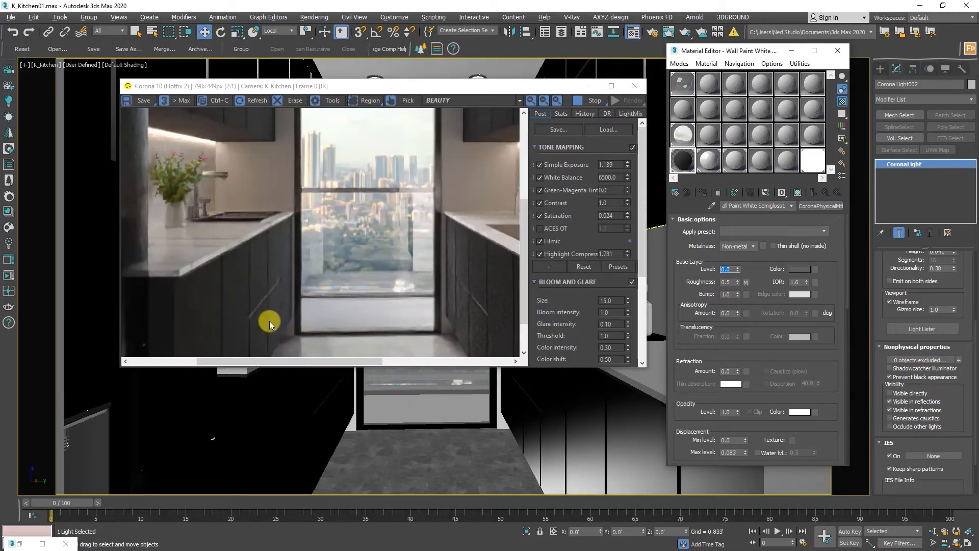
{"action": "scroll", "coordinate": [421, 335], "scroll_direction": "down", "scroll_amount": 1}
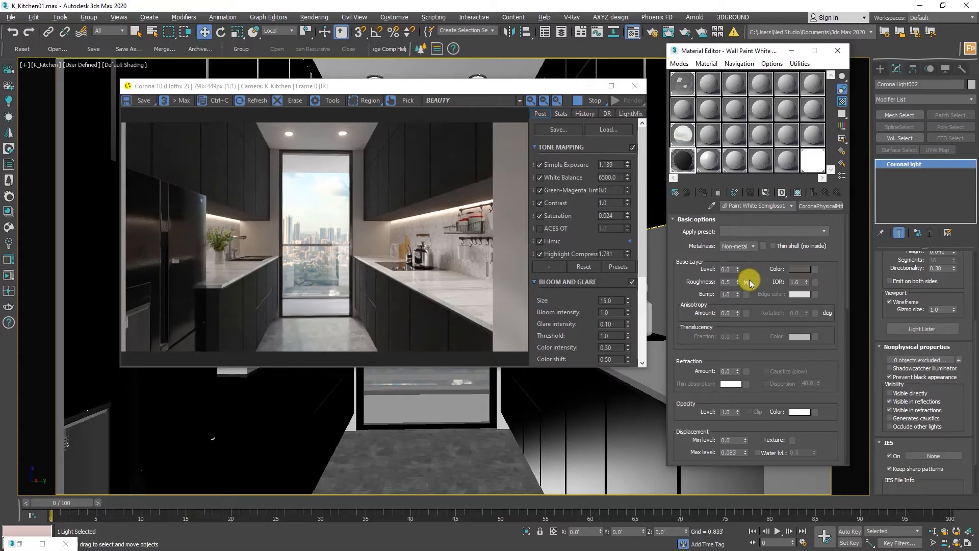
Step: Set the cabinet material's base roughness map amount to 50 and examine the lower cabinet fronts in the render
{"action": "scroll", "coordinate": [684, 335], "scroll_direction": "down", "scroll_amount": 10}
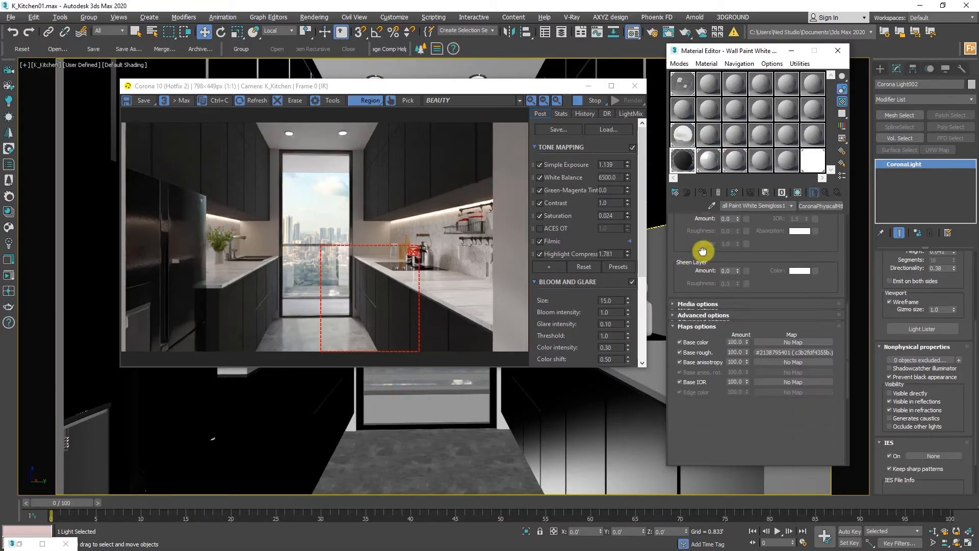
{"action": "double_click", "coordinate": [737, 311]}
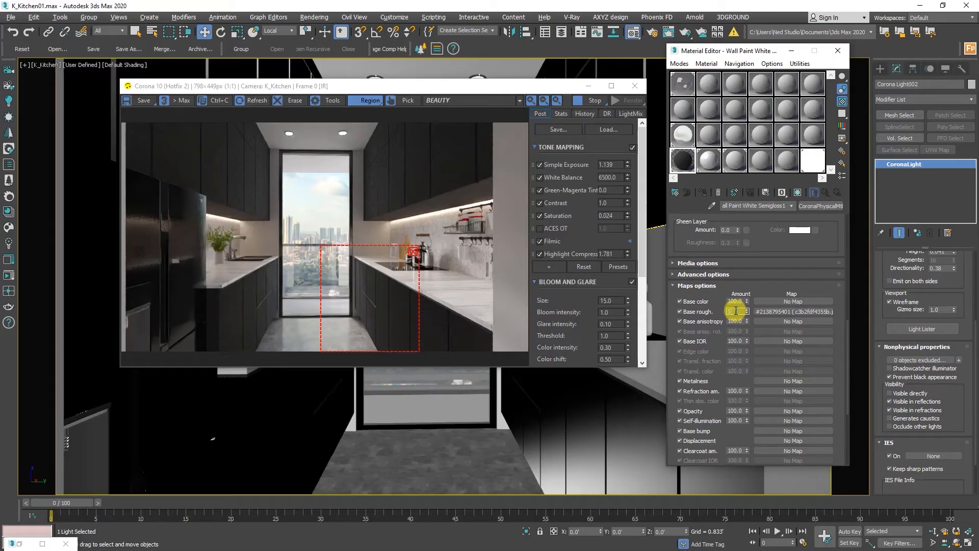
{"action": "type", "text": "50"}
{"action": "key", "text": "Return"}
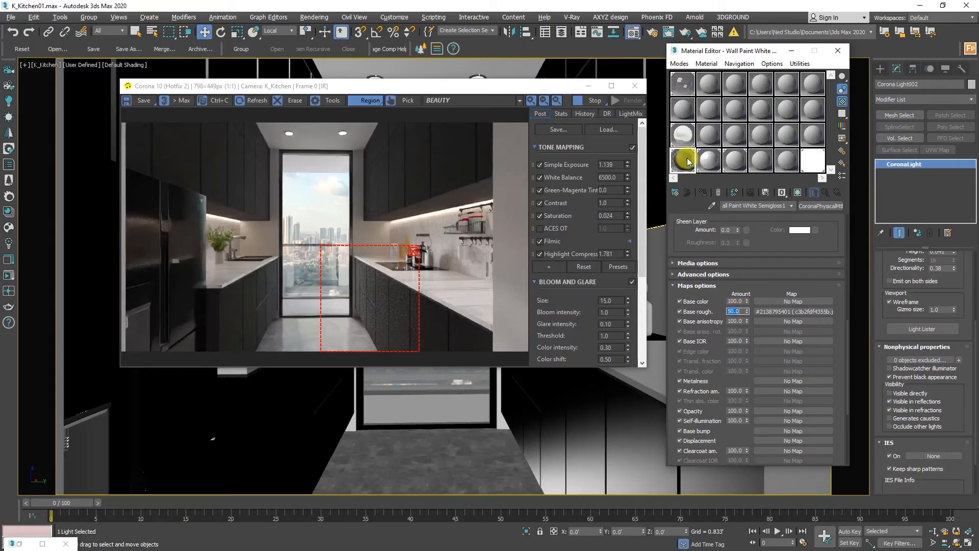
{"action": "scroll", "coordinate": [356, 290], "scroll_direction": "up", "scroll_amount": 1}
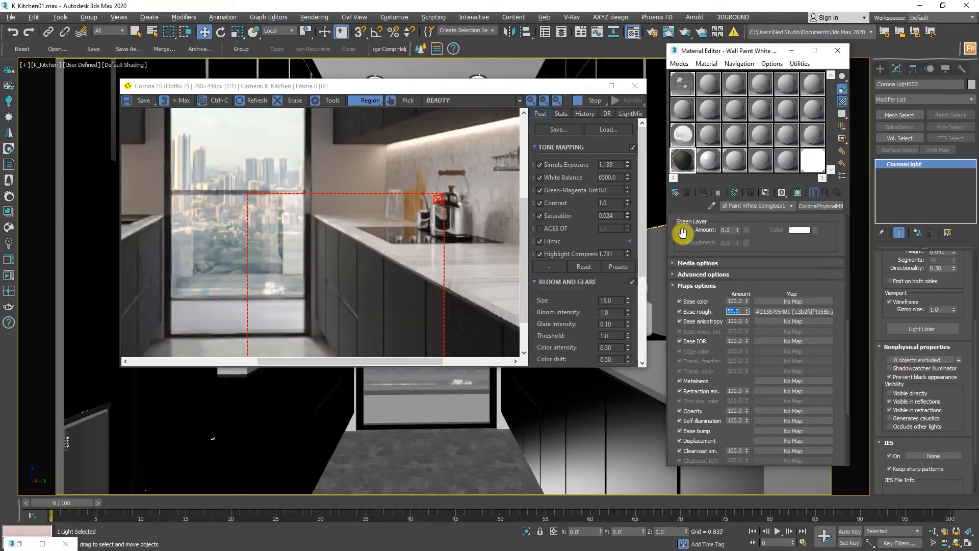
Step: Set the cabinet material's base roughness to 0.2 and refresh the upper cabinets on both sides using render regions
{"action": "left_click_drag", "start_coordinate": [684, 232], "coordinate": [689, 400]}
{"action": "left_click_drag", "start_coordinate": [690, 247], "coordinate": [734, 270]}
{"action": "double_click", "coordinate": [731, 259]}
{"action": "type", "text": "0.3"}
{"action": "key", "text": "Return"}
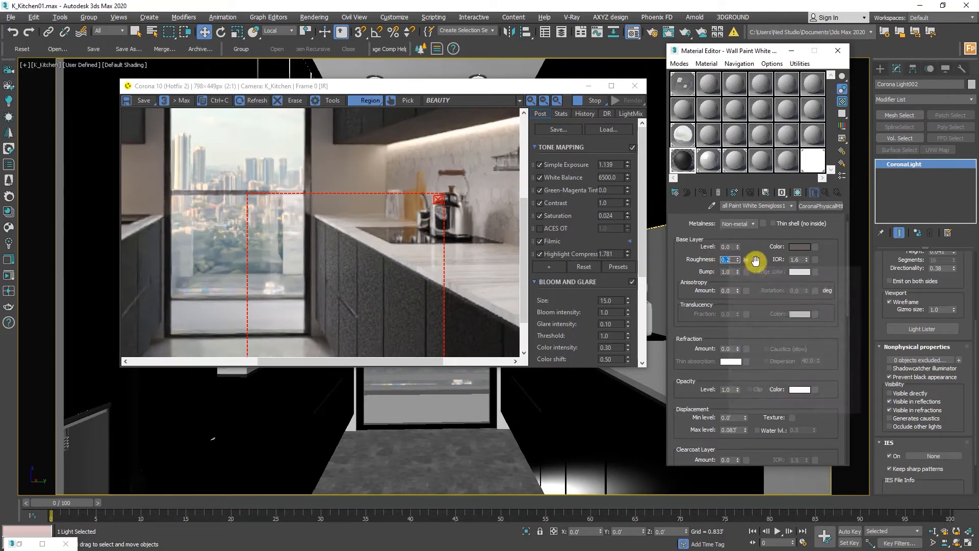
{"action": "scroll", "coordinate": [350, 273], "scroll_direction": "down", "scroll_amount": 1}
{"action": "left_click_drag", "start_coordinate": [352, 225], "coordinate": [460, 127]}
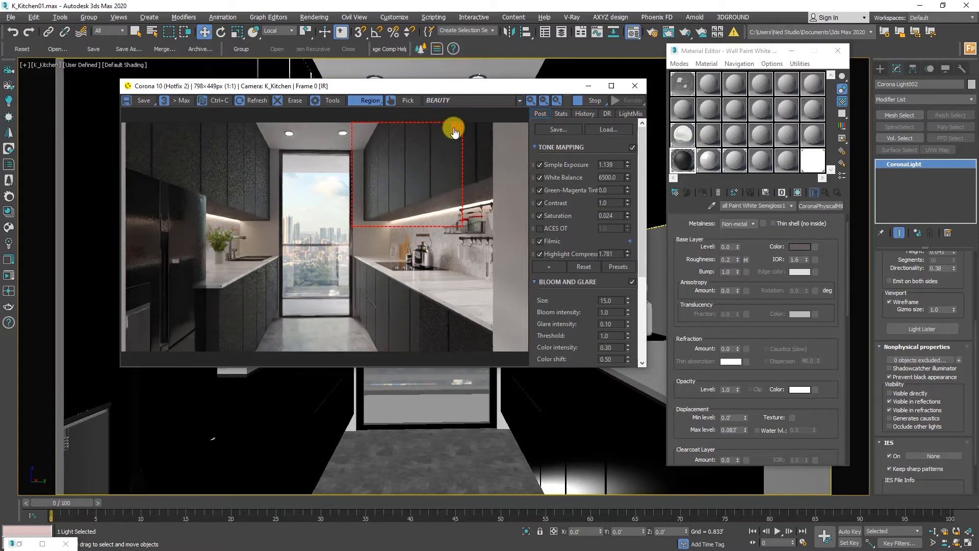
{"action": "left_click_drag", "start_coordinate": [271, 215], "coordinate": [164, 122]}
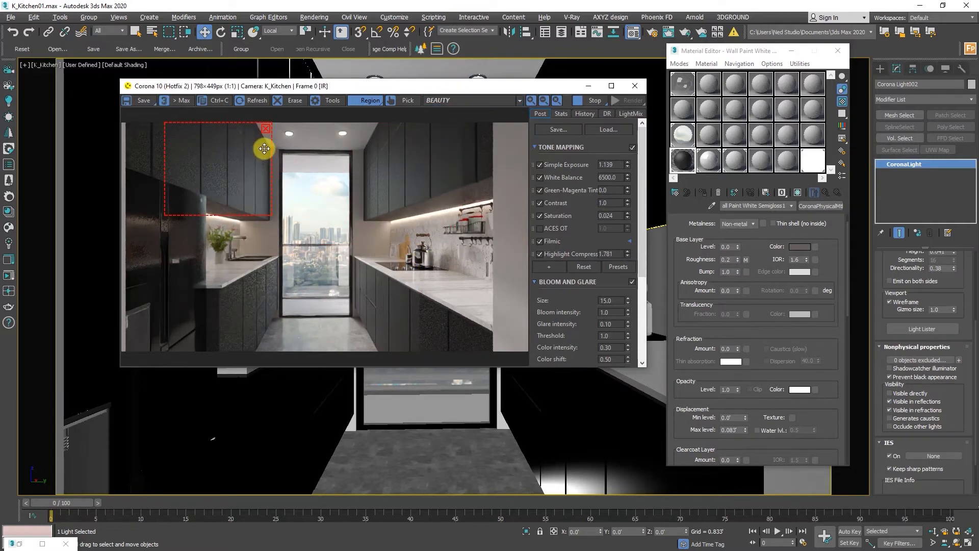
{"action": "left_click", "coordinate": [264, 147]}
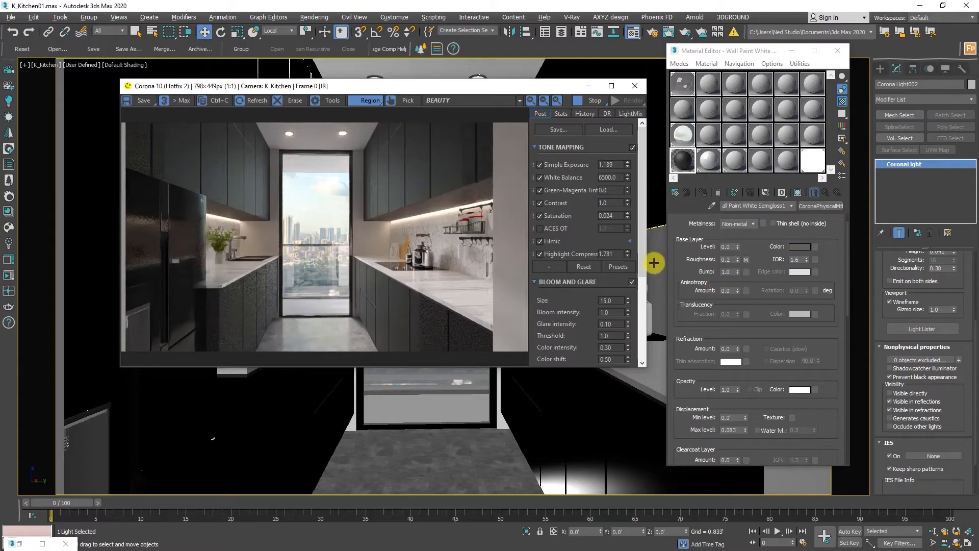
Step: Open the cabinet material's base roughness bitmap, set its output RGB offset to 0.0, and inspect the upper cabinets up close
{"action": "left_click", "coordinate": [746, 260]}
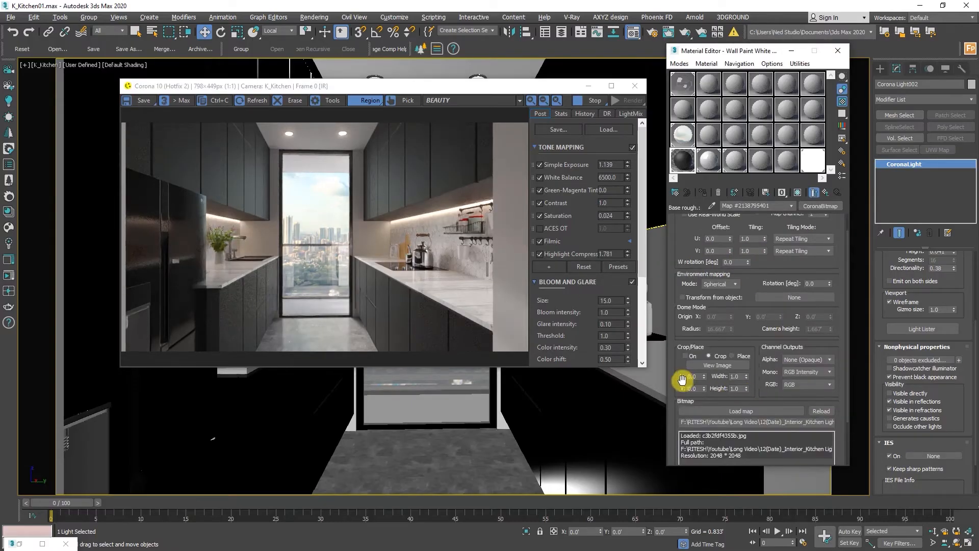
{"action": "scroll", "coordinate": [684, 376], "scroll_direction": "down", "scroll_amount": 10}
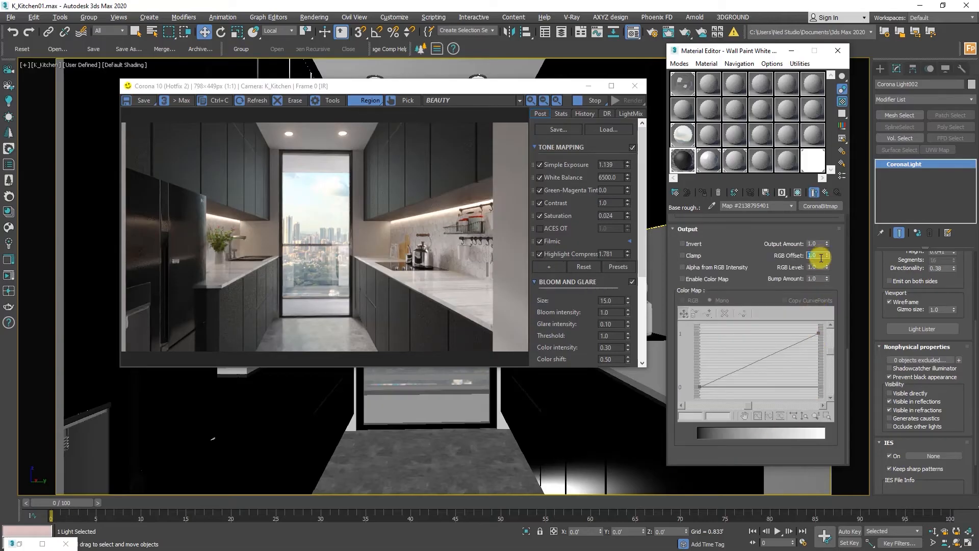
{"action": "key", "text": "Return"}
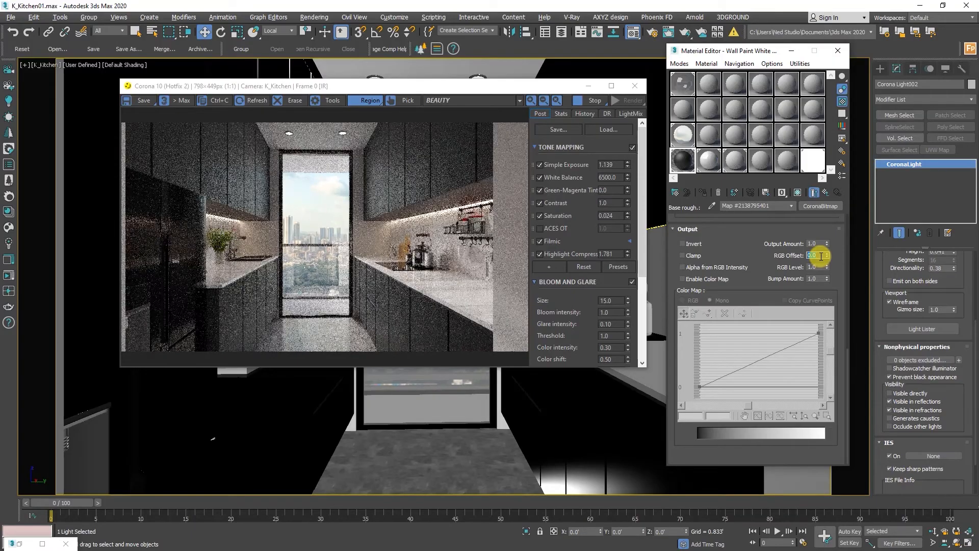
{"action": "scroll", "coordinate": [408, 169], "scroll_direction": "up", "scroll_amount": 2}
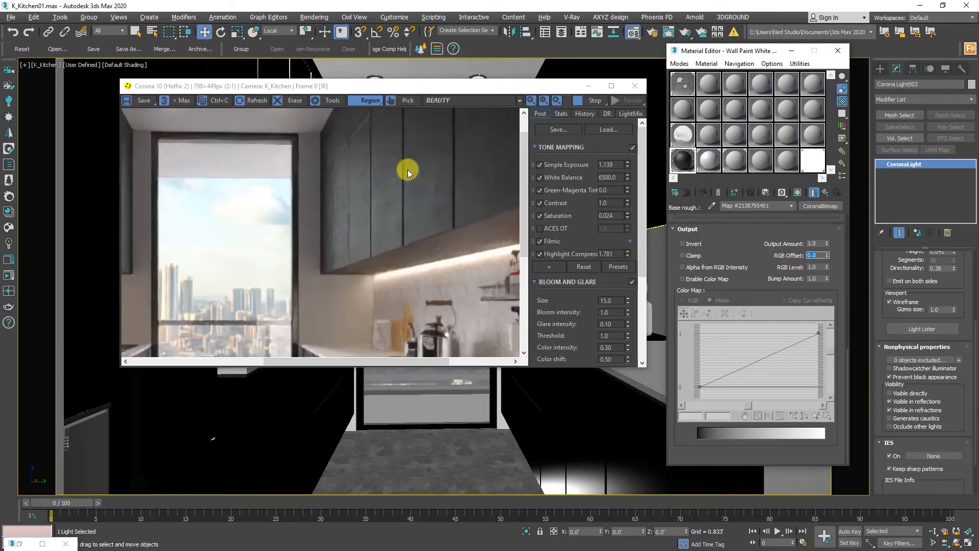
{"action": "scroll", "coordinate": [408, 169], "scroll_direction": "down", "scroll_amount": 2}
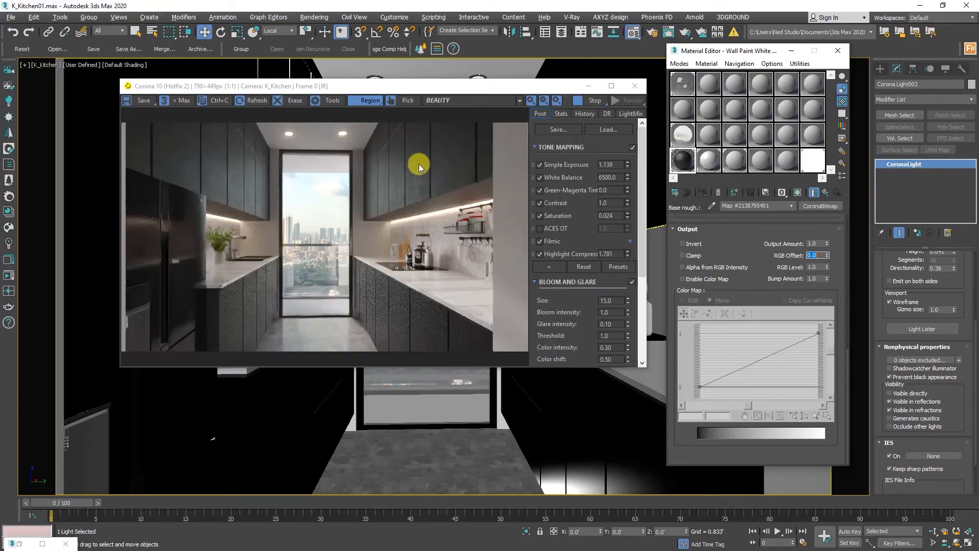
Step: Inspect the cabinet material's roughness map in an enlarged sample preview, close it, and return to the parent material's basic options
{"action": "double_click", "coordinate": [686, 161]}
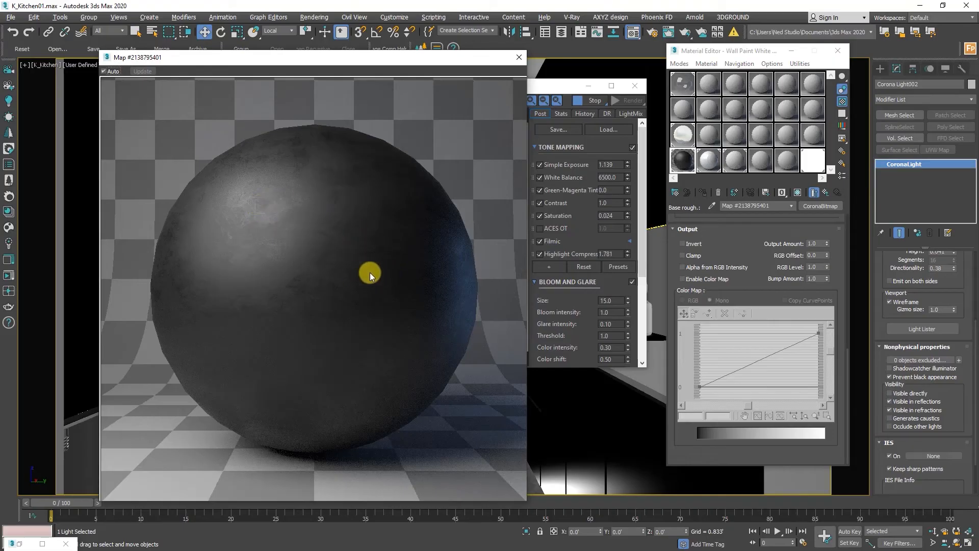
{"action": "left_click", "coordinate": [519, 57]}
{"action": "scroll", "coordinate": [424, 182], "scroll_direction": "down", "scroll_amount": 1}
{"action": "left_click", "coordinate": [760, 228]}
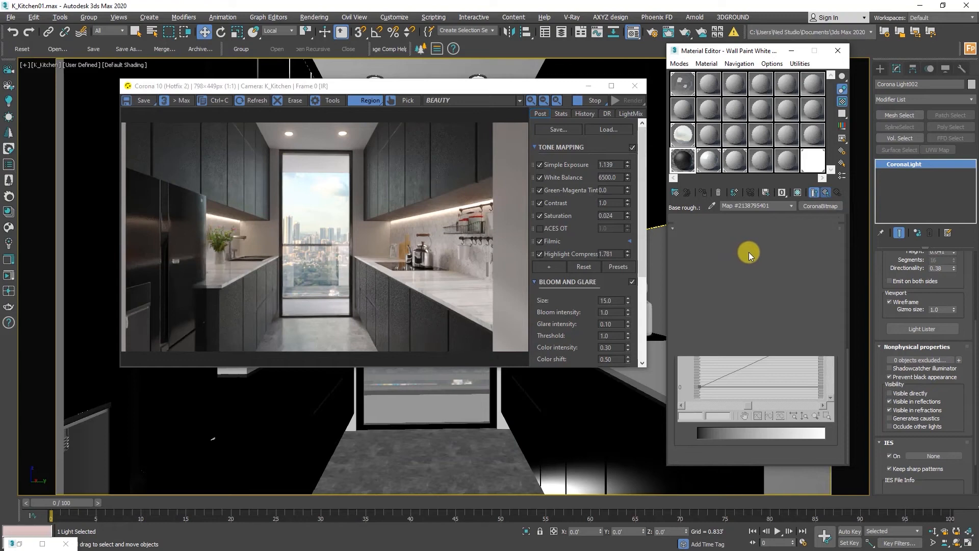
{"action": "key", "text": "Up"}
{"action": "scroll", "coordinate": [694, 293], "scroll_direction": "up", "scroll_amount": 1}
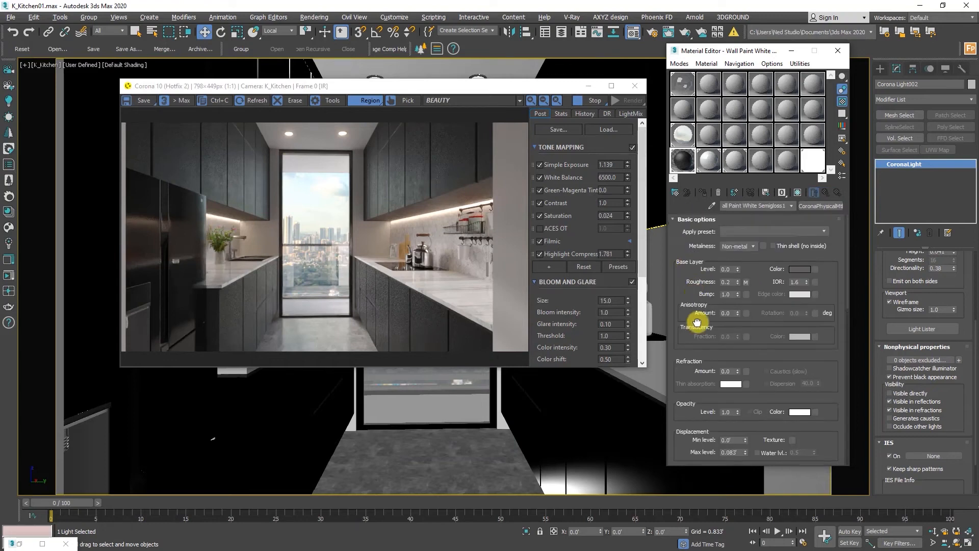
Step: Set the cabinet material's base layer level to 1.0 and check the updated cabinets in the render
{"action": "scroll", "coordinate": [234, 183], "scroll_direction": "up", "scroll_amount": 1}
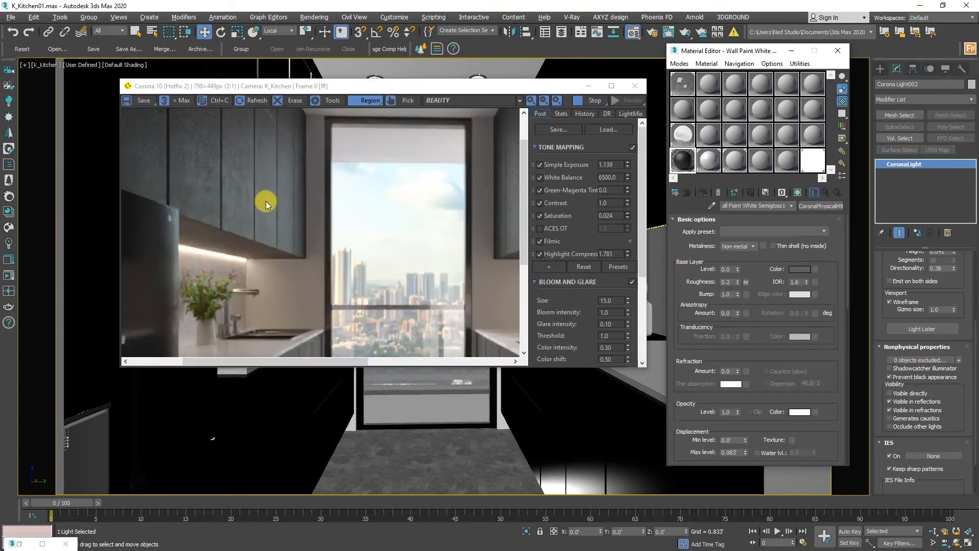
{"action": "left_click", "coordinate": [733, 269]}
{"action": "type", "text": "1"}
{"action": "key", "text": "Return"}
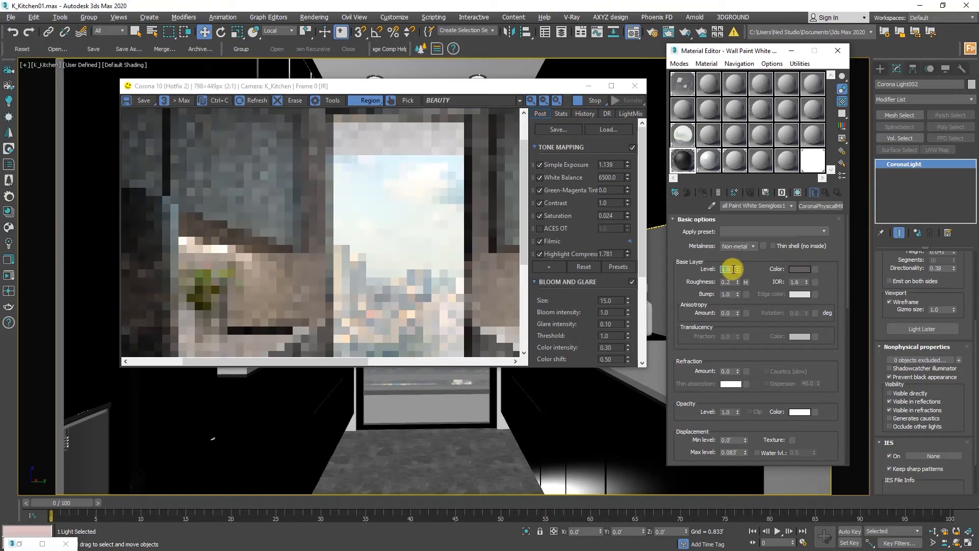
{"action": "scroll", "coordinate": [292, 213], "scroll_direction": "down", "scroll_amount": 1}
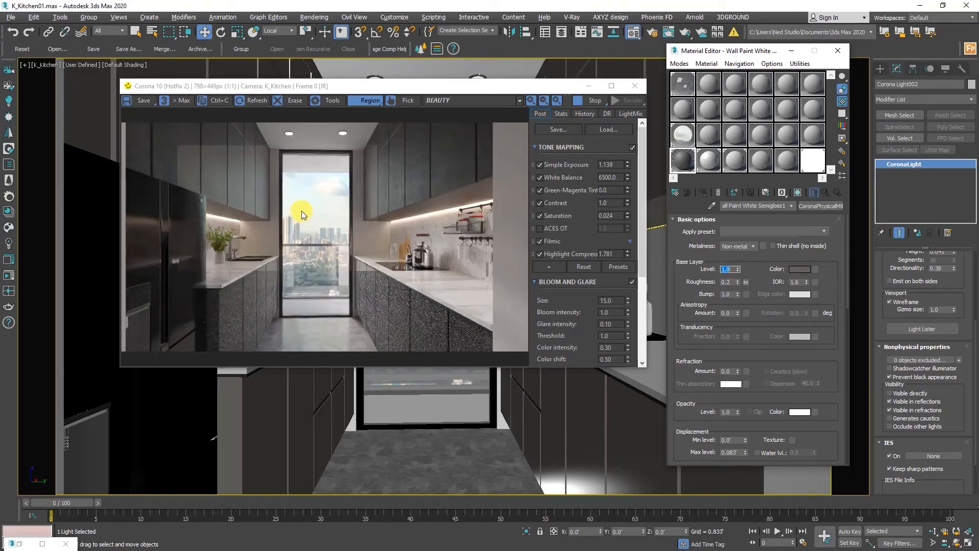
Step: Examine the reflections on the upper cabinet fronts up close, with the frame buffer enlarged to full screen
{"action": "left_click_drag", "start_coordinate": [380, 86], "coordinate": [390, 81]}
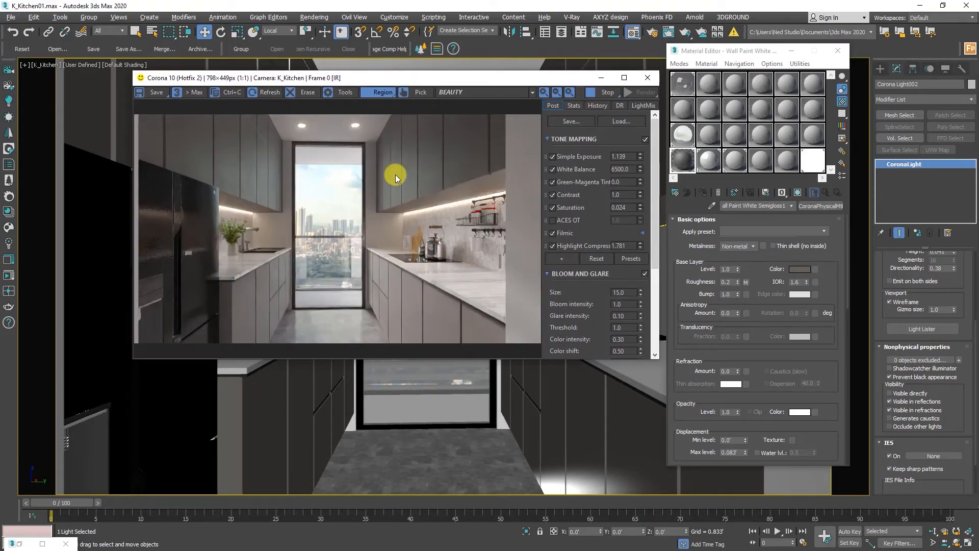
{"action": "scroll", "coordinate": [396, 174], "scroll_direction": "up", "scroll_amount": 1}
{"action": "scroll", "coordinate": [249, 171], "scroll_direction": "down", "scroll_amount": 1}
{"action": "scroll", "coordinate": [235, 188], "scroll_direction": "up", "scroll_amount": 1}
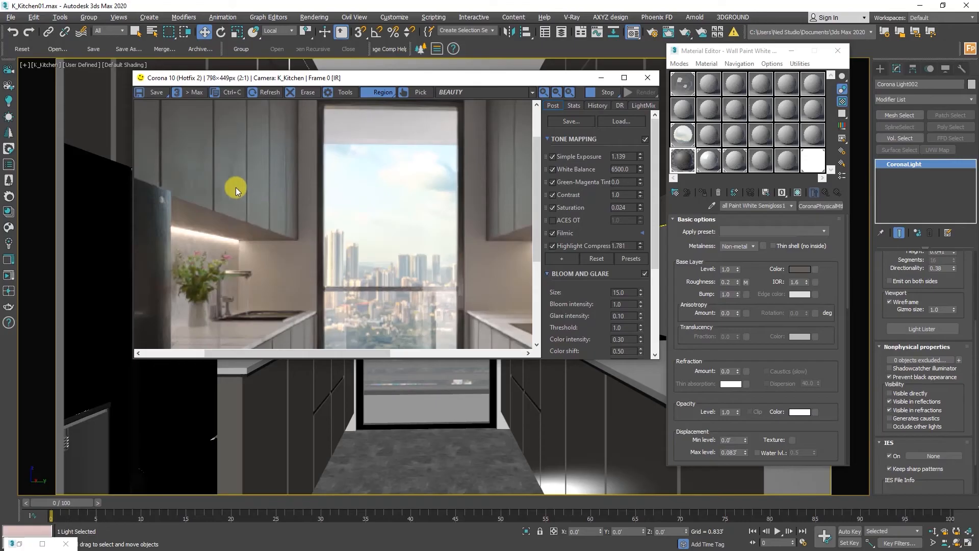
{"action": "scroll", "coordinate": [259, 191], "scroll_direction": "down", "scroll_amount": 1}
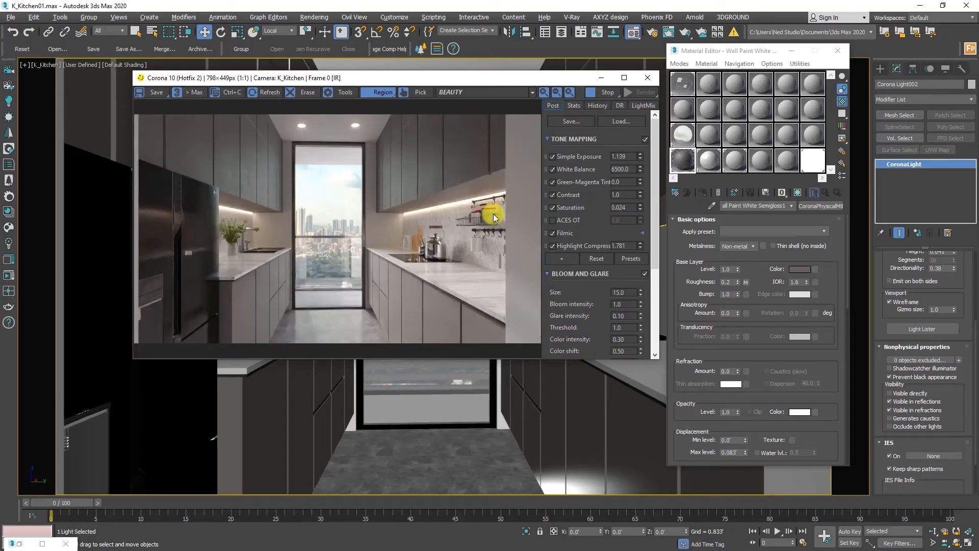
{"action": "left_click", "coordinate": [624, 77]}
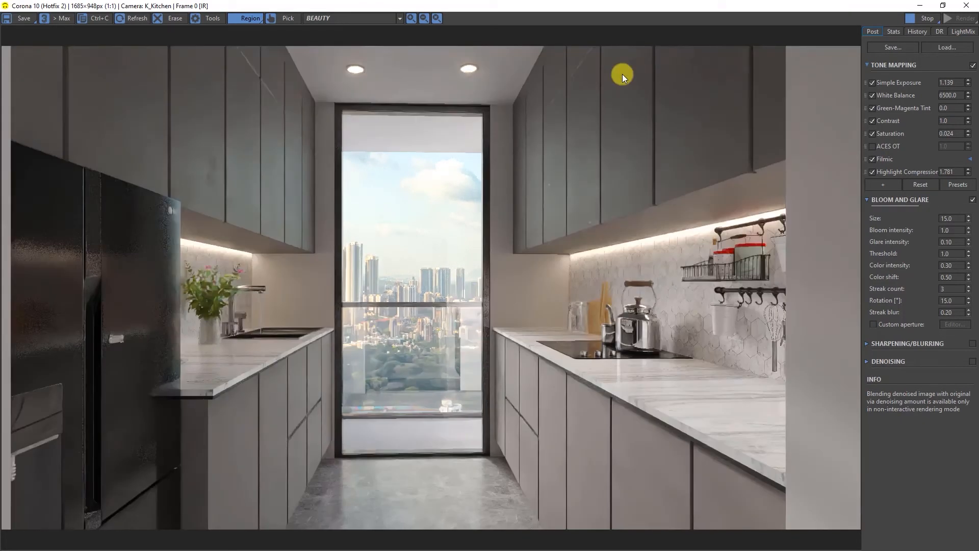
{"action": "scroll", "coordinate": [254, 183], "scroll_direction": "up", "scroll_amount": 1}
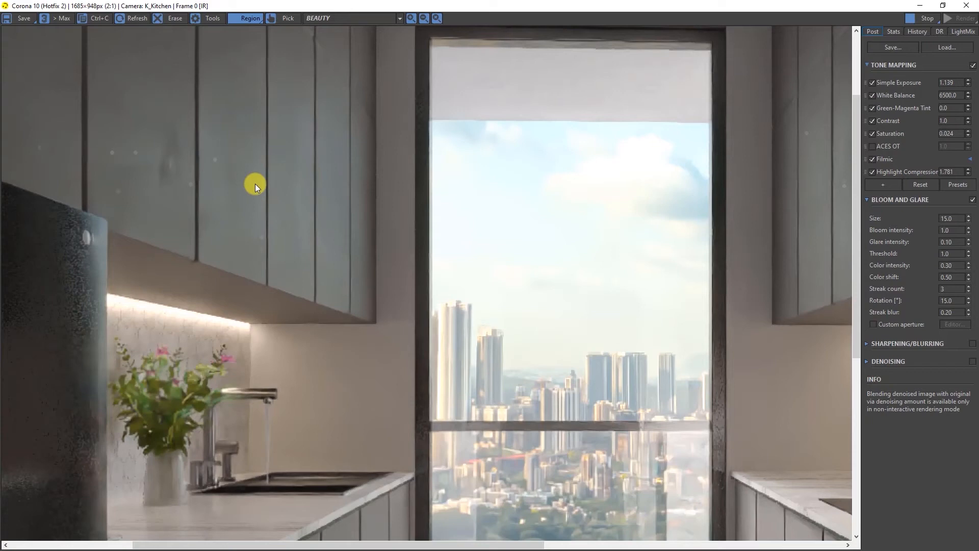
{"action": "scroll", "coordinate": [254, 183], "scroll_direction": "down", "scroll_amount": 1}
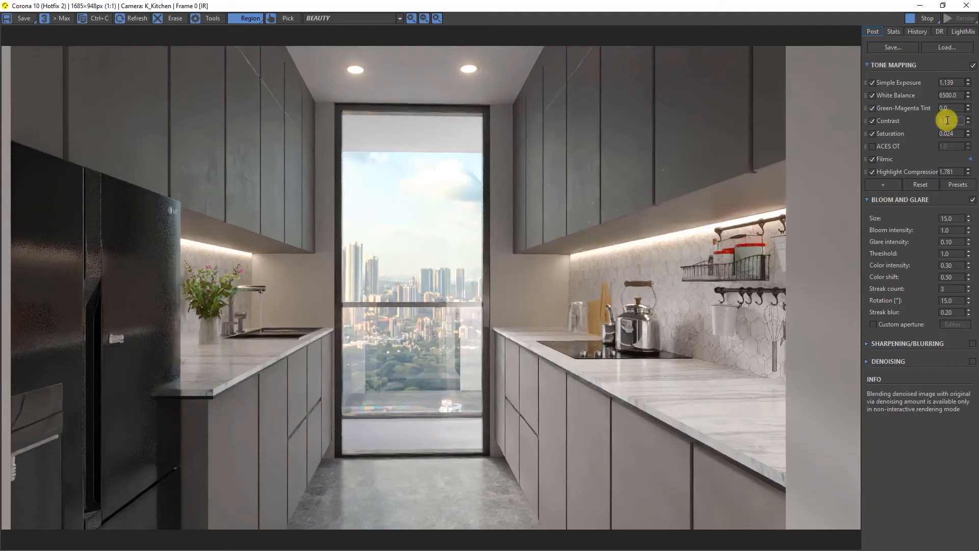
Step: Try different tone mapping contrast values, settle on 2.0, and inspect the upper cabinets beside the window
{"action": "left_click_drag", "start_coordinate": [967, 122], "coordinate": [969, 95]}
{"action": "right_click", "coordinate": [970, 95]}
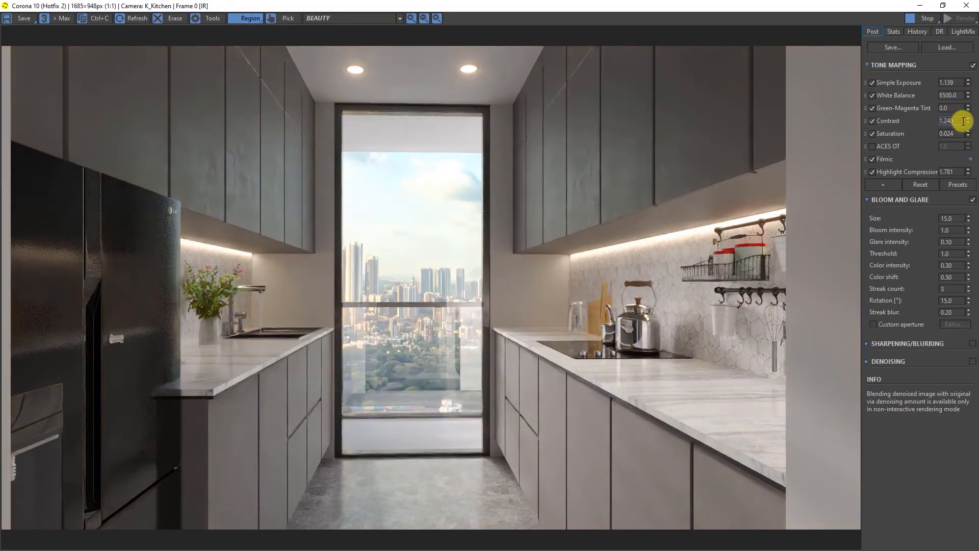
{"action": "left_click_drag", "start_coordinate": [970, 126], "coordinate": [949, 119]}
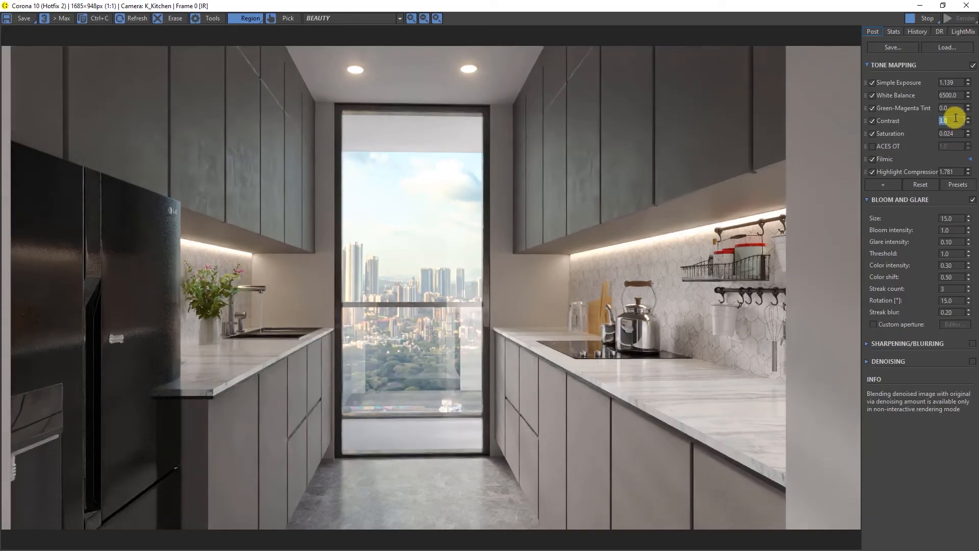
{"action": "type", "text": "1"}
{"action": "key", "text": "Return"}
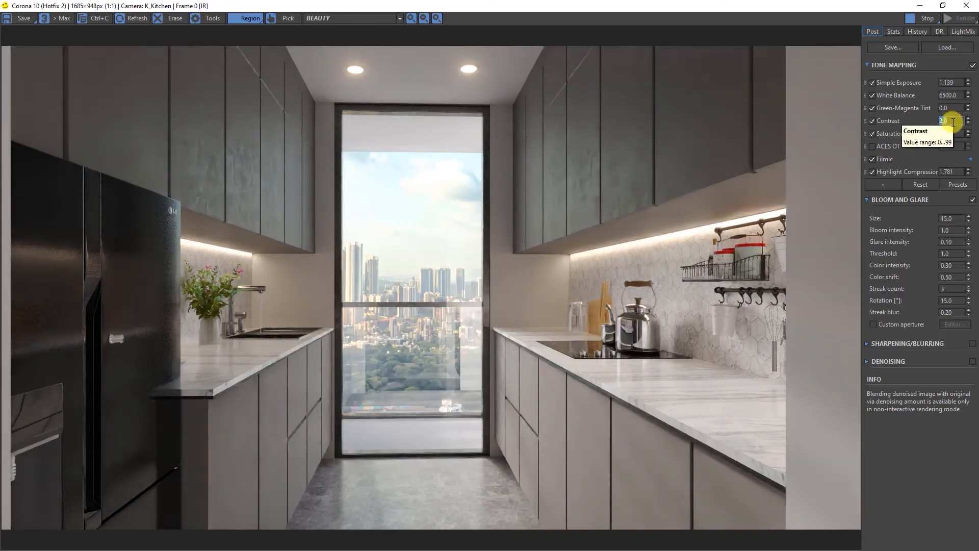
{"action": "scroll", "coordinate": [604, 181], "scroll_direction": "up", "scroll_amount": 1}
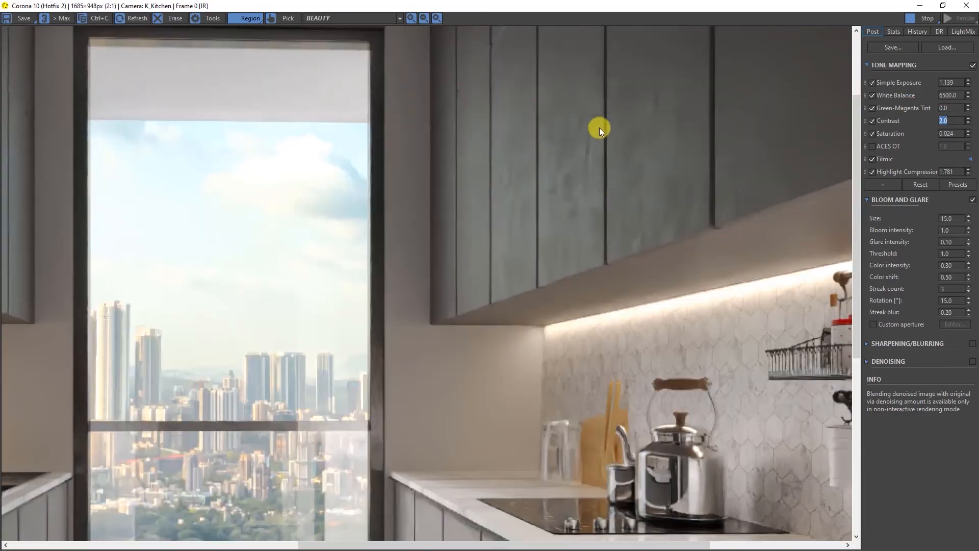
{"action": "scroll", "coordinate": [648, 213], "scroll_direction": "down", "scroll_amount": 1}
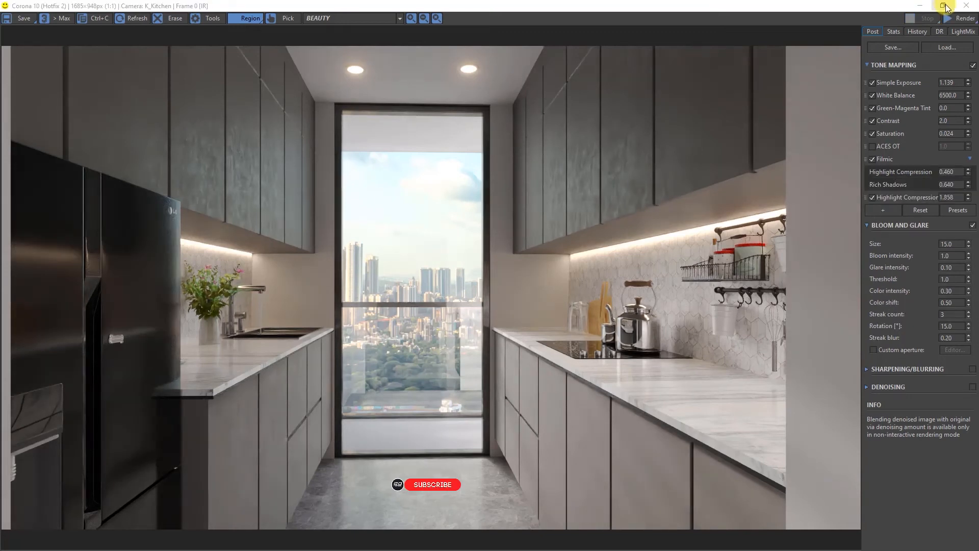
Step: Close the frame buffer and the Material Editor, and open Render Setup at its common parameters
{"action": "left_click", "coordinate": [943, 6]}
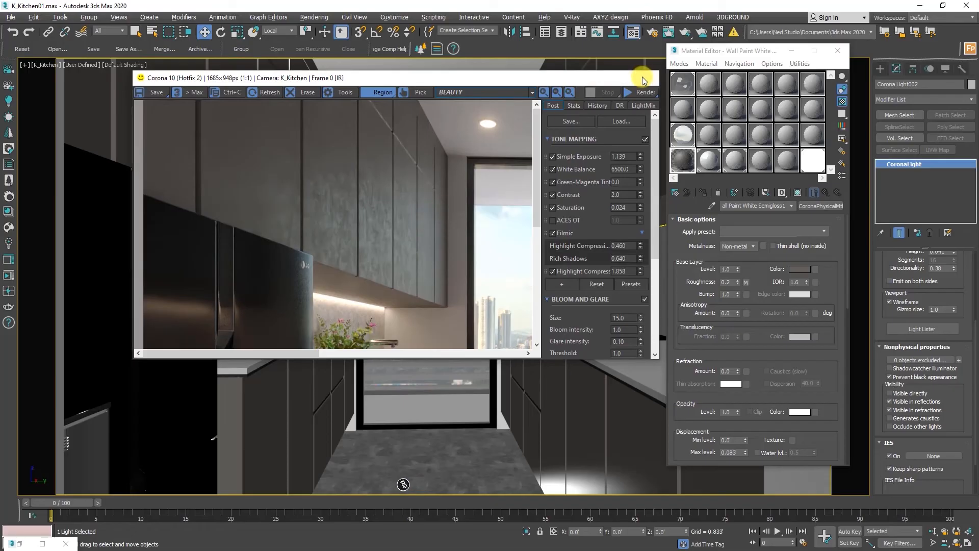
{"action": "left_click", "coordinate": [647, 78]}
{"action": "left_click", "coordinate": [835, 51]}
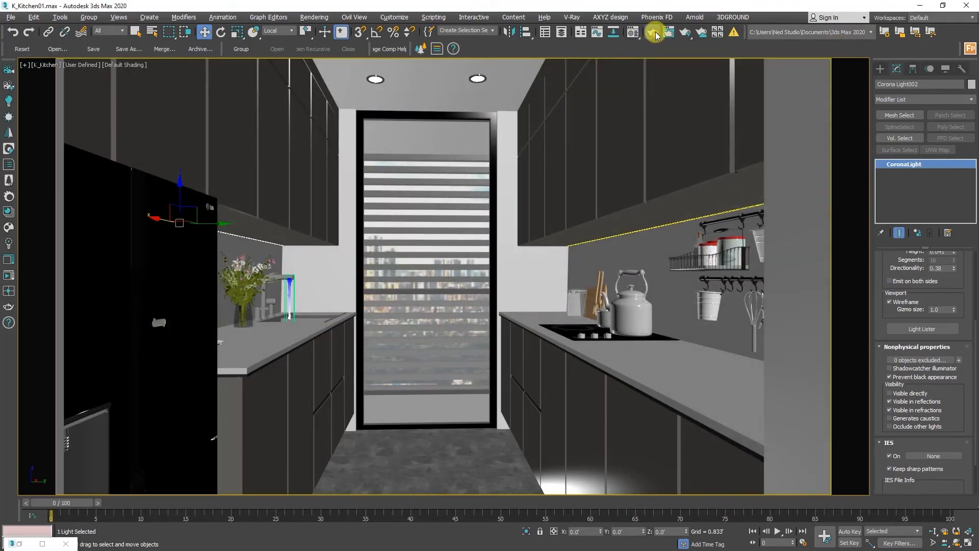
{"action": "left_click", "coordinate": [653, 33]}
{"action": "left_click", "coordinate": [648, 150]}
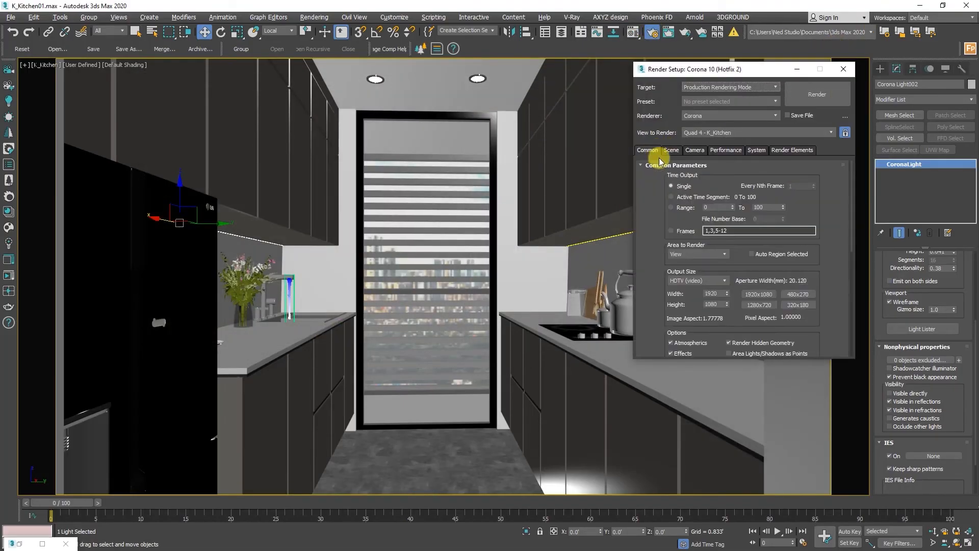
Step: Review the common, scene, camera, performance, system and render element settings in Render Setup
{"action": "left_click_drag", "start_coordinate": [681, 299], "coordinate": [681, 138]}
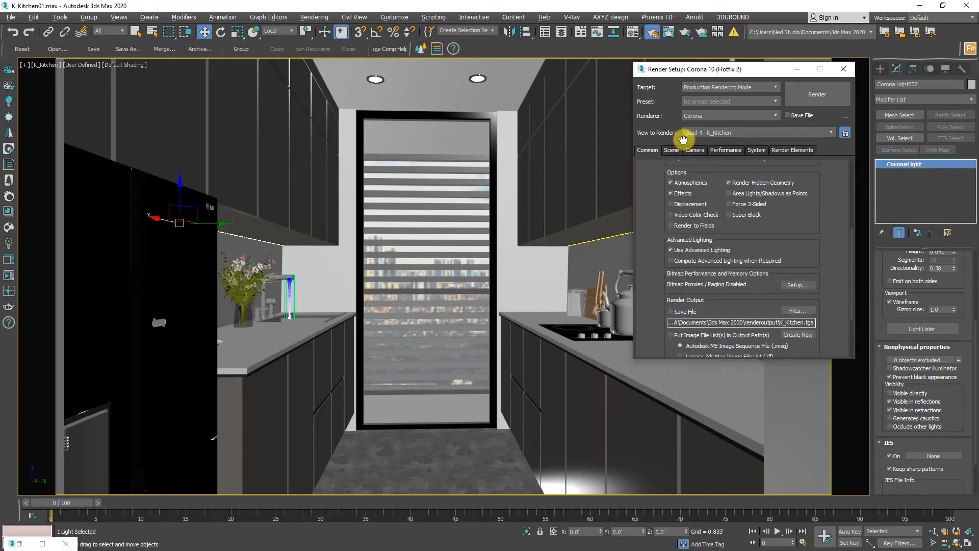
{"action": "left_click", "coordinate": [673, 149]}
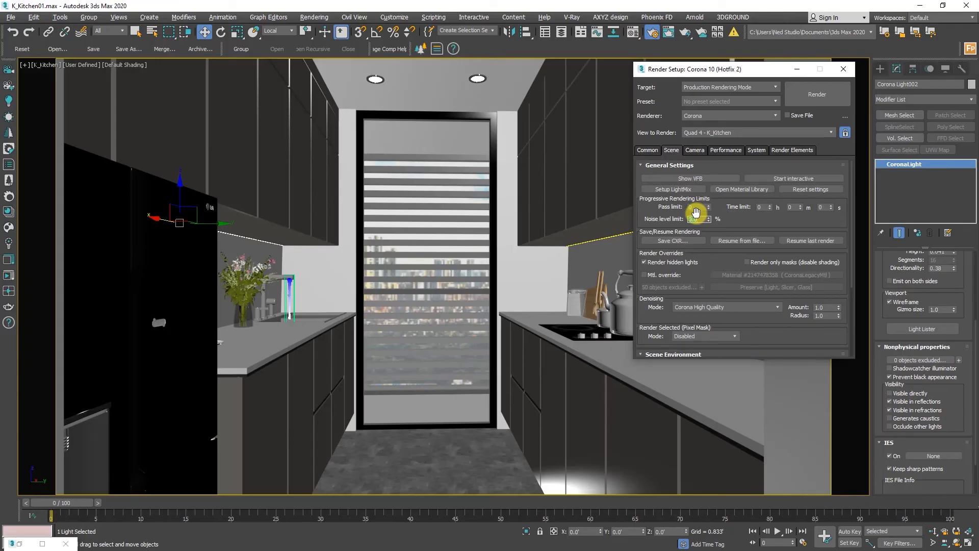
{"action": "left_click", "coordinate": [694, 149]}
{"action": "left_click", "coordinate": [716, 151]}
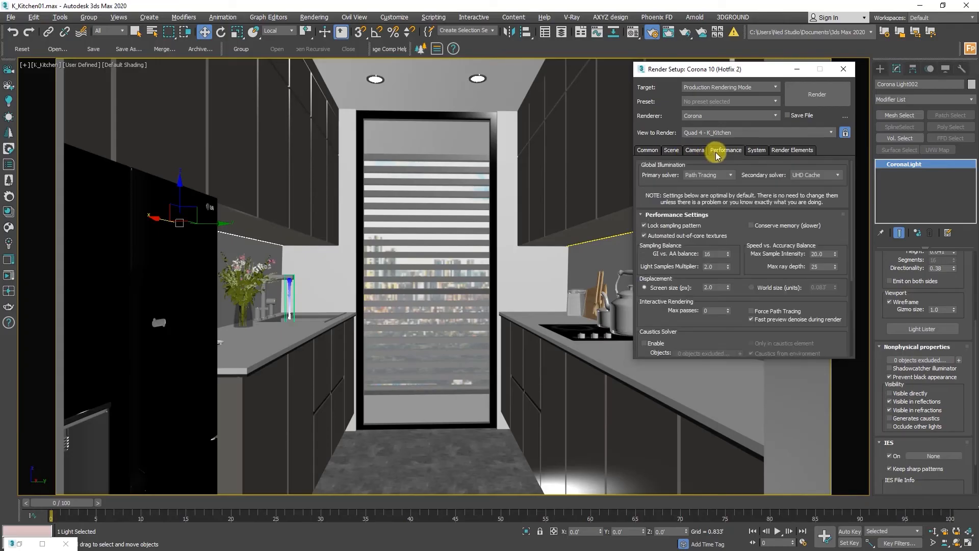
{"action": "left_click", "coordinate": [756, 151]}
{"action": "left_click", "coordinate": [776, 152]}
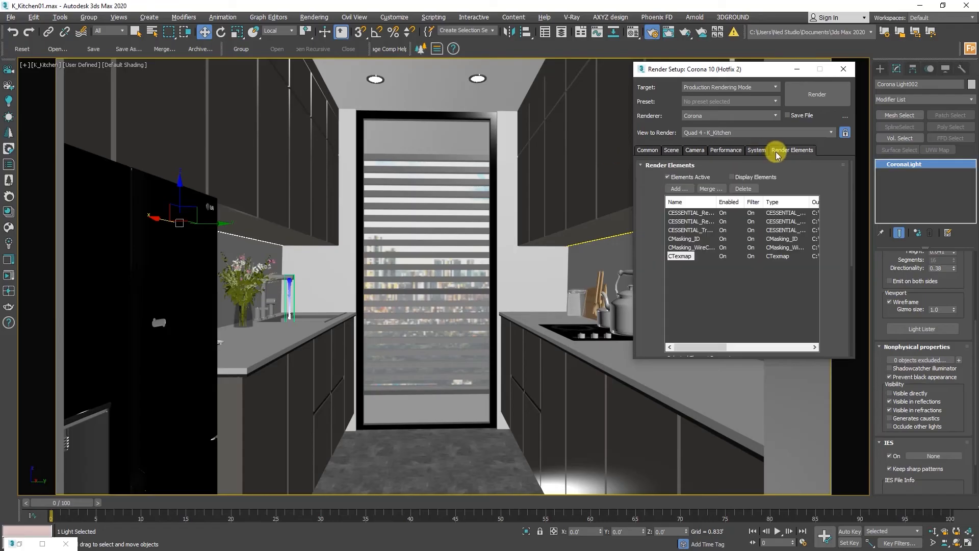
{"action": "left_click", "coordinate": [648, 151]}
{"action": "left_click", "coordinate": [804, 152]}
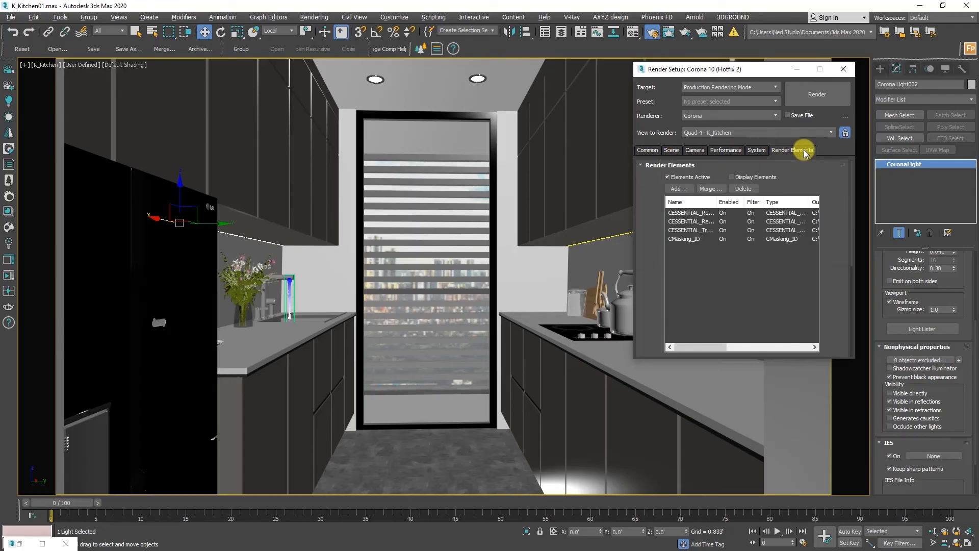
{"action": "left_click", "coordinate": [647, 150]}
{"action": "left_click_drag", "start_coordinate": [647, 164], "coordinate": [662, 343]}
Step: Start a 1920×1080 production render of the K_Kitchen camera and watch it in the full-screen frame buffer
{"action": "left_click", "coordinate": [812, 95]}
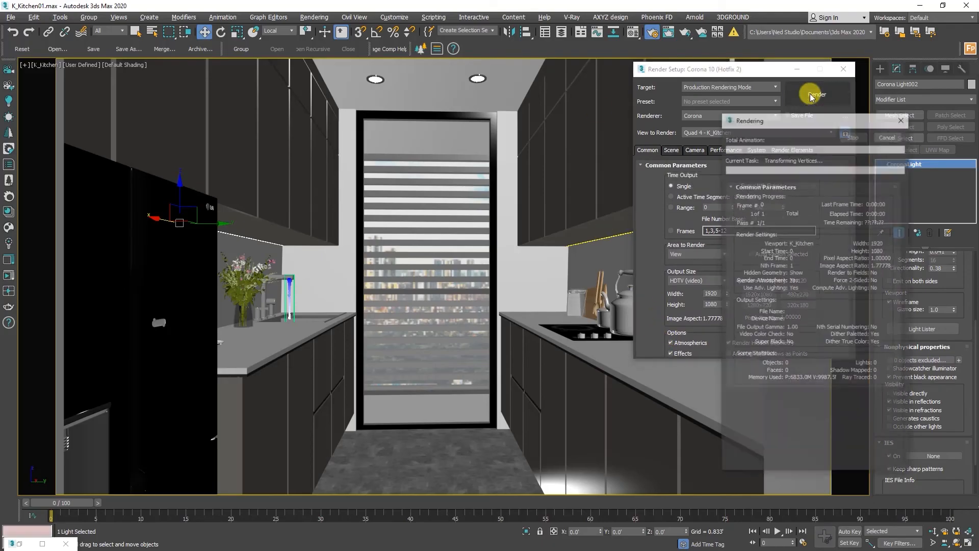
{"action": "left_click", "coordinate": [707, 78]}
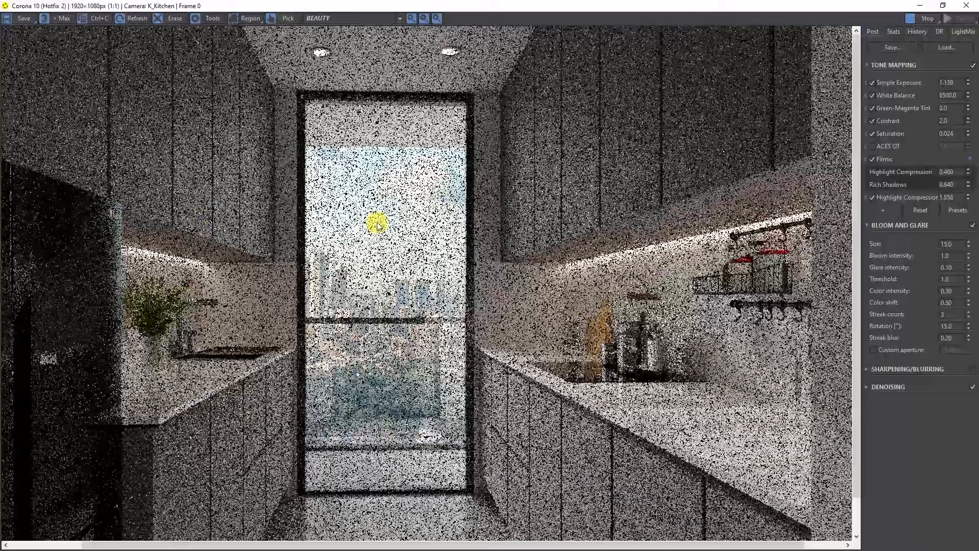
{"action": "scroll", "coordinate": [666, 407], "scroll_direction": "down", "scroll_amount": 1}
{"action": "scroll", "coordinate": [668, 410], "scroll_direction": "up", "scroll_amount": 1}
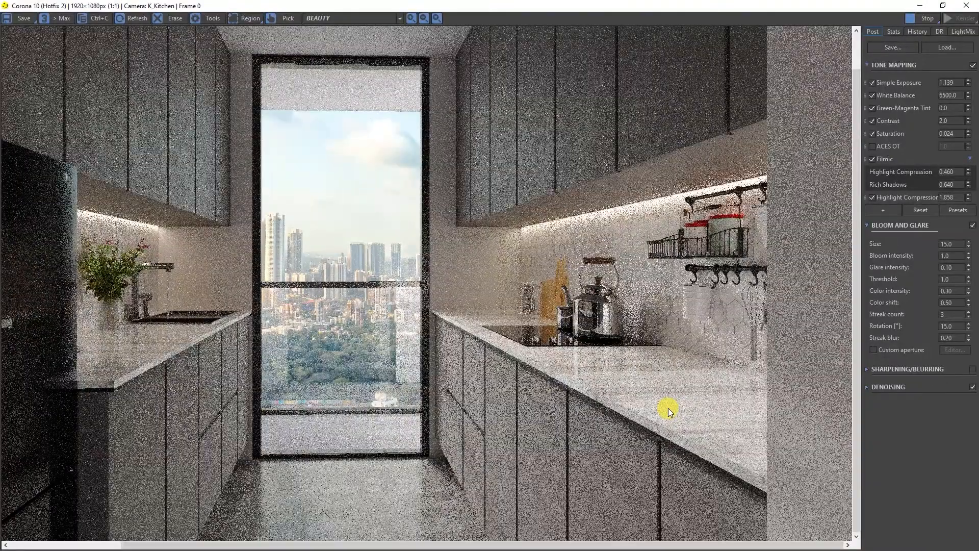
Step: Limit the render to two regions over the upper cabinets on both sides of the window, and stop it after refinement
{"action": "left_click", "coordinate": [255, 19]}
{"action": "left_click_drag", "start_coordinate": [92, 74], "coordinate": [224, 208]}
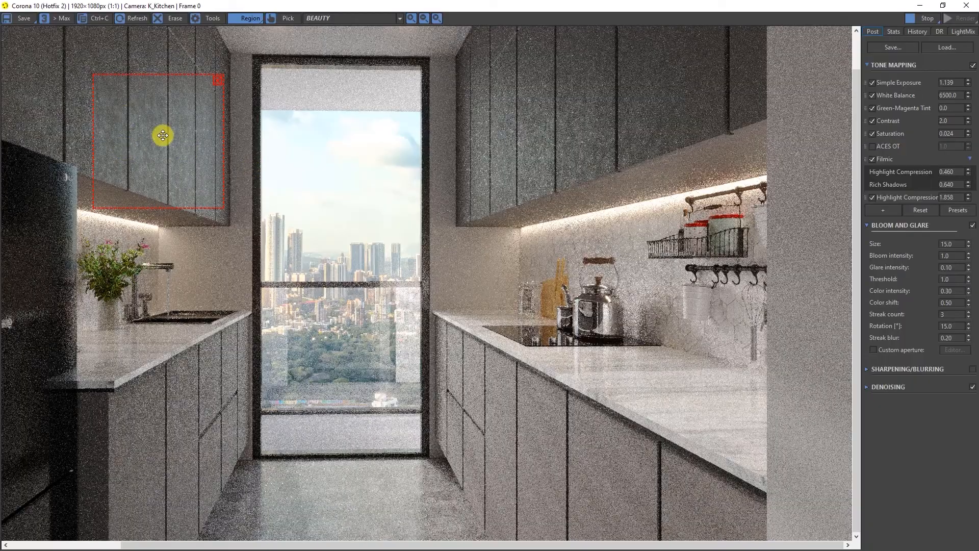
{"action": "scroll", "coordinate": [163, 135], "scroll_direction": "up", "scroll_amount": 1}
{"action": "scroll", "coordinate": [159, 147], "scroll_direction": "down", "scroll_amount": 1}
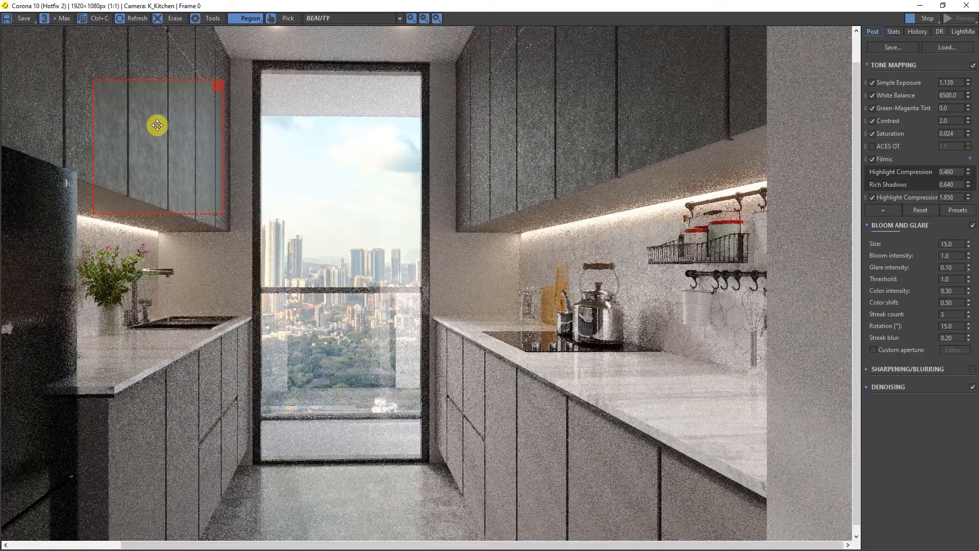
{"action": "left_click_drag", "start_coordinate": [462, 220], "coordinate": [619, 54]}
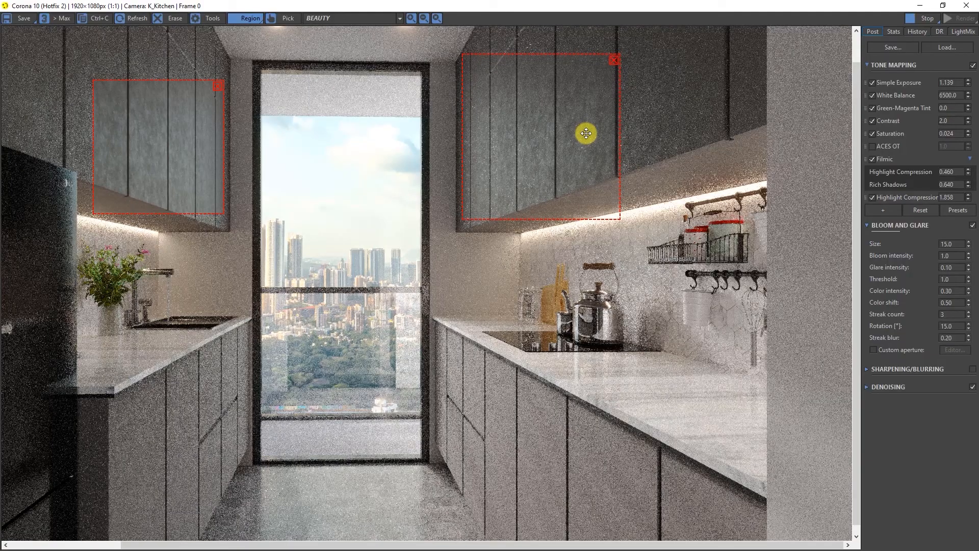
{"action": "left_click", "coordinate": [917, 19]}
Step: Restore the frame buffer to a smaller window, move it clear of Render Setup, and reopen the Material Editor
{"action": "left_click", "coordinate": [942, 5]}
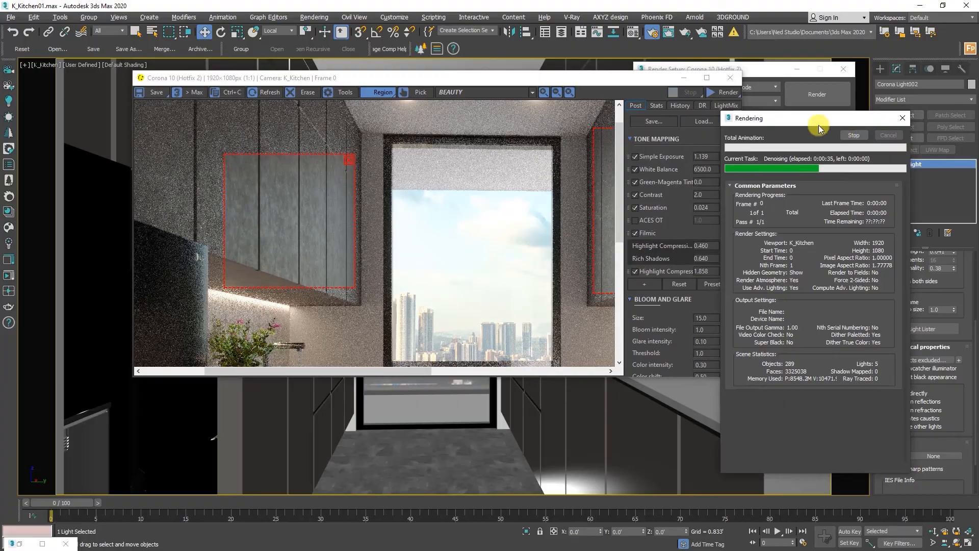
{"action": "left_click_drag", "start_coordinate": [601, 82], "coordinate": [540, 87]}
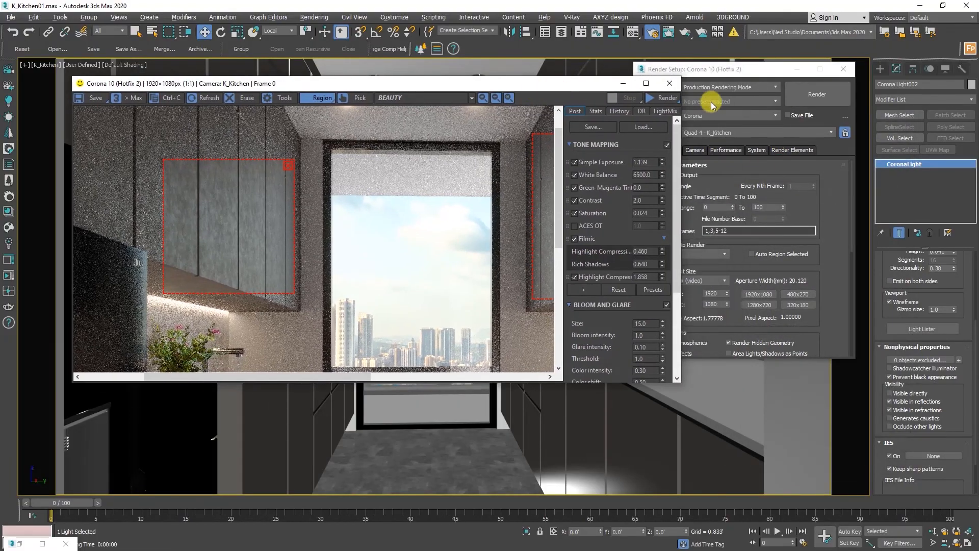
{"action": "left_click_drag", "start_coordinate": [704, 69], "coordinate": [756, 64]}
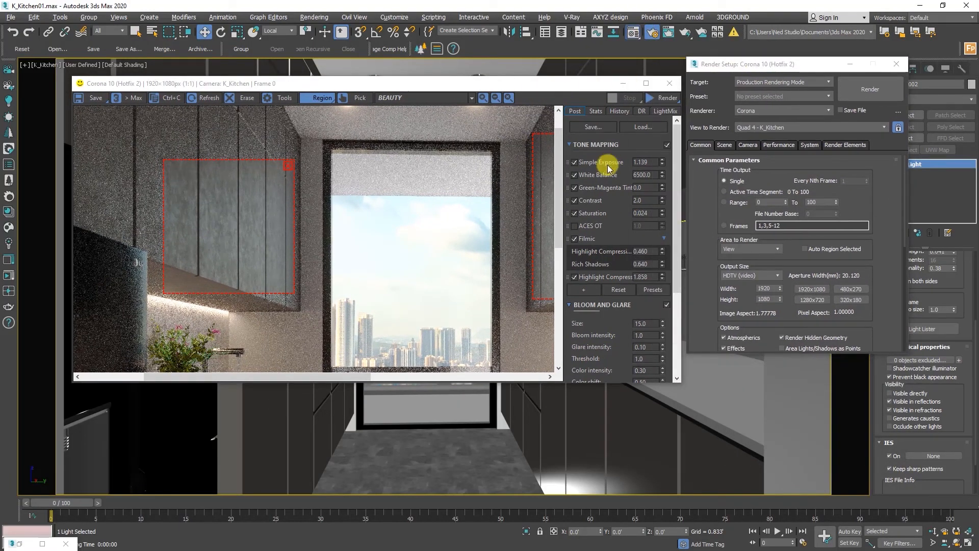
{"action": "key", "text": "m"}
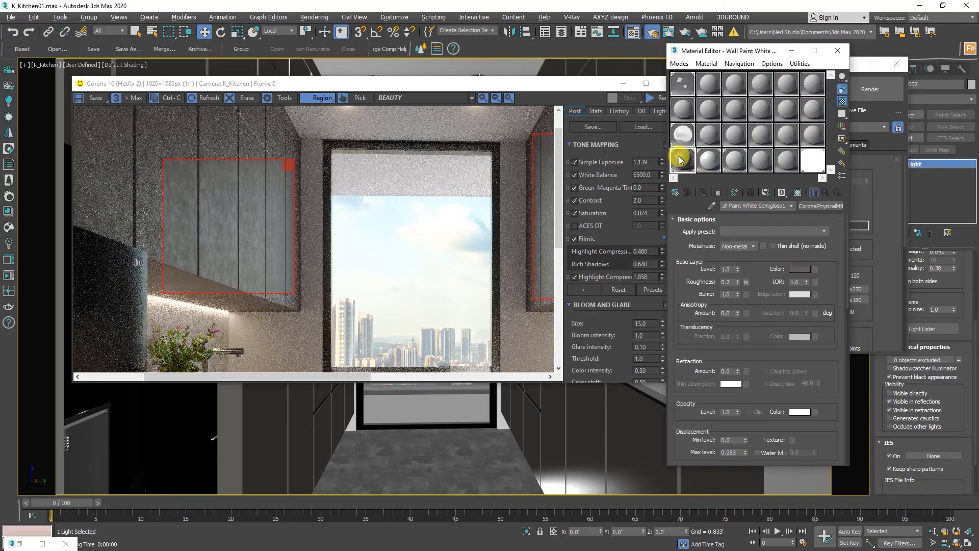
Step: Set the cabinet material's base roughness map amount to 20 and start an interactive render of the kitchen
{"action": "scroll", "coordinate": [684, 344], "scroll_direction": "down", "scroll_amount": 10}
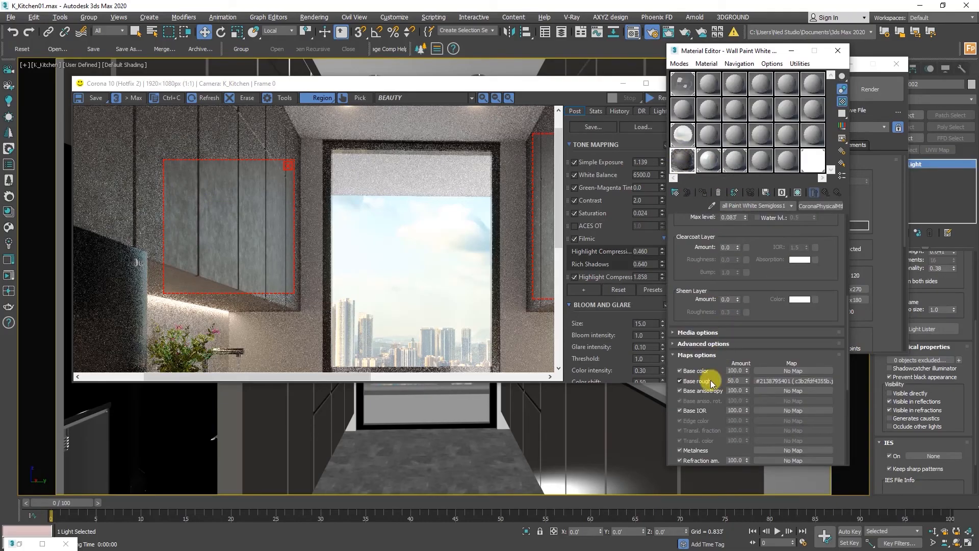
{"action": "key", "text": "Return"}
{"action": "left_click", "coordinate": [518, 88]}
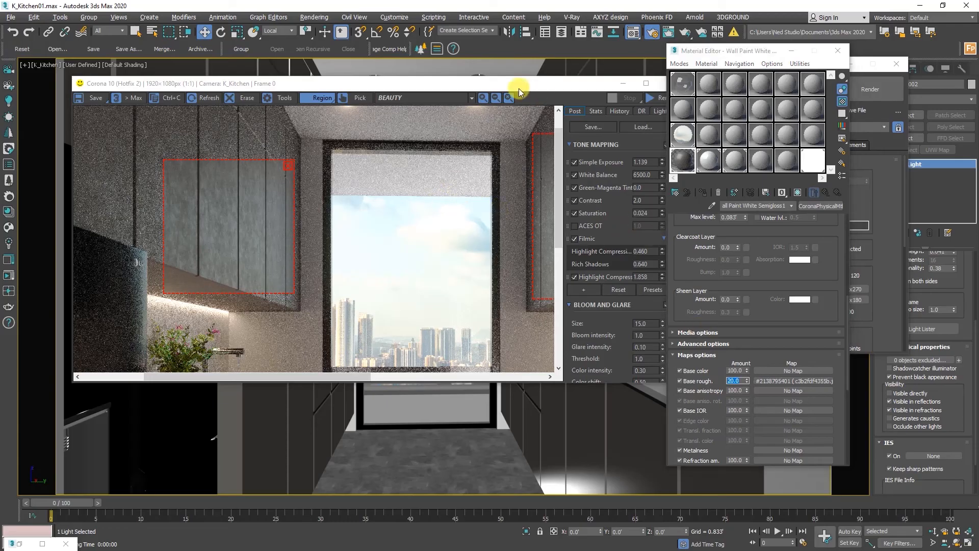
{"action": "left_click", "coordinate": [657, 98]}
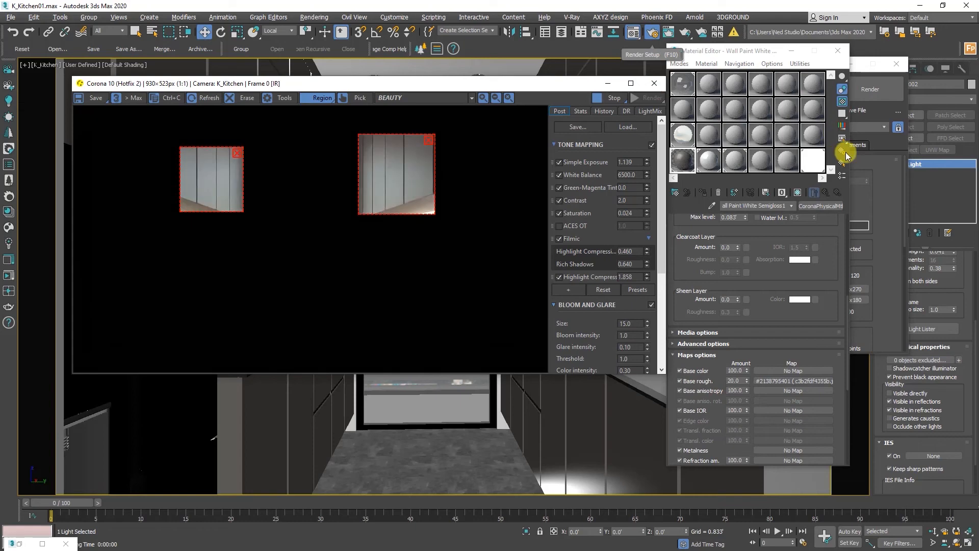
Step: Disable fast preview denoising during interactive rendering in the performance settings
{"action": "left_click", "coordinate": [890, 206]}
{"action": "left_click", "coordinate": [779, 145]}
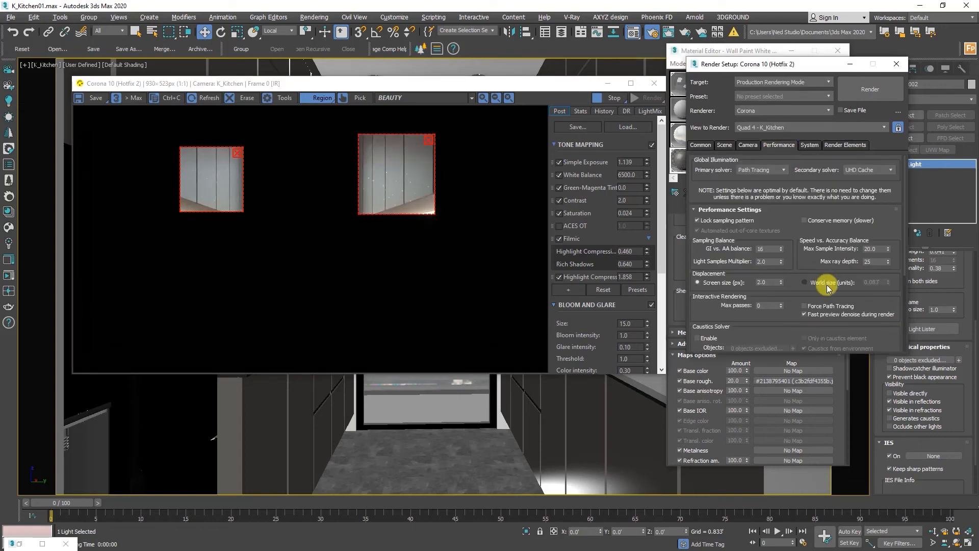
{"action": "left_click", "coordinate": [814, 314]}
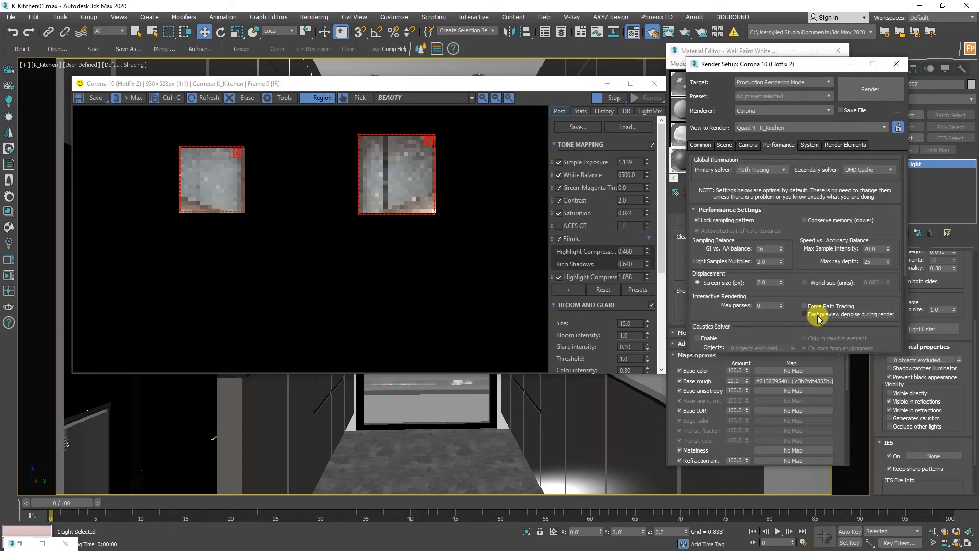
Step: Maximize the frame buffer, redraw the two render regions over the upper cabinets beside the window, and inspect their reflections up close
{"action": "left_click", "coordinate": [630, 83]}
{"action": "left_click", "coordinate": [306, 126]}
{"action": "left_click", "coordinate": [647, 104]}
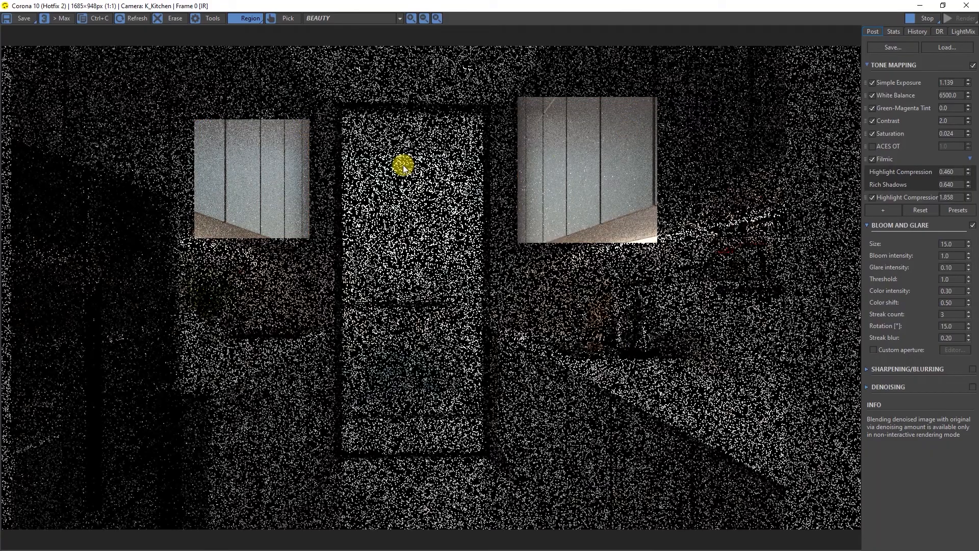
{"action": "left_click_drag", "start_coordinate": [645, 112], "coordinate": [499, 248]}
{"action": "left_click_drag", "start_coordinate": [330, 118], "coordinate": [176, 248]}
{"action": "scroll", "coordinate": [271, 184], "scroll_direction": "up", "scroll_amount": 4}
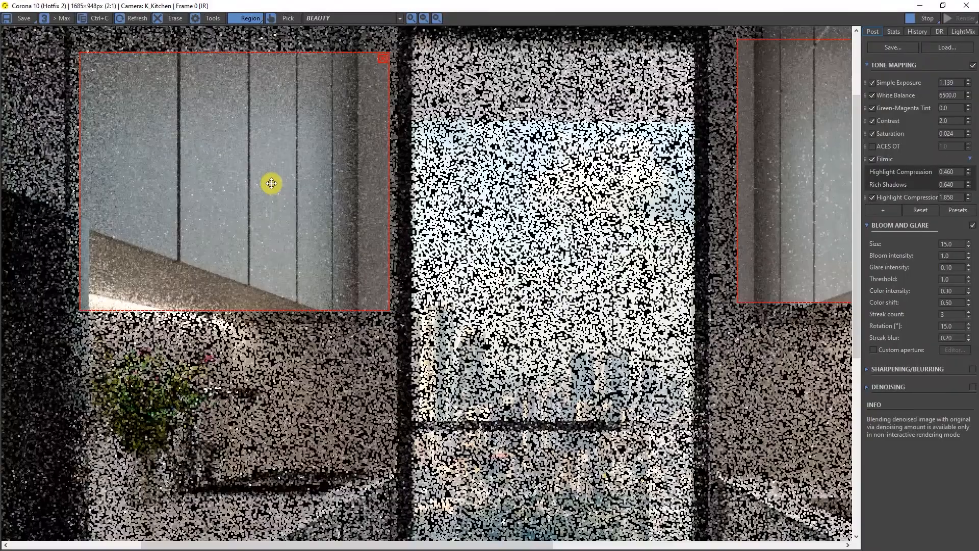
{"action": "scroll", "coordinate": [271, 184], "scroll_direction": "down", "scroll_amount": 4}
{"action": "scroll", "coordinate": [272, 183], "scroll_direction": "up", "scroll_amount": 3}
{"action": "scroll", "coordinate": [271, 184], "scroll_direction": "down", "scroll_amount": 3}
Step: Remove both render regions, stop the interactive render and close the frame buffer
{"action": "left_click", "coordinate": [324, 123]}
{"action": "left_click", "coordinate": [641, 116]}
{"action": "left_click", "coordinate": [920, 19]}
{"action": "left_click", "coordinate": [962, 7]}
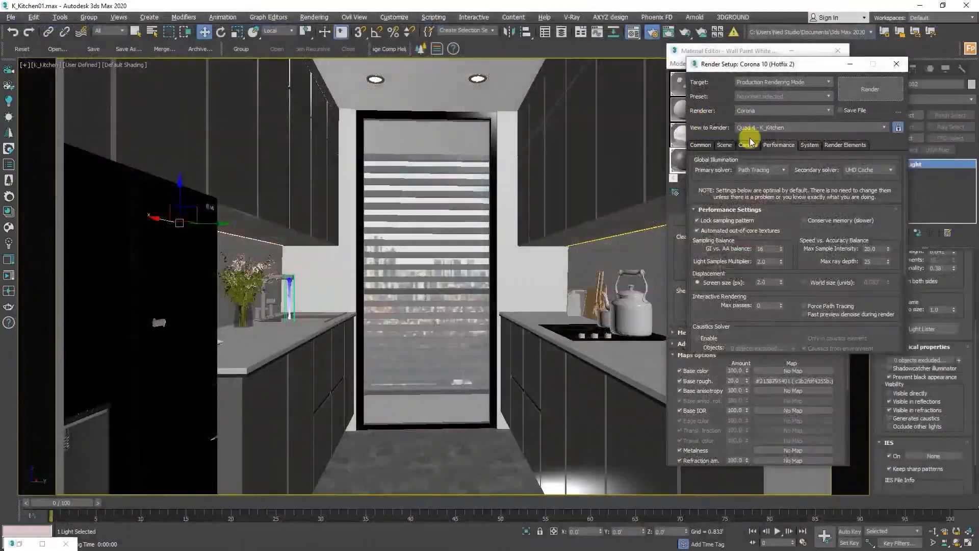
Step: Start a full-frame 1920×1080 production render of the K_Kitchen camera and examine the cabinet reflections as it refines
{"action": "left_click", "coordinate": [873, 96]}
{"action": "key", "text": "shift+q"}
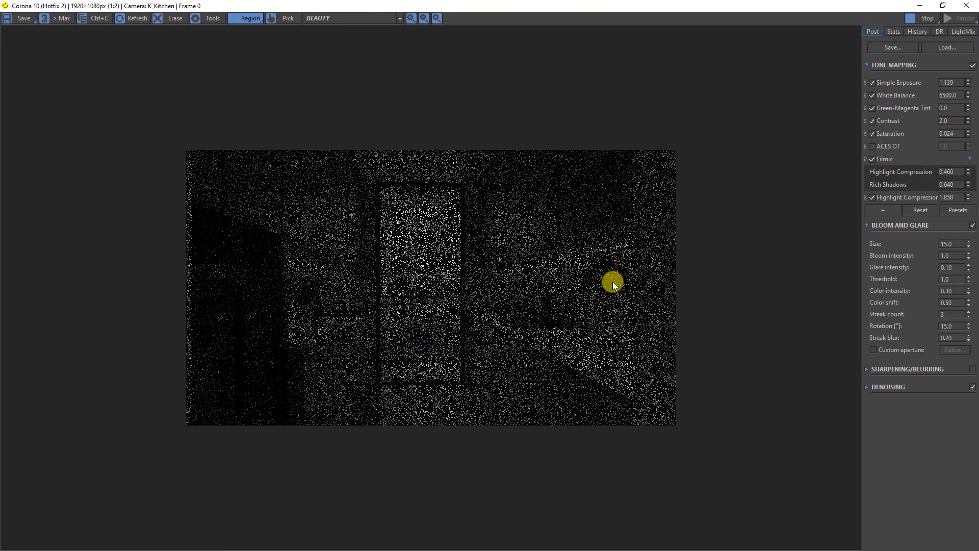
{"action": "scroll", "coordinate": [586, 283], "scroll_direction": "up", "scroll_amount": 1}
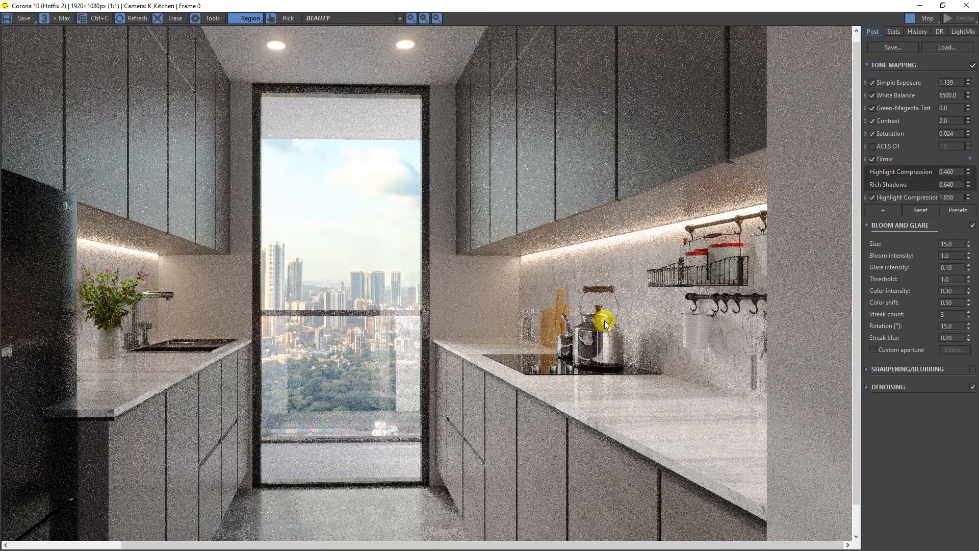
{"action": "scroll", "coordinate": [604, 320], "scroll_direction": "down", "scroll_amount": 1}
{"action": "scroll", "coordinate": [604, 319], "scroll_direction": "up", "scroll_amount": 1}
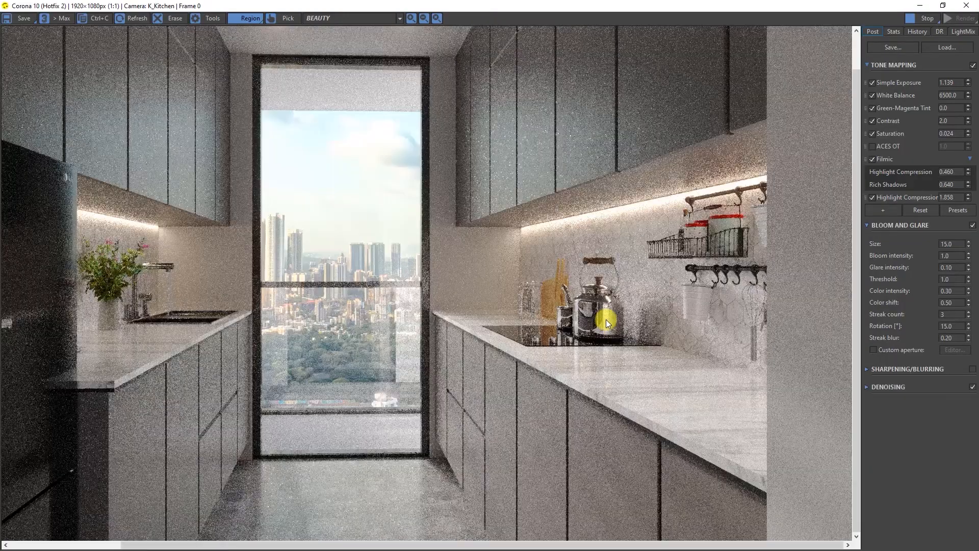